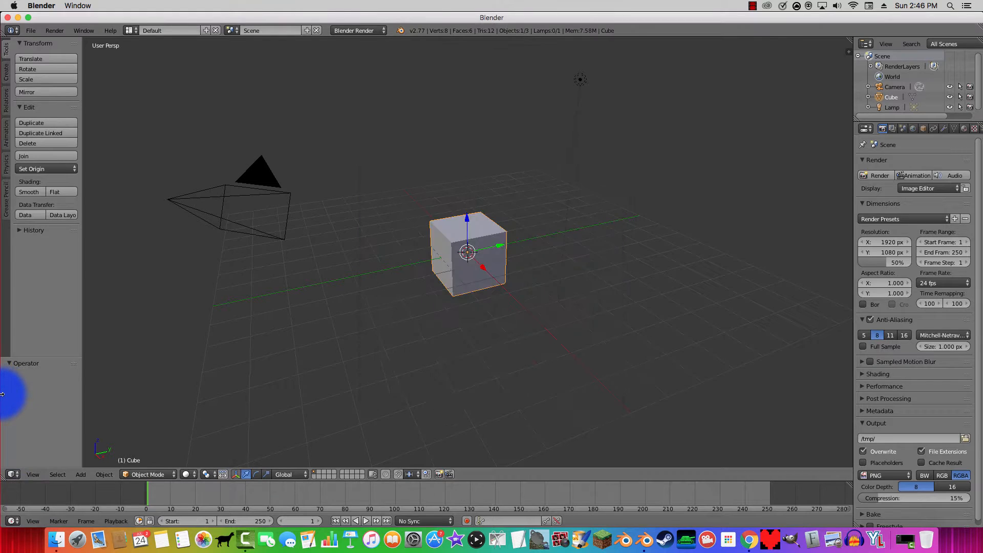
Step: Delete the default cube from the scene
middle_click_drag(165, 373, 589, 270)
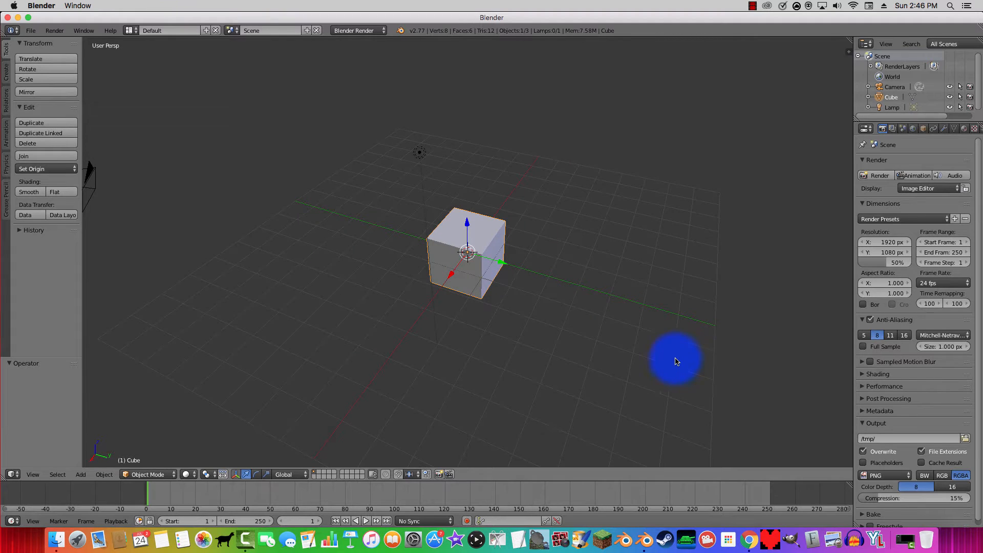
middle_click_drag(676, 361, 727, 351)
key("KP_0")
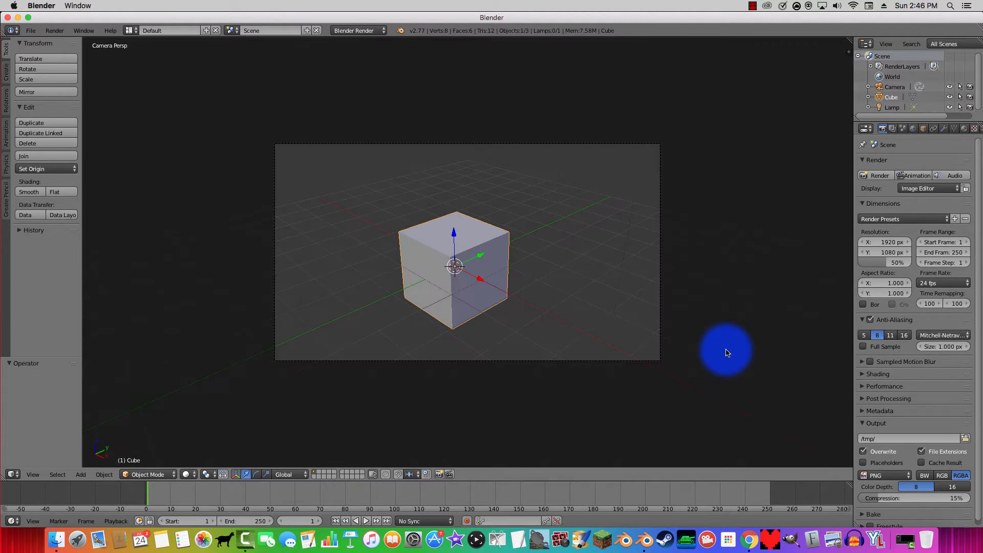
key("KP_0")
scroll(512, 300, "up", 5)
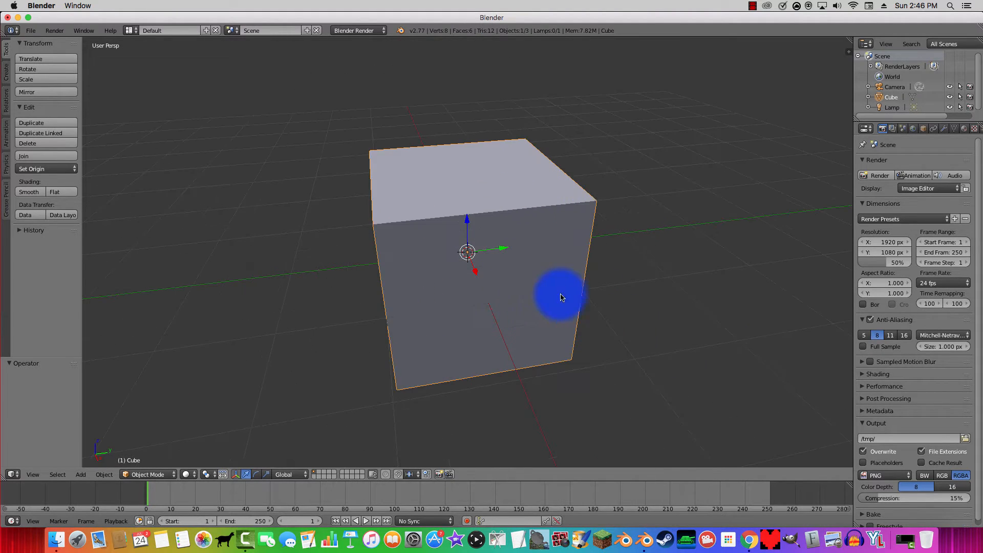
middle_click_drag(560, 292, 294, 340)
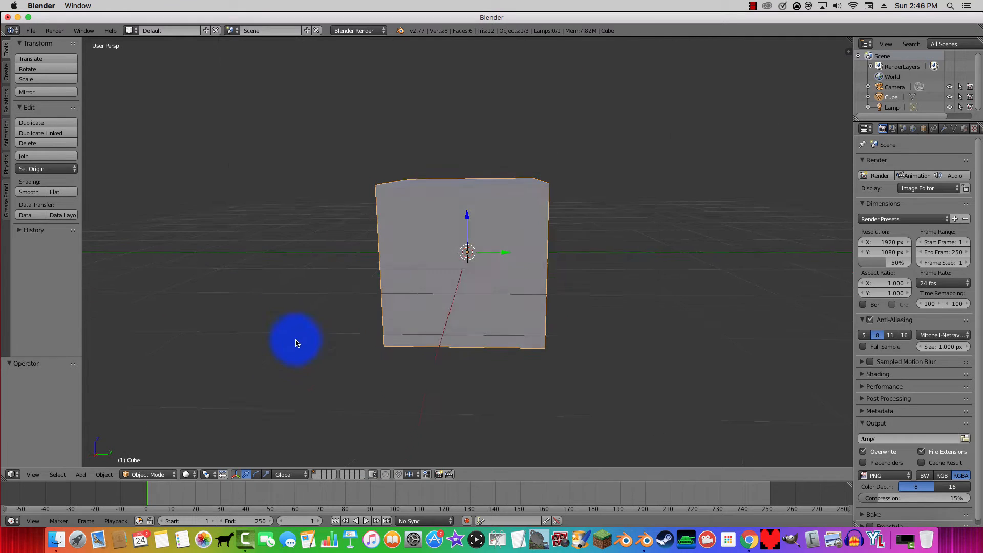
key("x")
left_click(515, 307)
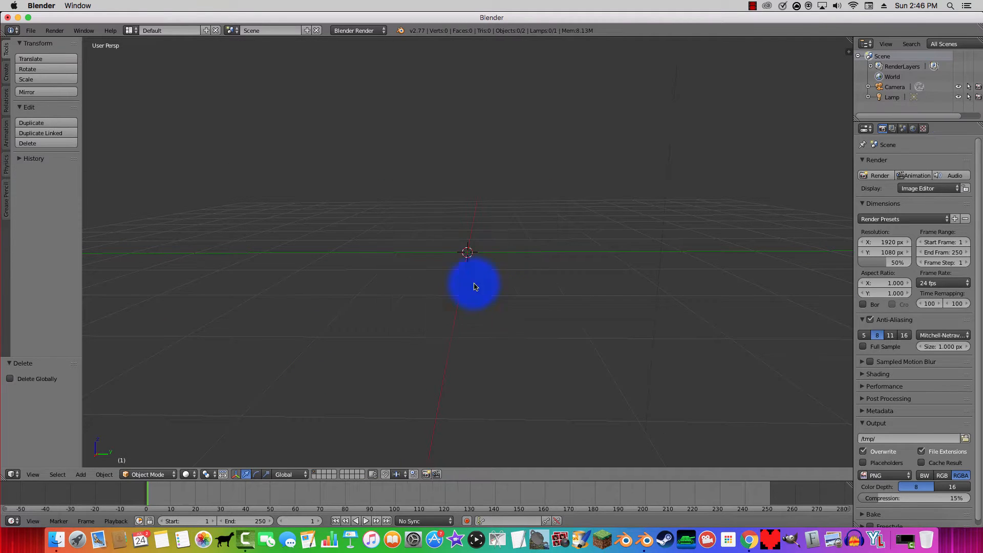
Step: Find Timy Minecraft Rig.blend in the Rigs folder inside the desktop's Blender Rig folder and open it in Blender
left_click_drag(33, 16, 65, 17)
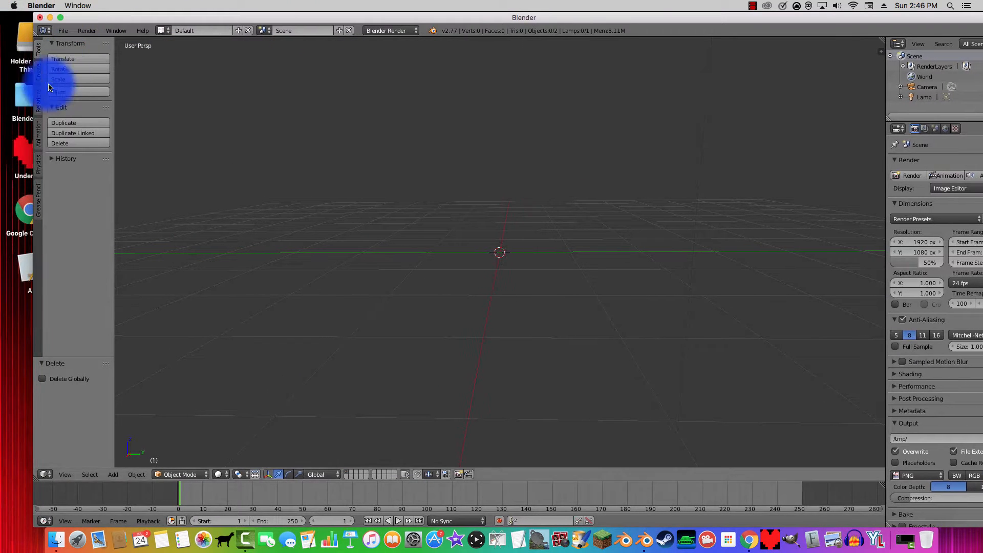
double_click(23, 94)
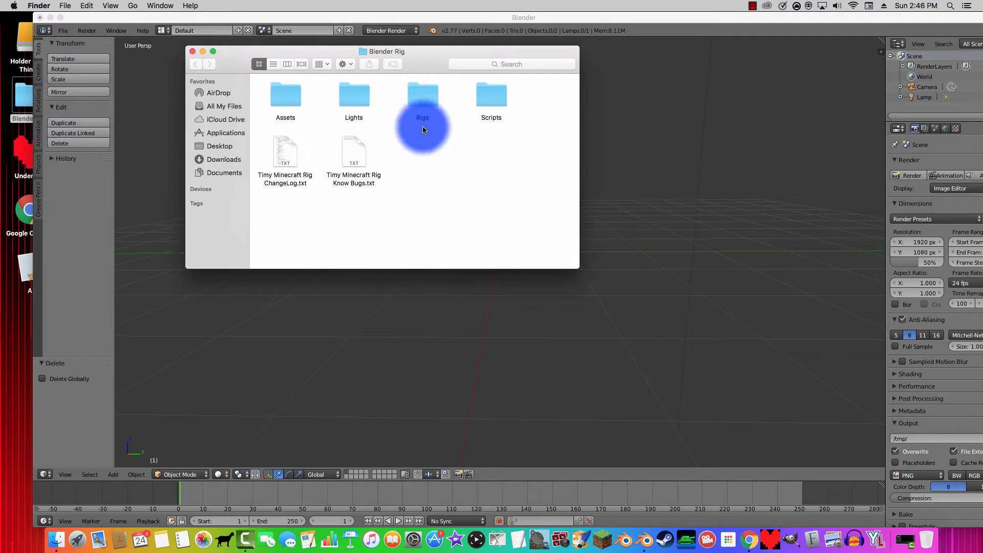
double_click(408, 112)
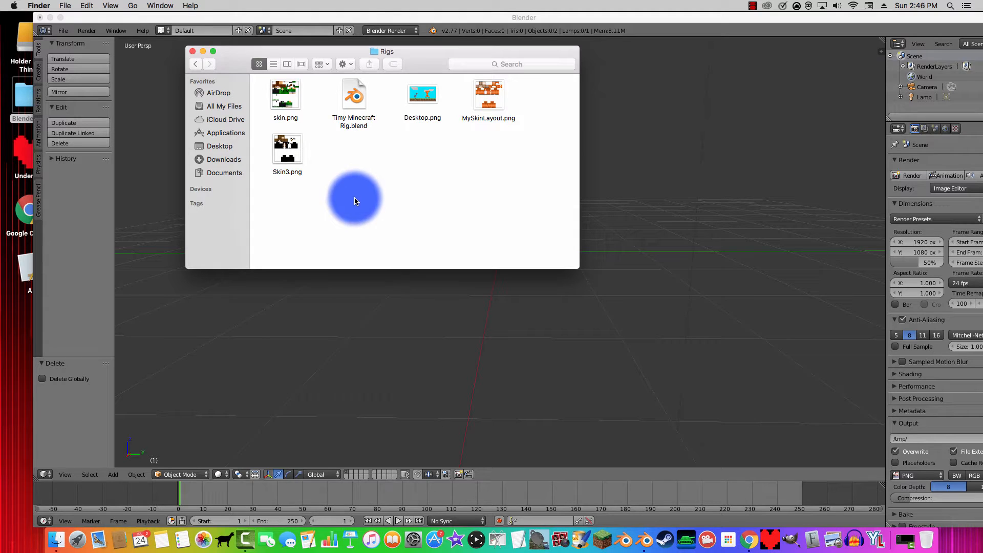
left_click(353, 115)
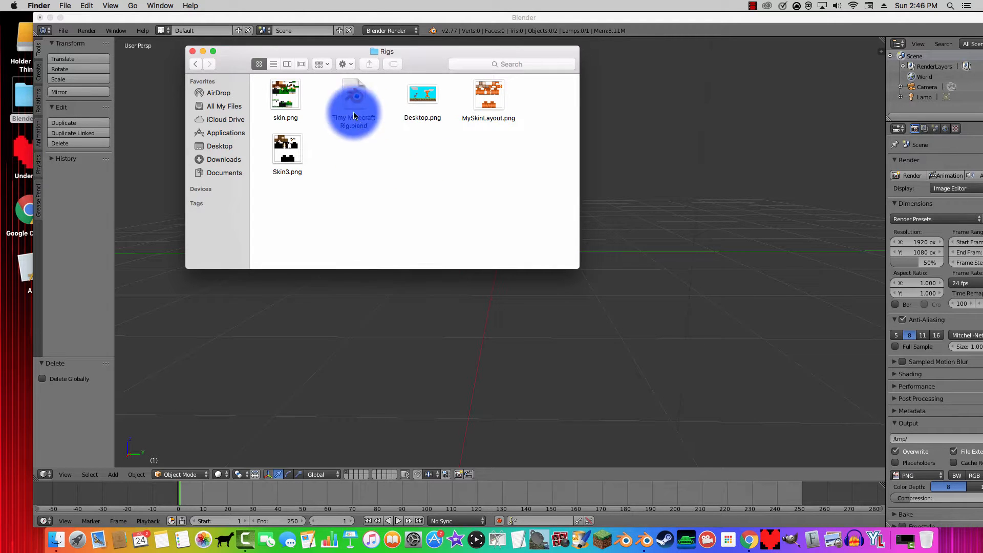
left_click_drag(351, 93, 448, 353)
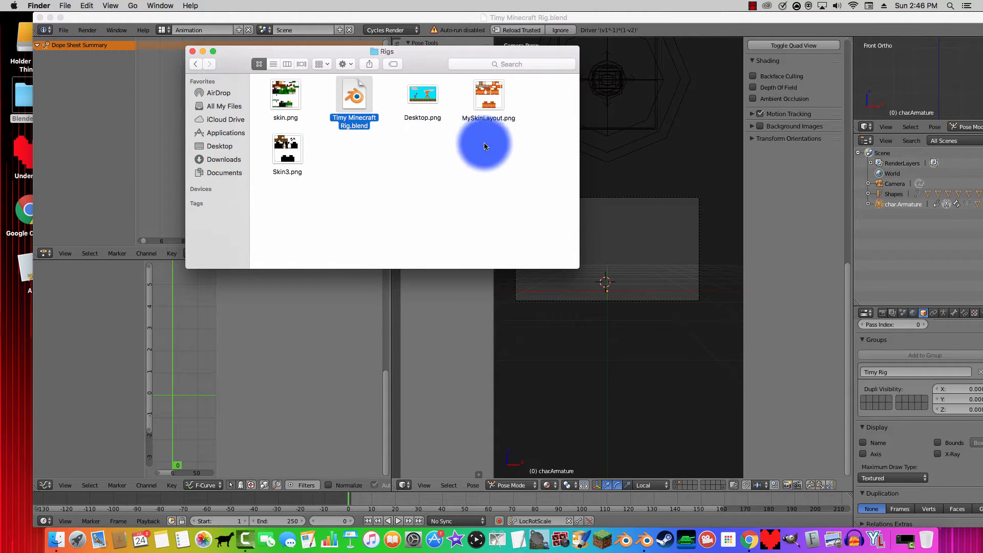
Step: Examine the MySkinLayout.png skin image enlarged in Preview and close it
left_click(494, 102)
double_click(495, 103)
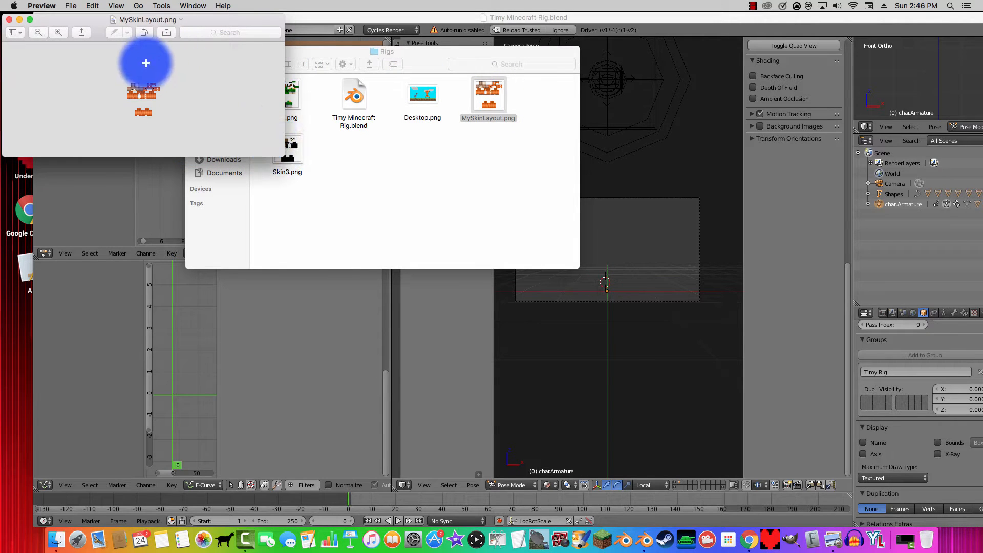
left_click(58, 32)
left_click(58, 31)
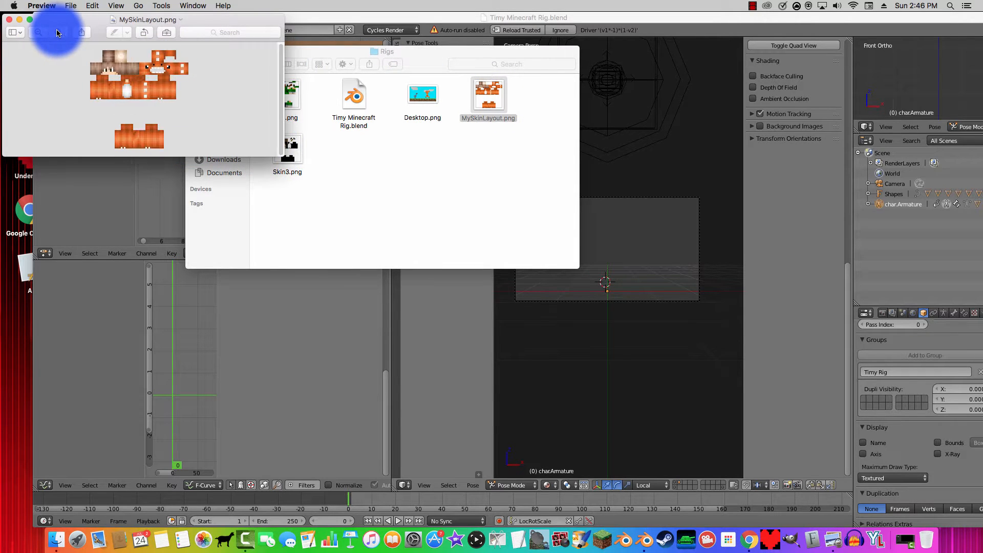
left_click(58, 34)
left_click(9, 20)
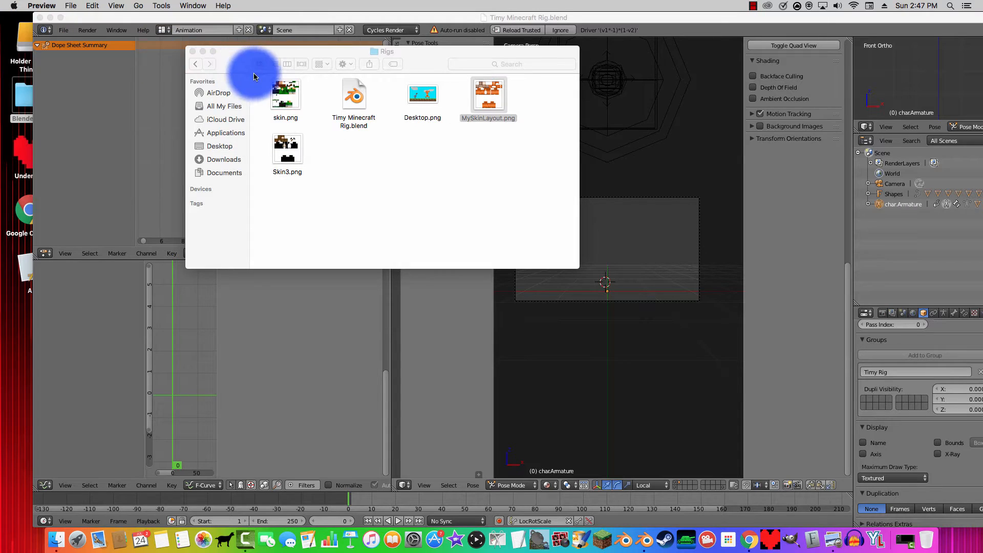
Step: Close the Rigs folder window and move the Blender window back against the screen edge
left_click(220, 55)
left_click(193, 51)
left_click_drag(189, 17, 143, 21)
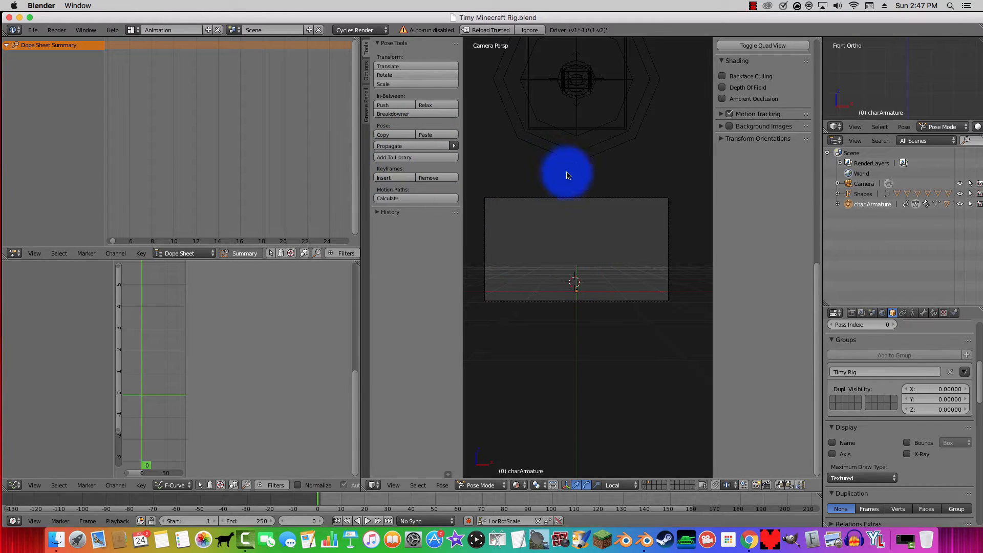
Step: Reload the rig file as trusted so that its scripts run
middle_click_drag(566, 171, 573, 187)
key("KP_0")
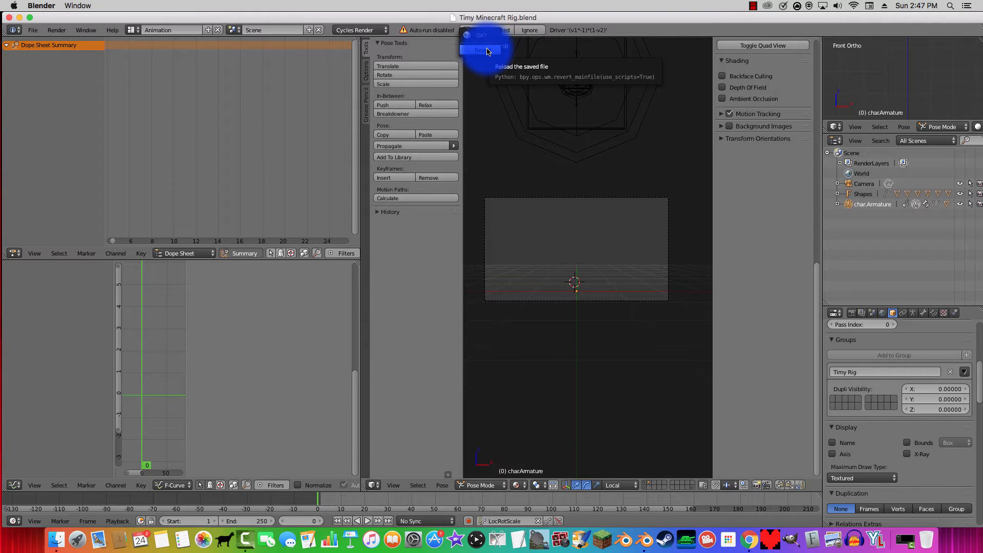
left_click(487, 52)
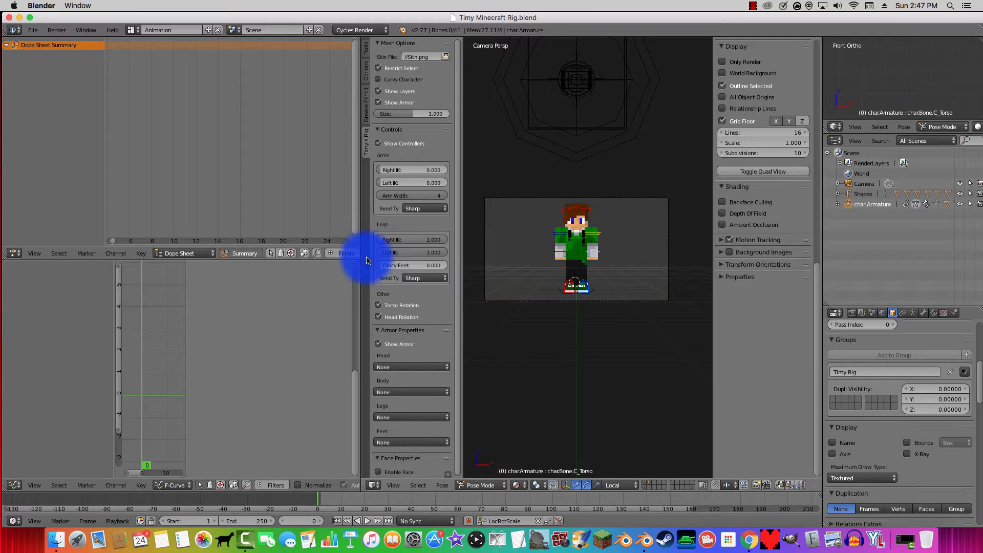
Step: Widen the 3D view over the dope sheet and graph editor areas and frame the character in it
left_click_drag(361, 250, 11, 131)
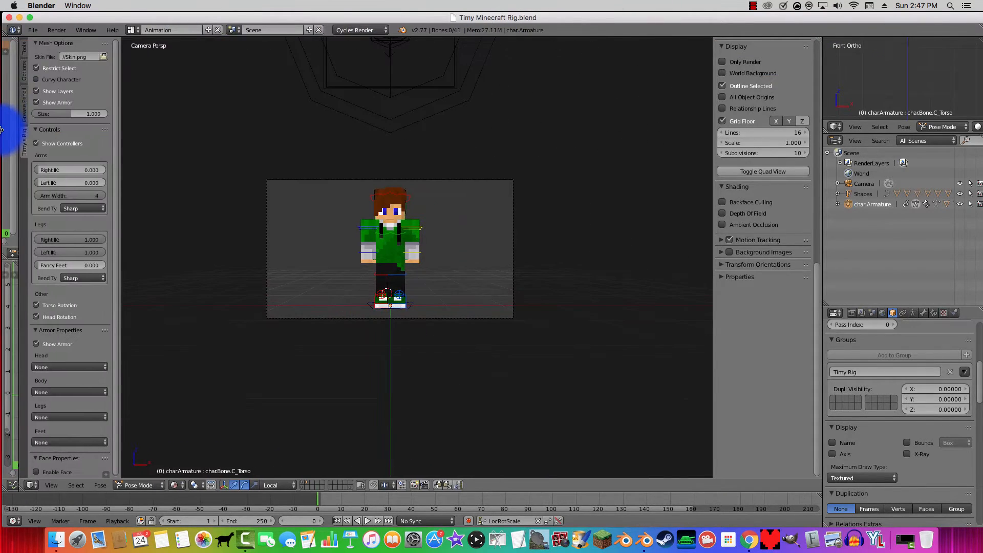
scroll(457, 260, "up", 4)
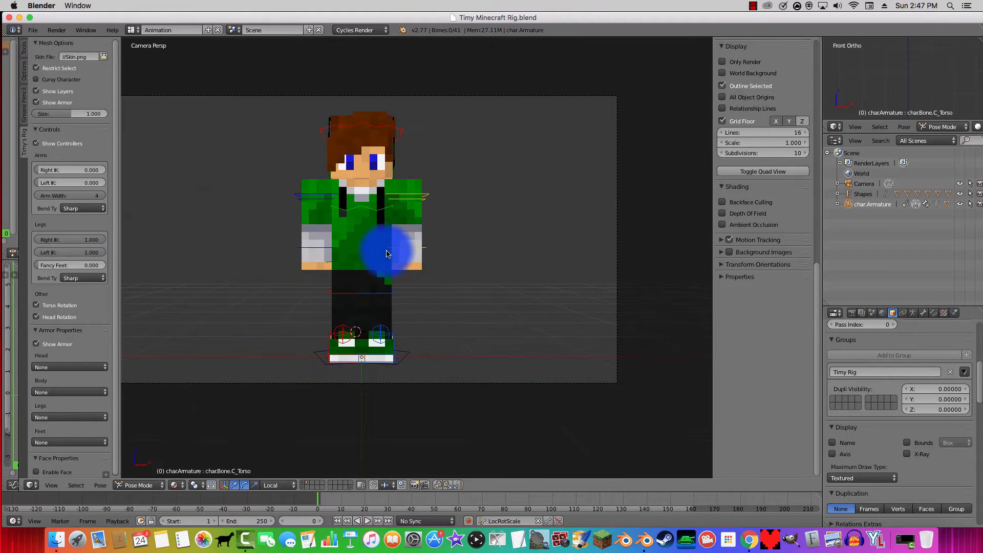
middle_click_drag(386, 254, 439, 257, "shift")
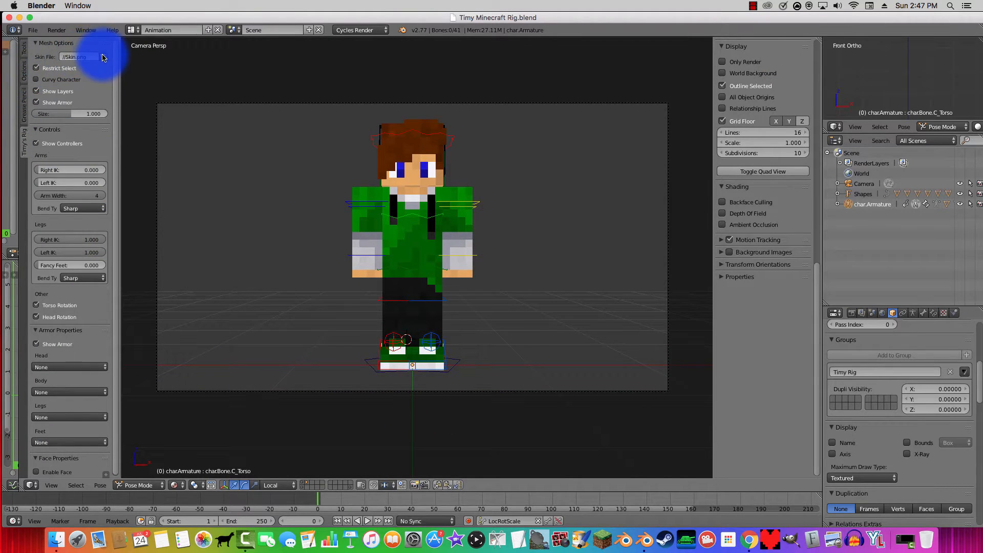
Step: Set the rig's skin file to MySkinLayout.png
left_click(104, 57)
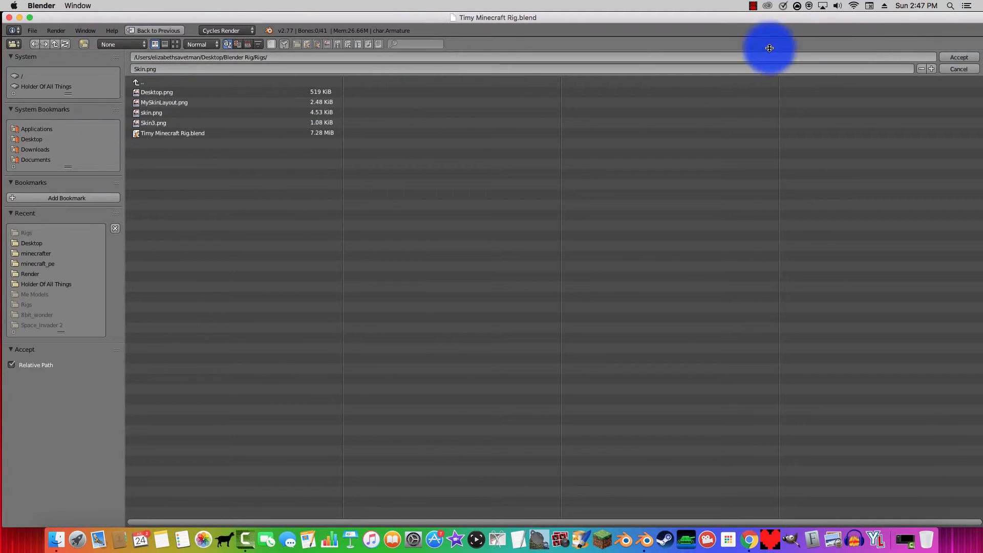
left_click(188, 102)
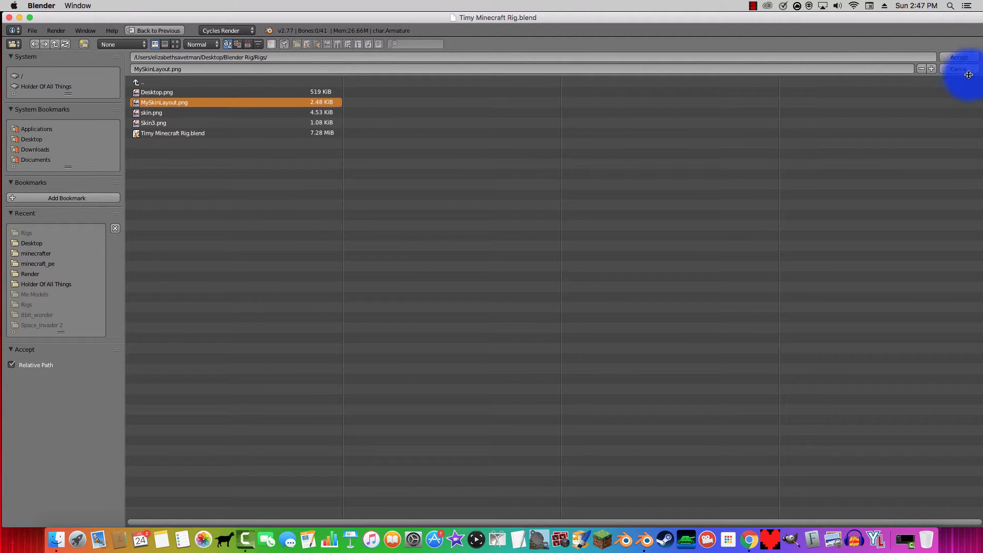
left_click(962, 60)
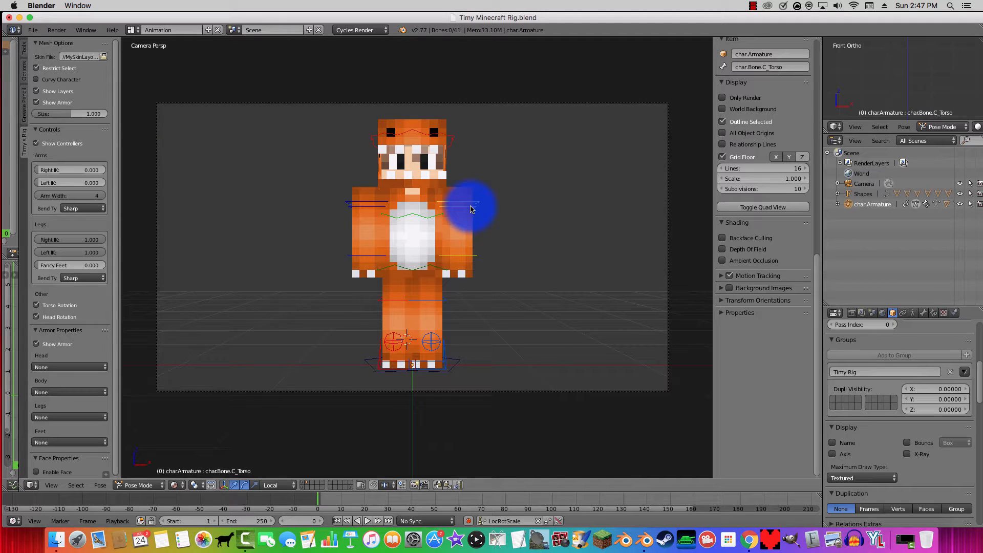
Step: Turn off Restrict Select for the rig and select the outer layer mesh of the head
key("KP_0")
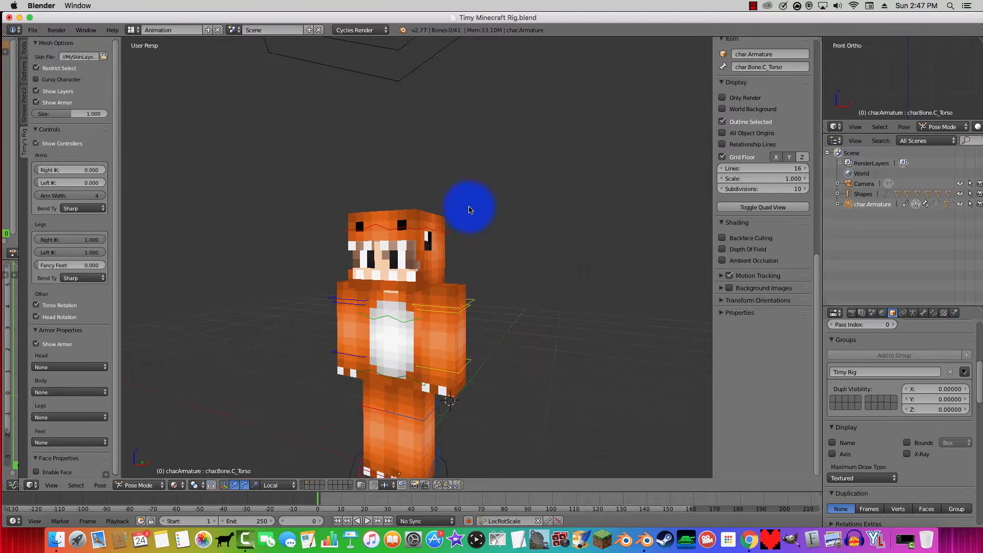
scroll(337, 296, "up", 10)
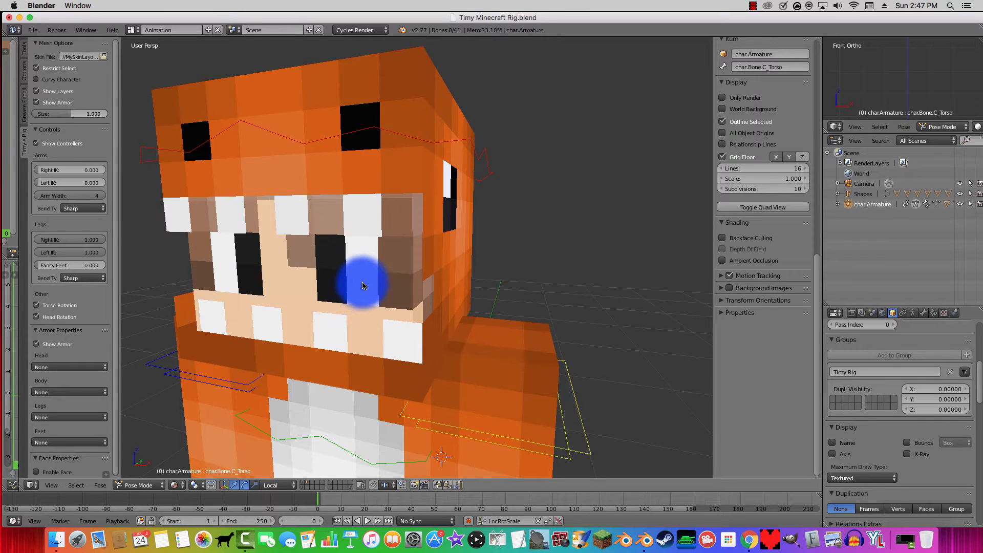
middle_click_drag(368, 266, 397, 272)
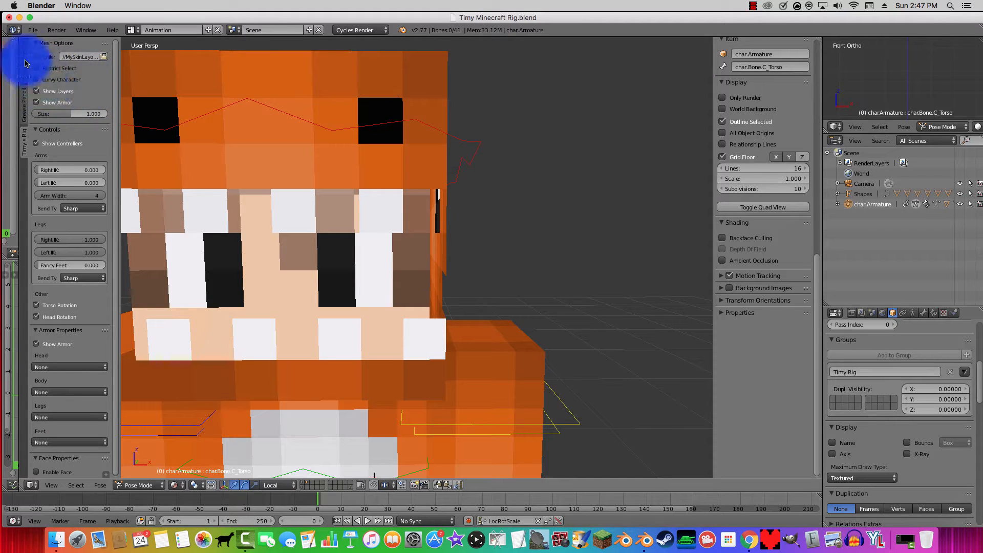
right_click(391, 128)
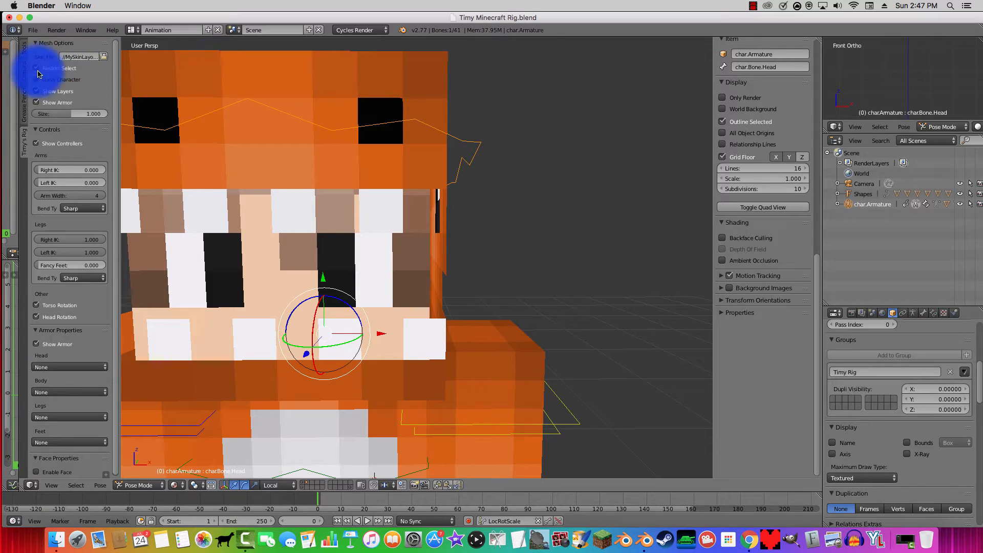
right_click(285, 204)
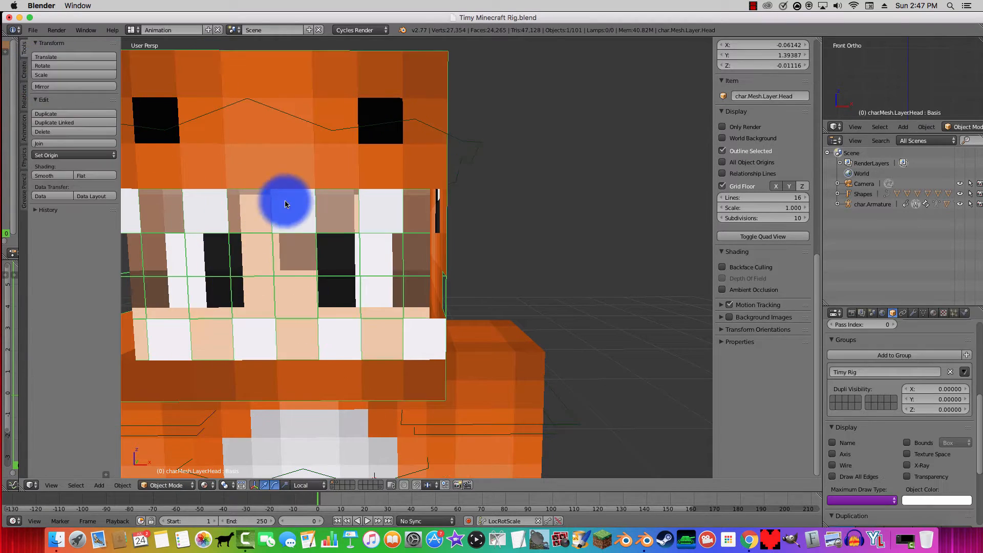
Step: Select the inner head mesh that carries the face beneath the outer layer
mouse_move(357, 217)
middle_mouse_down()
mouse_move(248, 246)
mouse_move(413, 110)
mouse_move(395, 232)
mouse_move(368, 234)
middle_mouse_up()
right_click(347, 272)
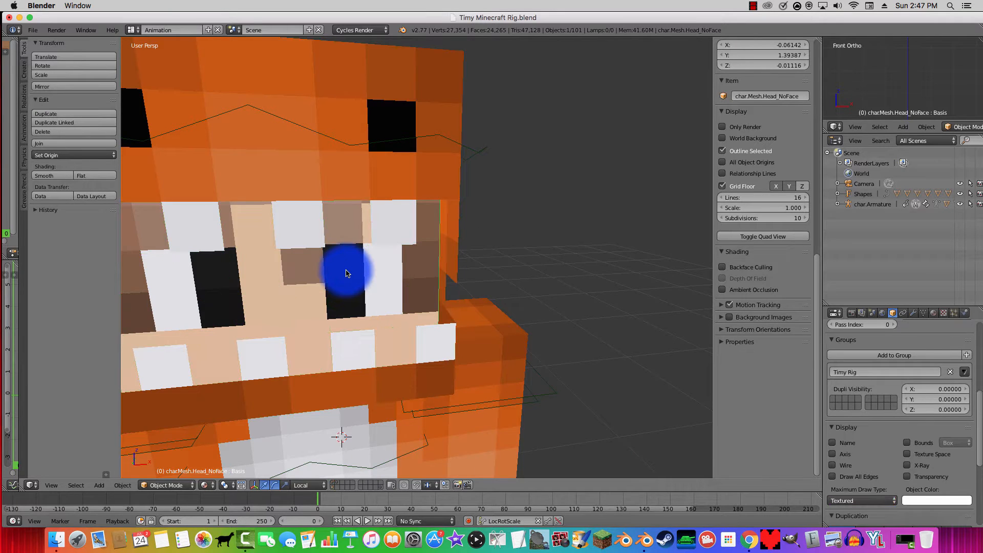
middle_click_drag(358, 272, 331, 275)
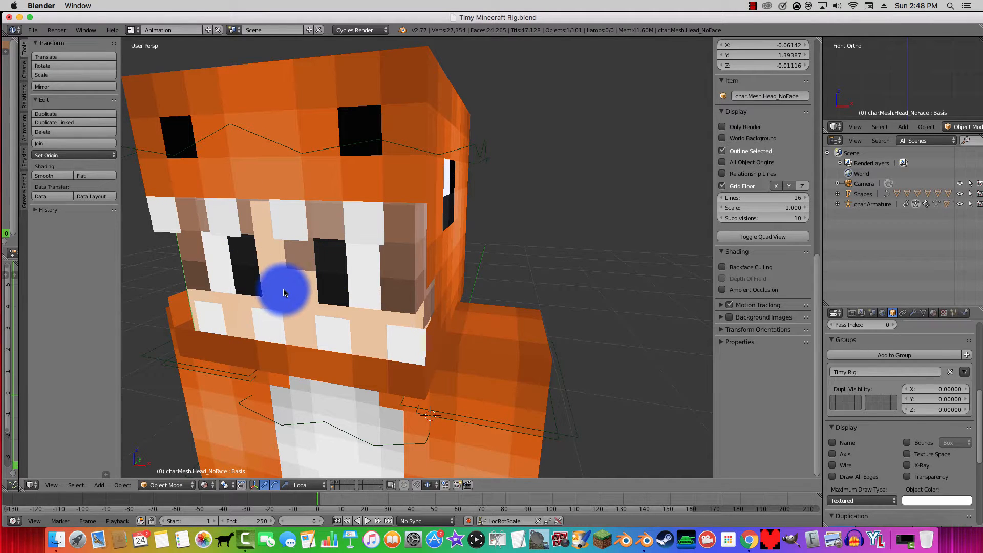
Step: Open the user preferences and look through the list of available add-ons
left_click(32, 31)
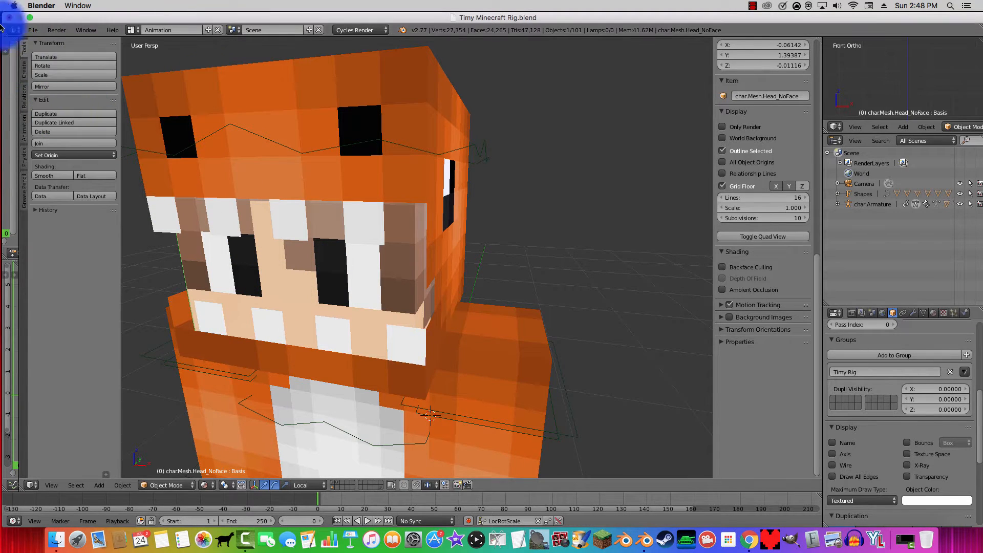
left_click(29, 29)
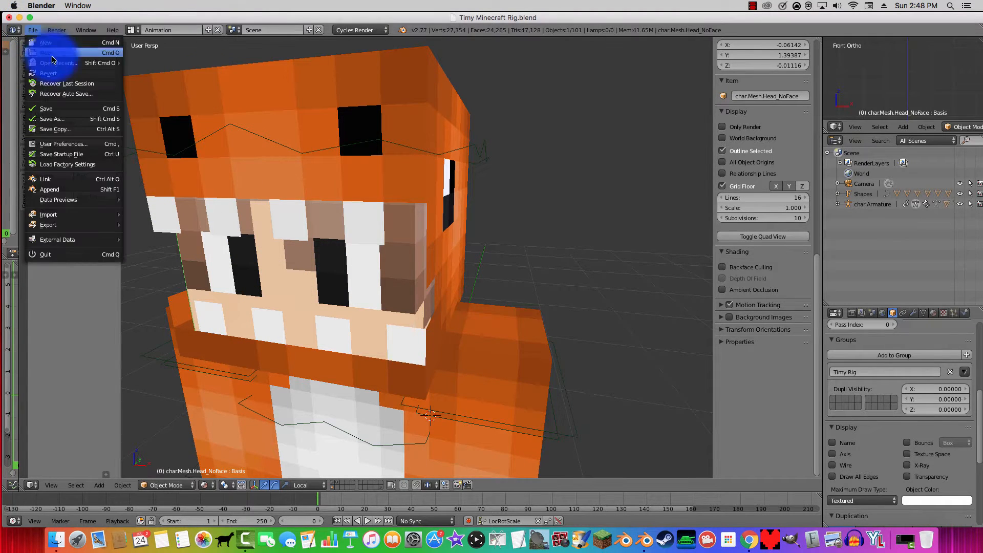
left_click(77, 132)
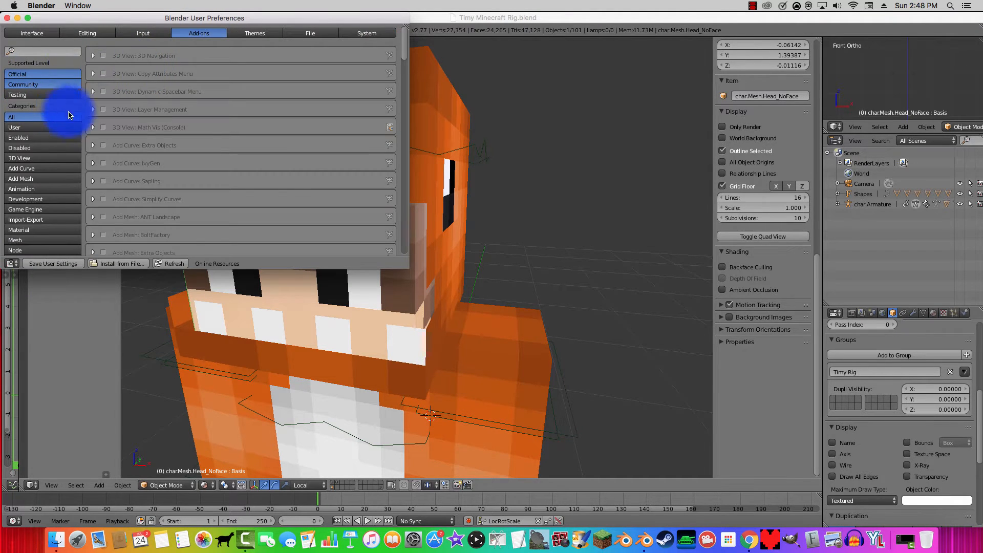
scroll(275, 180, "down", 8)
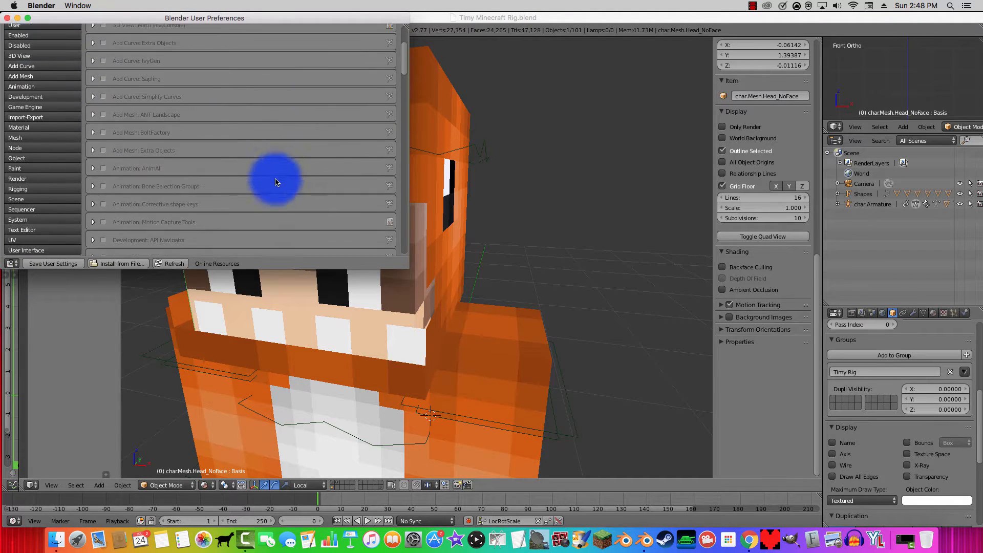
scroll(275, 182, "down", 8)
scroll(276, 182, "up", 15)
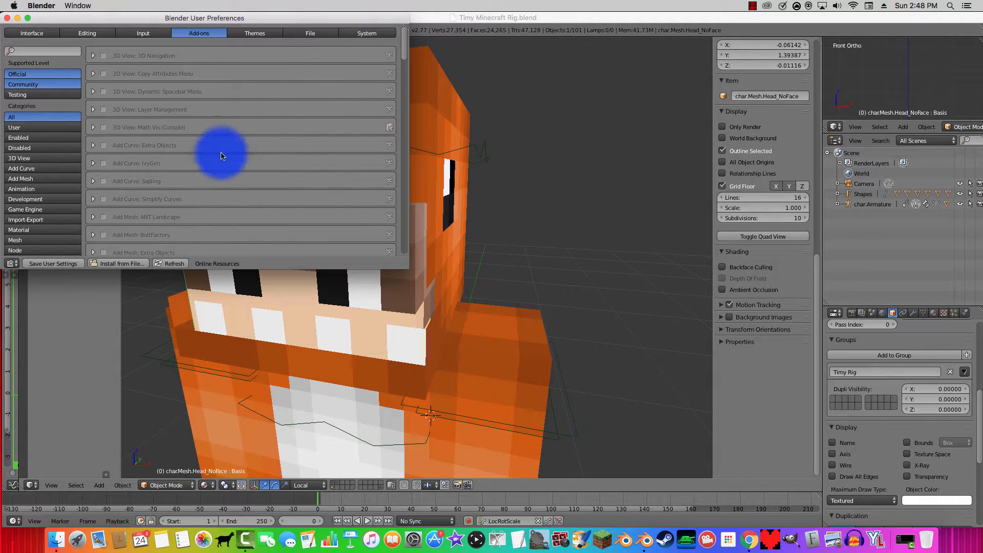
left_click_drag(401, 42, 72, 61)
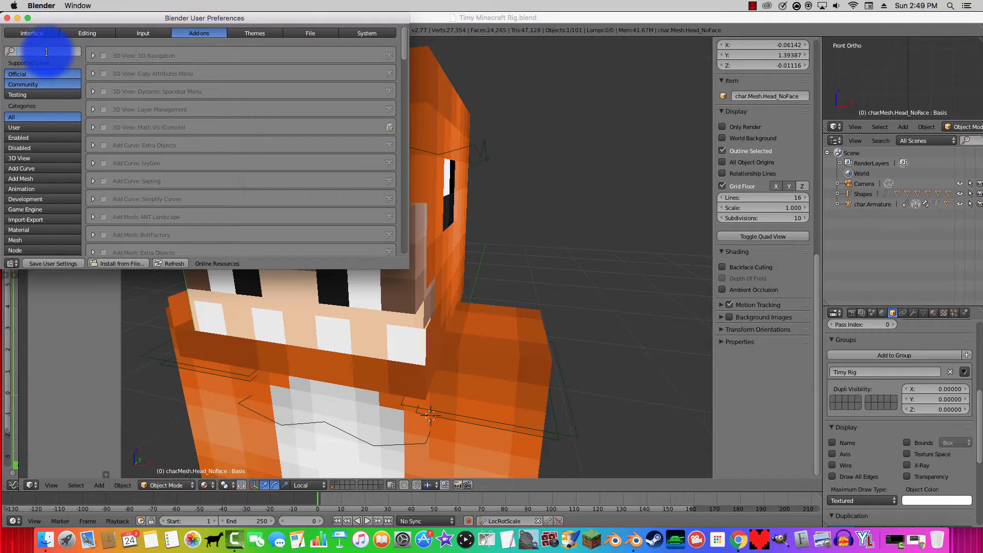
Step: Filter the add-ons by "3d" and enable the 3D View: 3D Navigation add-on
type("3d")
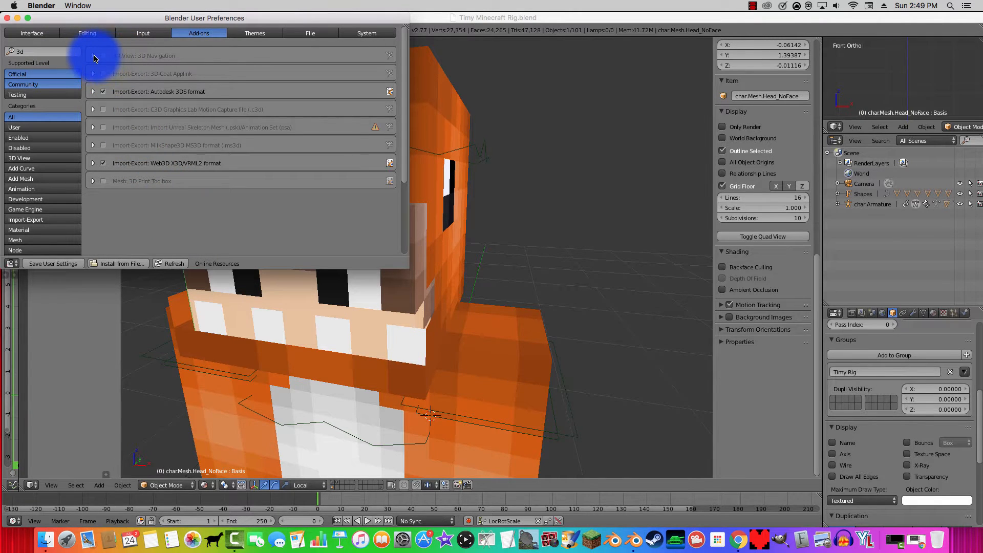
left_click(94, 56)
left_click(94, 57)
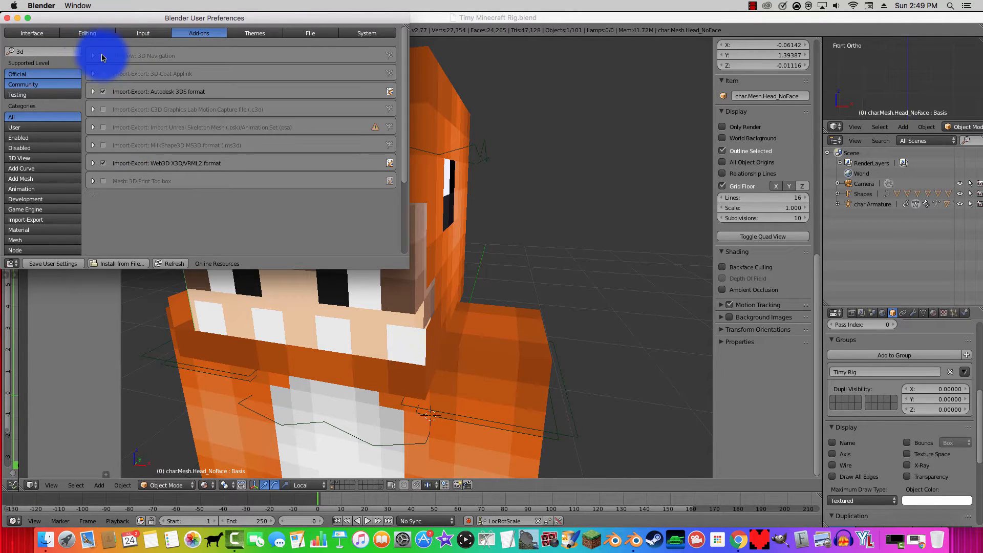
left_click(103, 56)
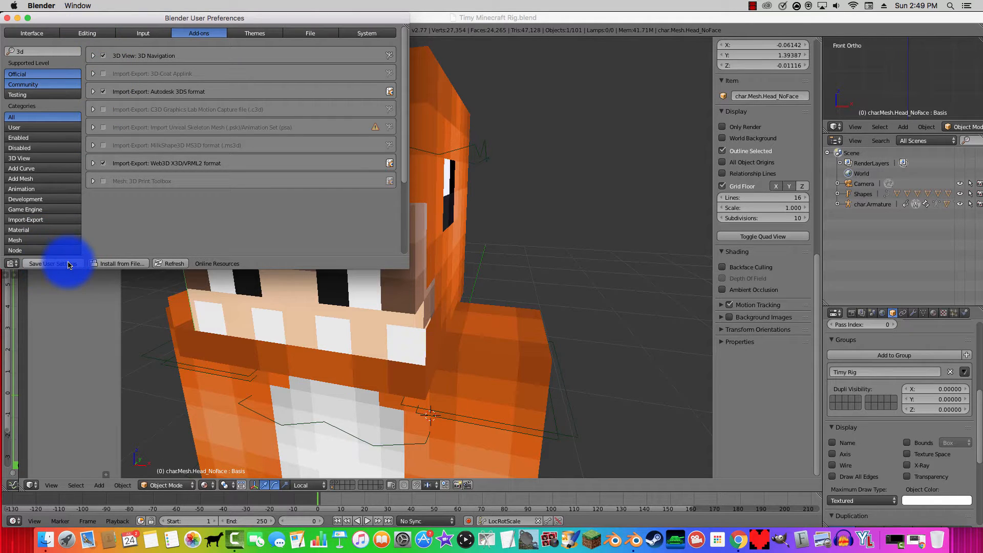
Step: Turn the 3D Navigation add-on back off, then clear the add-on search and close the preferences
left_click_drag(62, 19, 176, 104)
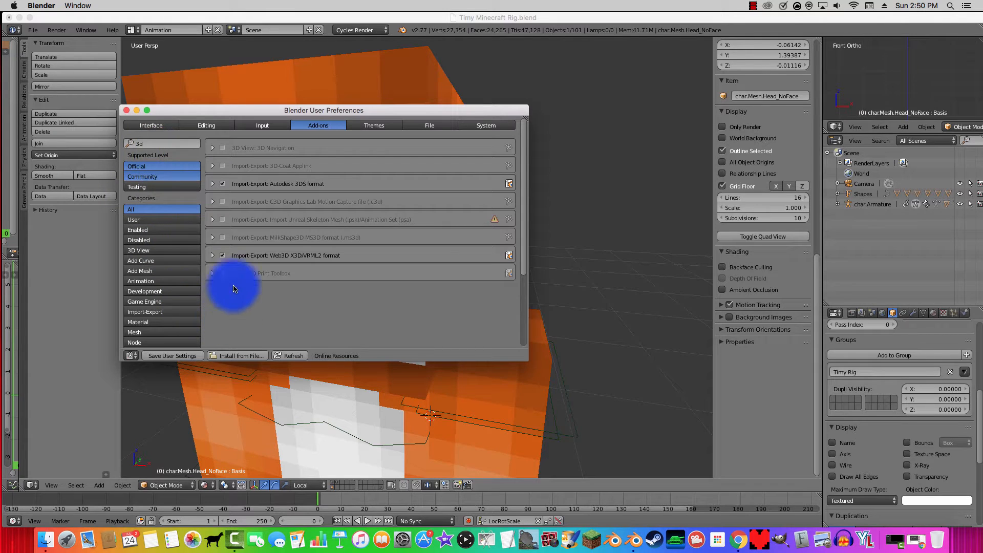
key("BackSpace")
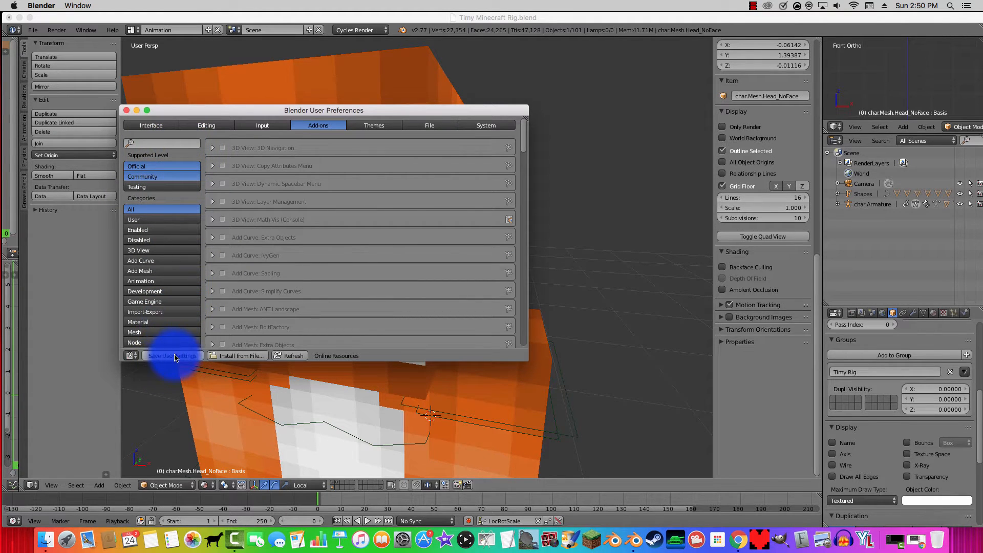
left_click(129, 112)
Step: Isolate the inner head mesh in local view and look at it from the front
middle_click_drag(279, 164, 397, 274)
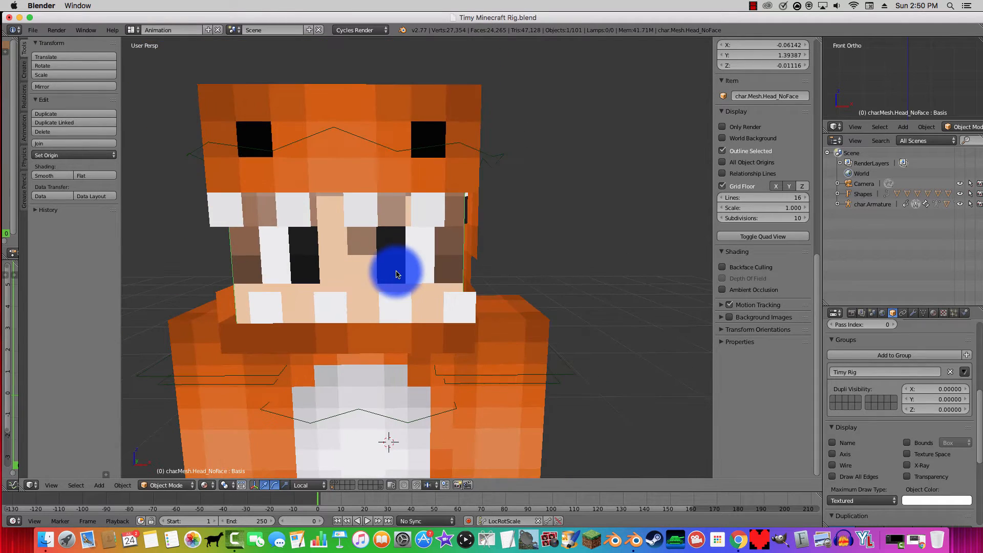
key("KP_Divide")
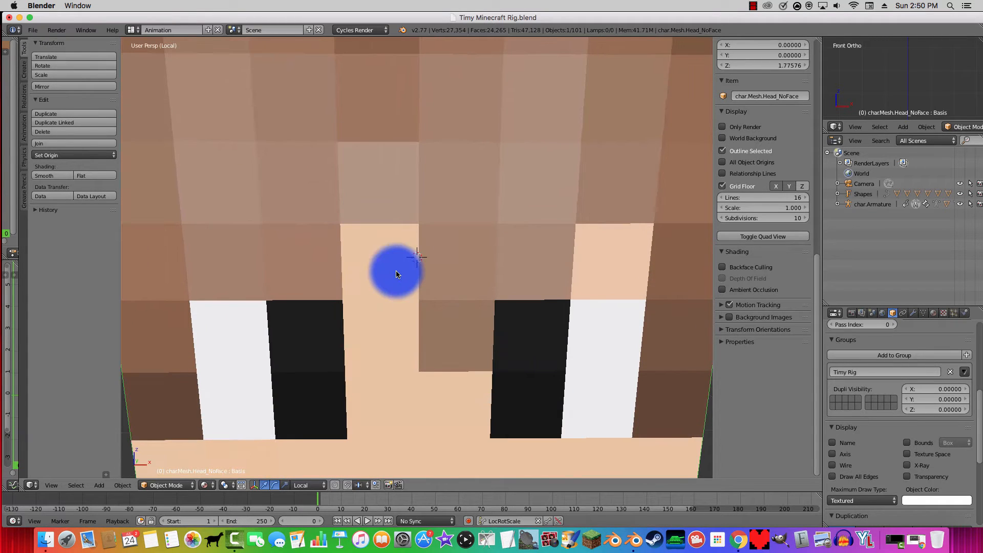
scroll(329, 362, "down", 5)
mouse_move(358, 336)
middle_mouse_down()
mouse_move(211, 329)
mouse_move(675, 336)
mouse_move(286, 323)
mouse_move(351, 333)
middle_mouse_up()
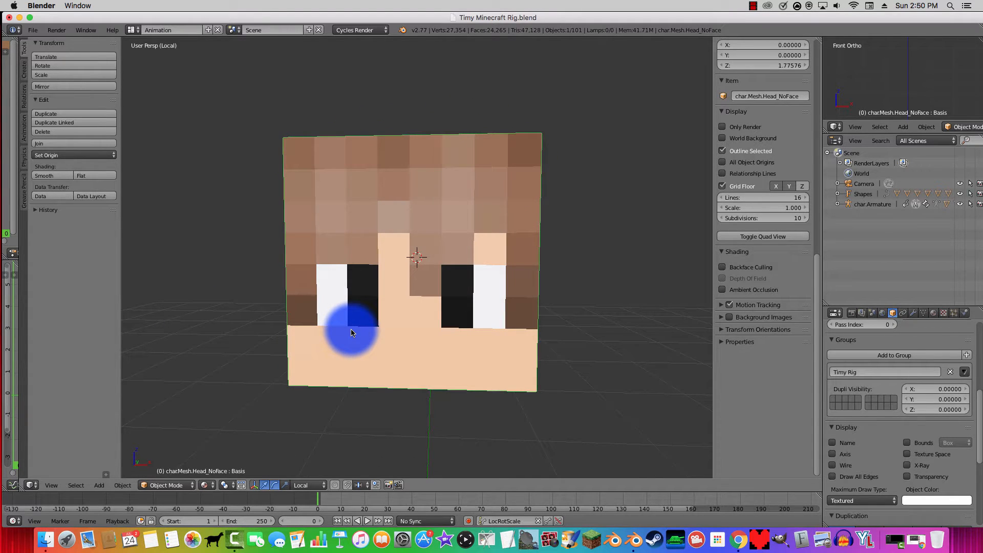
key("Tab")
key("Tab")
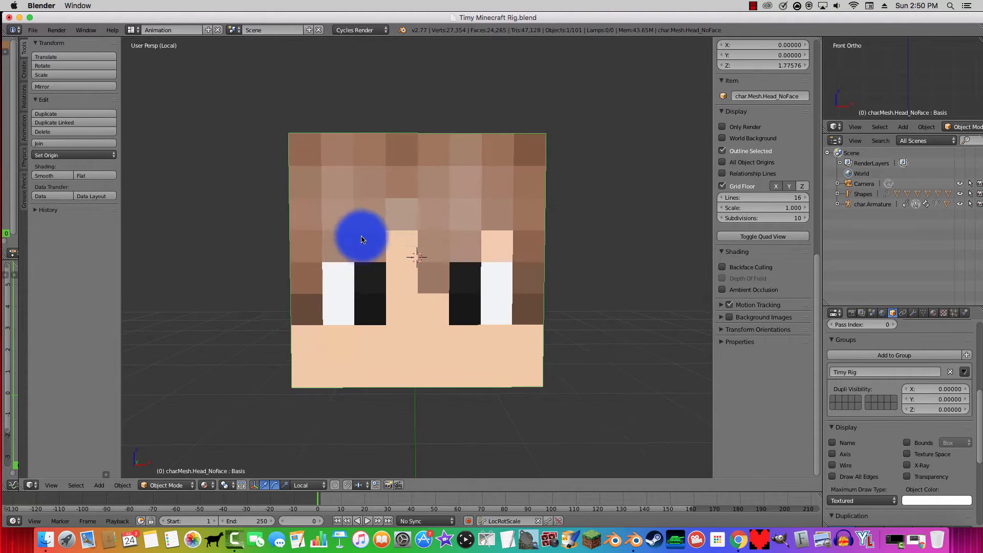
Step: In Edit Mode, select all brown hair faces on the front of the head, leaving out the eyes and skin
key("Tab")
right_click(308, 307)
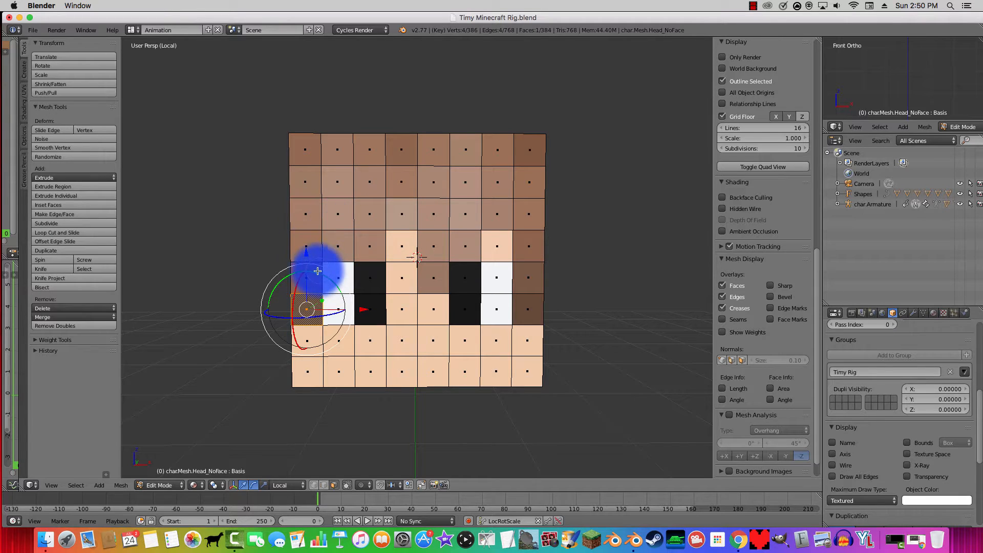
mouse_move(307, 278)
left_mouse_down()
mouse_move(300, 223)
mouse_move(277, 202)
left_mouse_up()
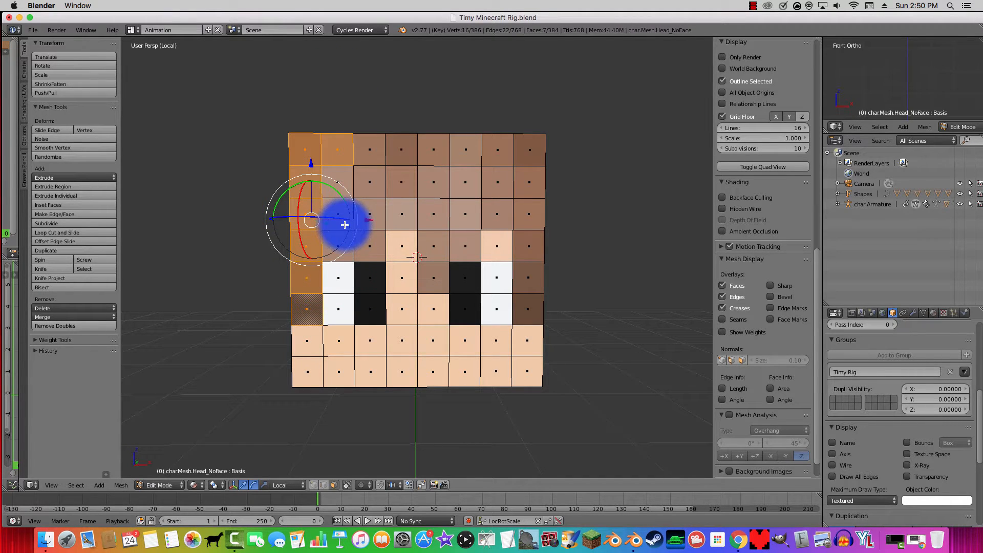
mouse_move(348, 224)
left_mouse_down()
mouse_move(390, 152)
mouse_move(428, 193)
mouse_move(433, 235)
left_mouse_up()
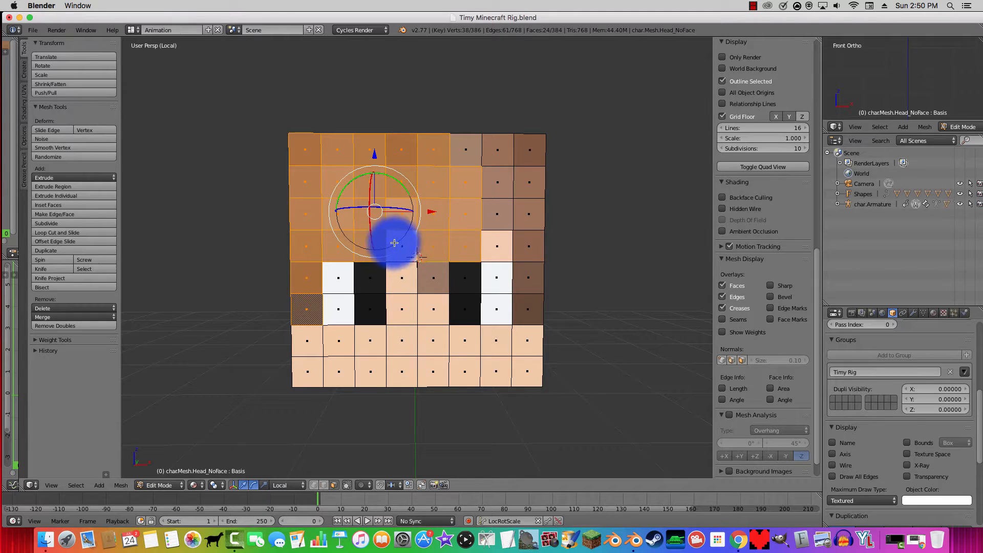
left_click(466, 302)
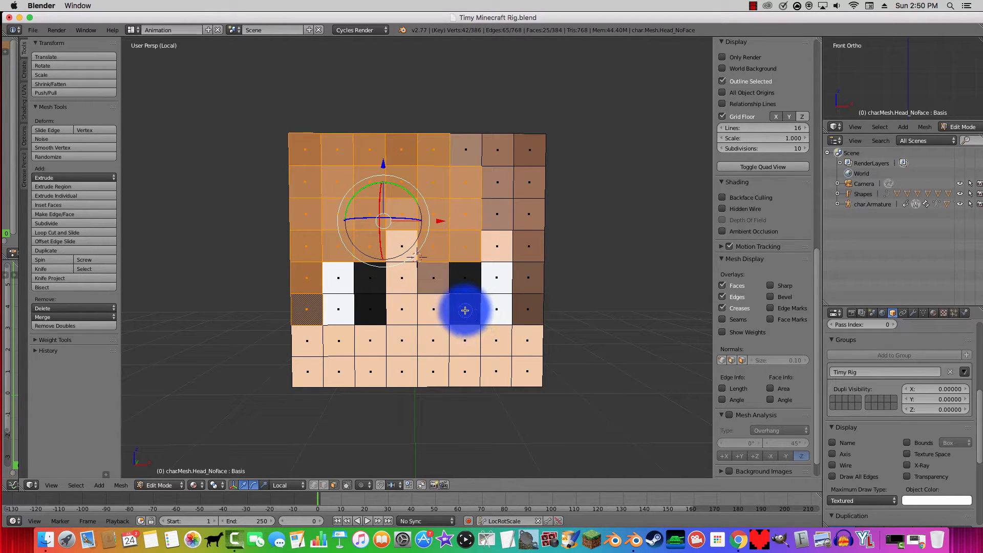
mouse_move(465, 309)
left_mouse_down()
mouse_move(428, 281)
mouse_move(496, 226)
mouse_move(482, 168)
mouse_move(528, 198)
left_mouse_up()
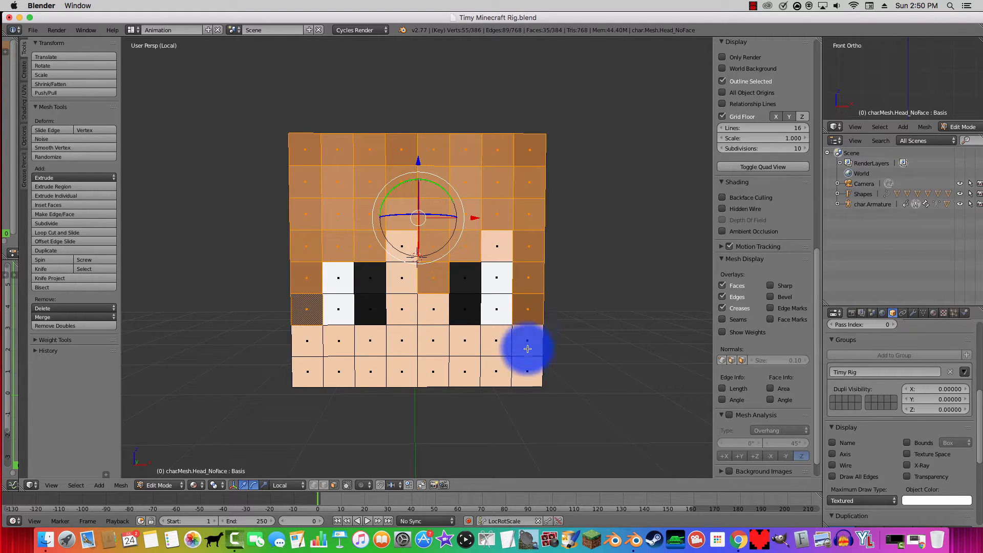
Step: Add the hair faces on one side and the top of the head to the selection
middle_click_drag(566, 337, 408, 360)
mouse_move(392, 367)
left_mouse_down()
mouse_move(498, 143)
mouse_move(520, 329)
mouse_move(469, 290)
left_mouse_up()
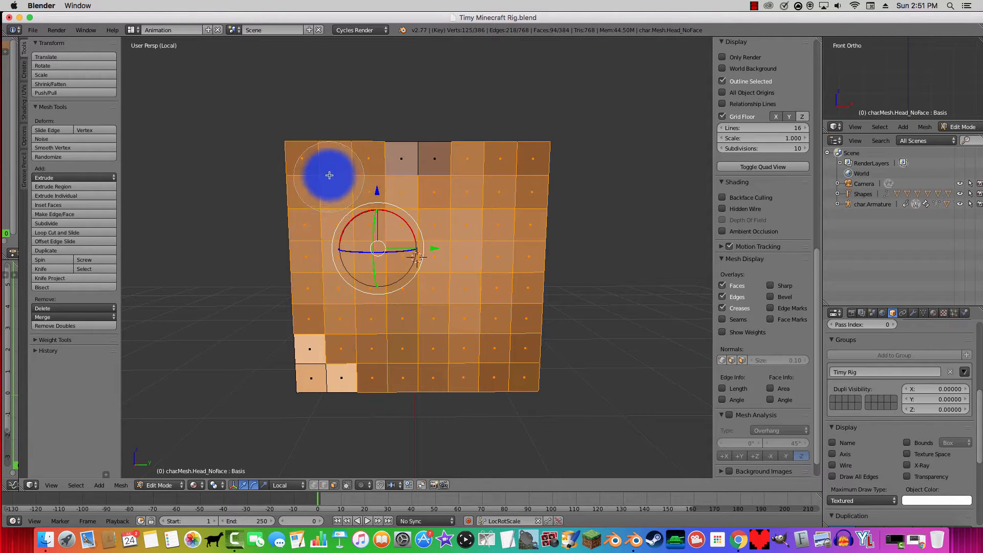
left_click_drag(329, 175, 465, 171)
mouse_move(465, 171)
middle_mouse_down()
mouse_move(527, 219)
mouse_move(408, 266)
mouse_move(428, 280)
middle_mouse_up()
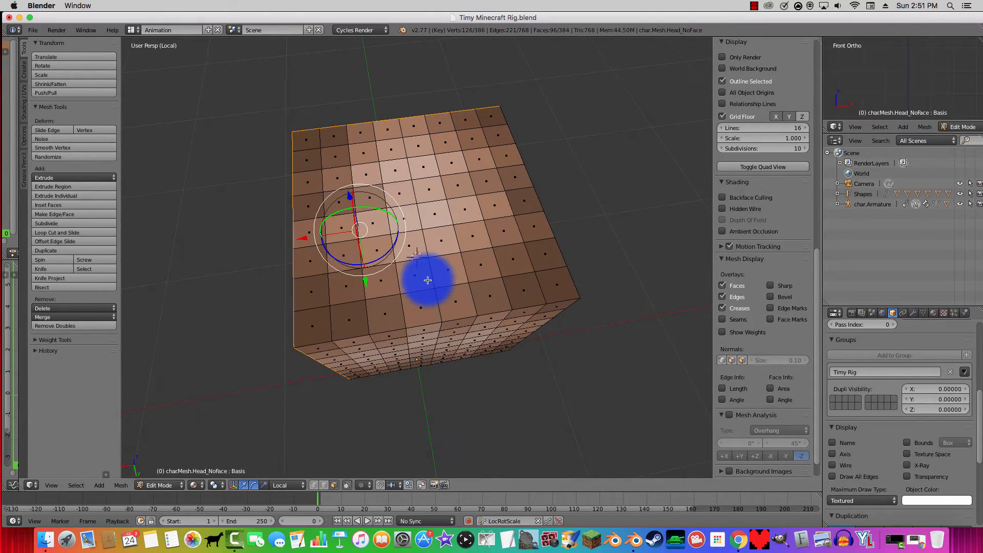
mouse_move(289, 195)
left_mouse_down()
mouse_move(373, 160)
mouse_move(518, 226)
mouse_move(434, 248)
left_mouse_up()
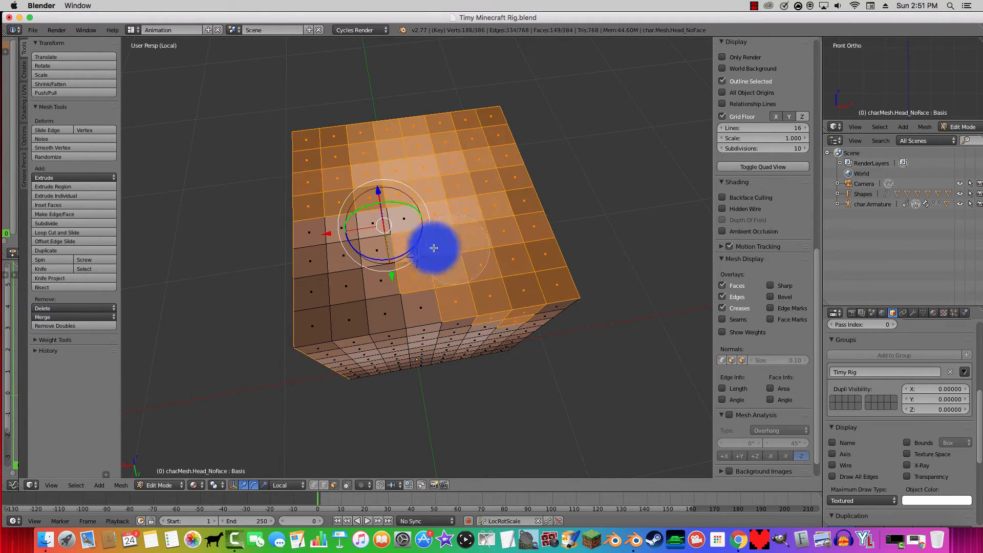
Step: Extend the selection with the hair faces on the back and the remaining side of the head
middle_click_drag(517, 346, 542, 291)
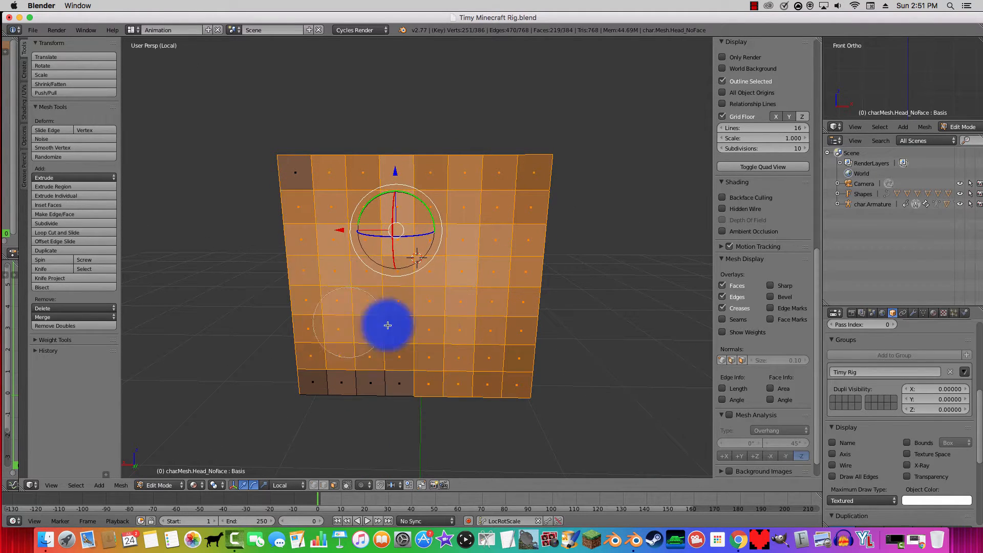
left_click(309, 176)
key("Escape")
middle_click_drag(524, 316, 392, 322)
left_click_drag(347, 370, 447, 359)
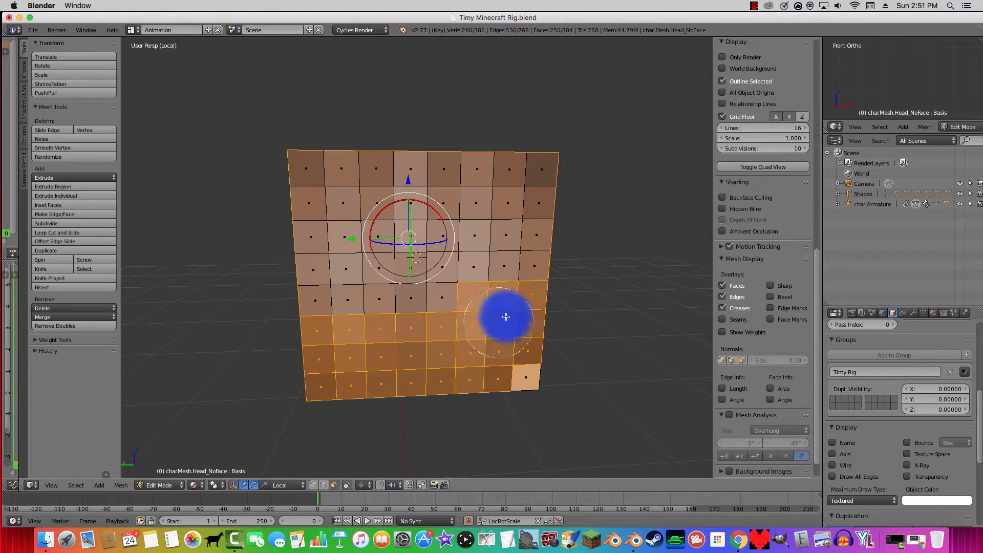
left_click_drag(506, 317, 519, 205)
Step: Separate the selected hair faces into their own object and return to Object Mode with the whole rig shown
middle_click_drag(452, 265, 492, 267)
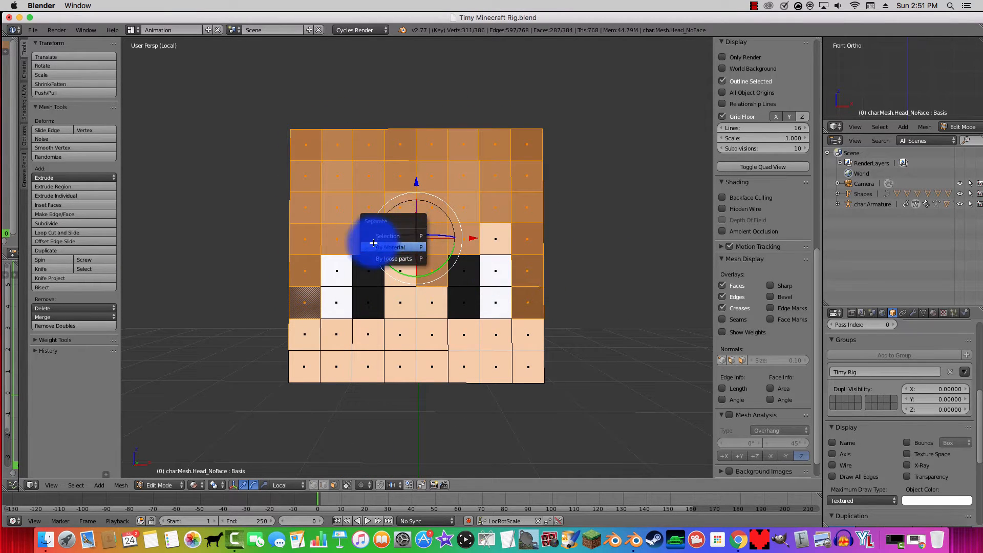
left_click(378, 235)
middle_click_drag(384, 232, 408, 280)
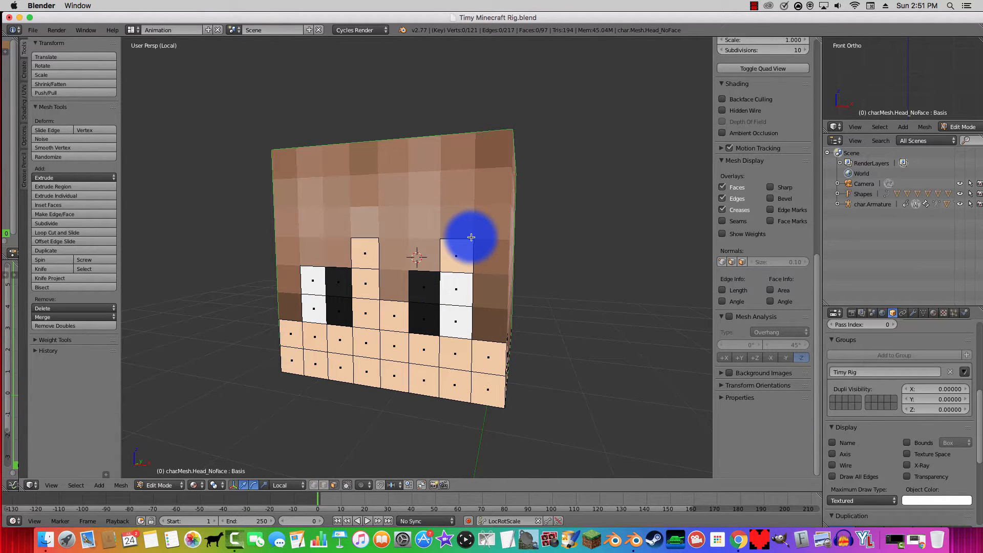
key("KP_Divide")
key("Tab")
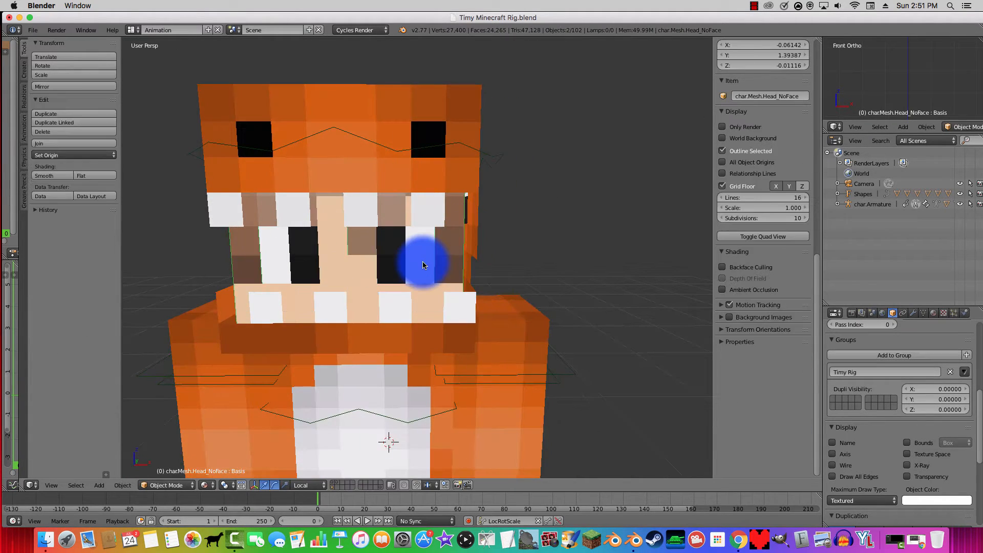
Step: Select the separated hair mesh and add a Solidify modifier to it
scroll(454, 268, "up", 2)
left_click(466, 266)
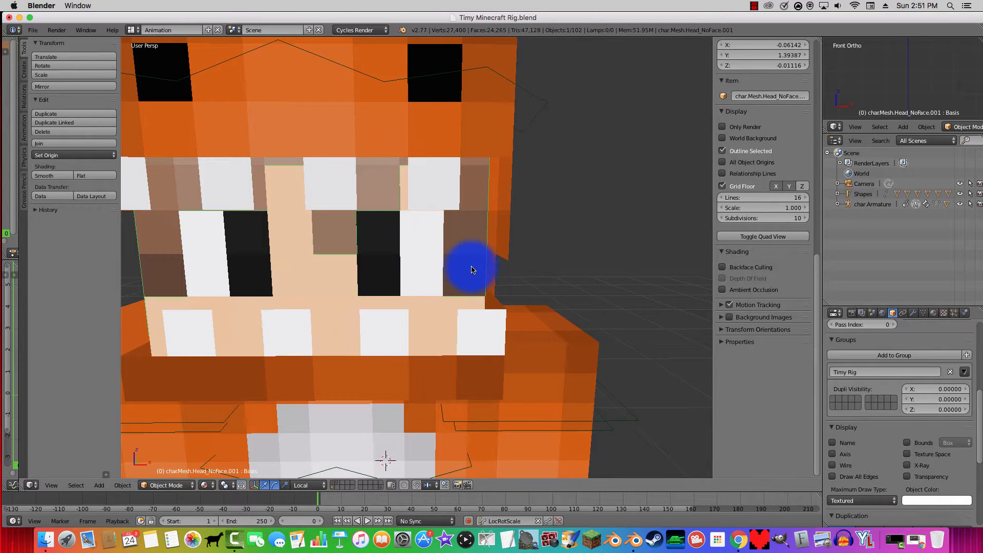
middle_click_drag(184, 329, 260, 317)
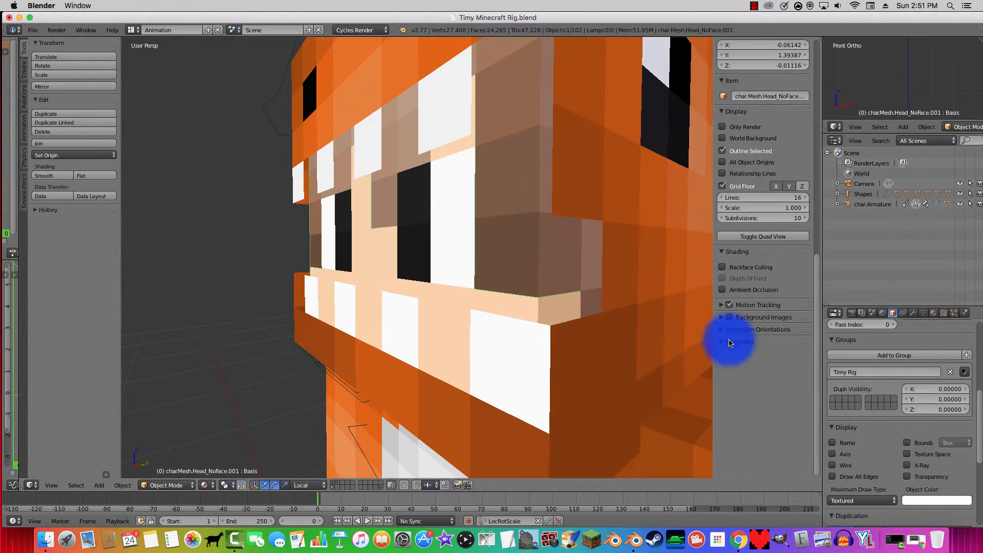
left_click(915, 314)
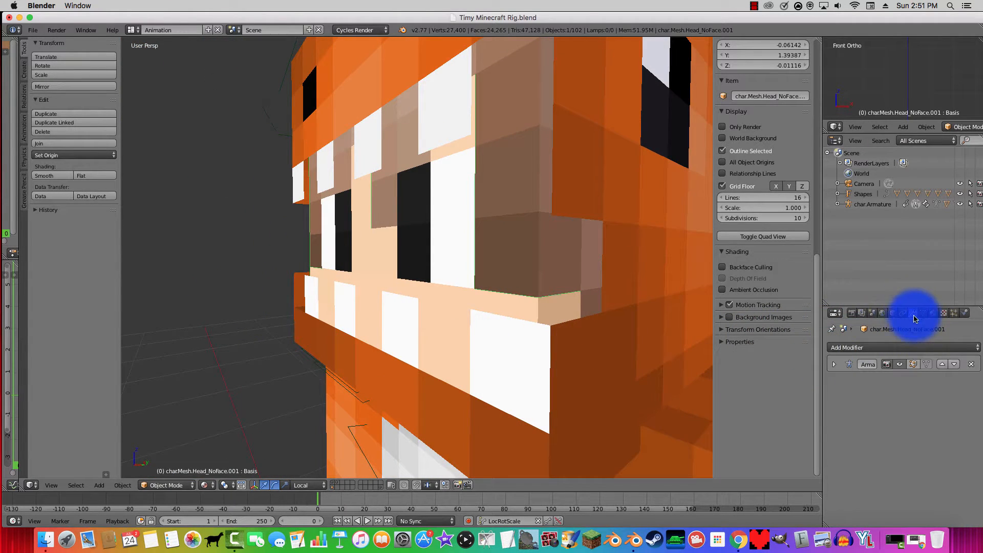
left_click(852, 347)
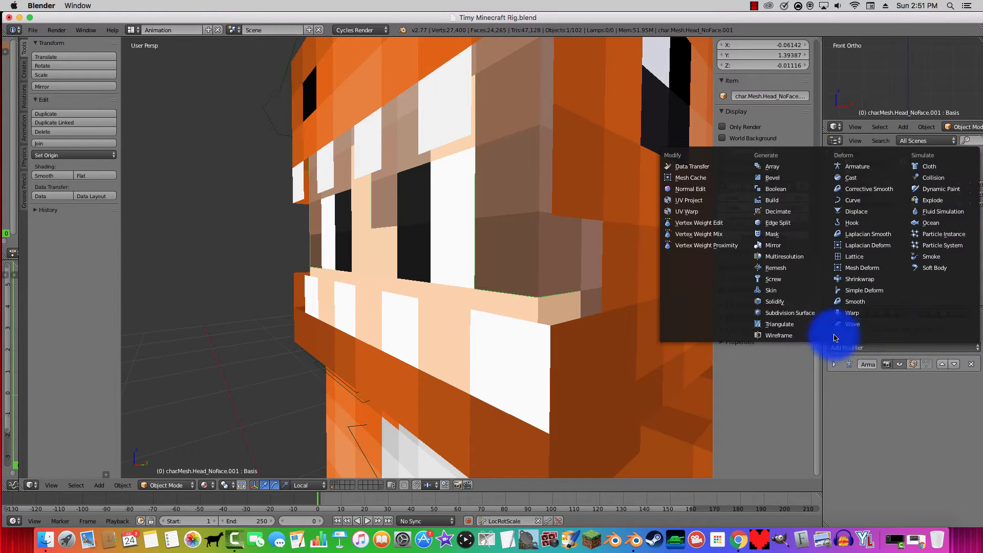
left_click(795, 308)
Step: Set the hair's Solidify thickness to -0.3310 so it extends outward from the head
mouse_move(875, 419)
left_mouse_down()
mouse_move(850, 419)
mouse_move(872, 418)
left_mouse_up()
scroll(482, 382, "down", 4)
middle_click_drag(483, 382, 630, 338)
left_click(878, 421)
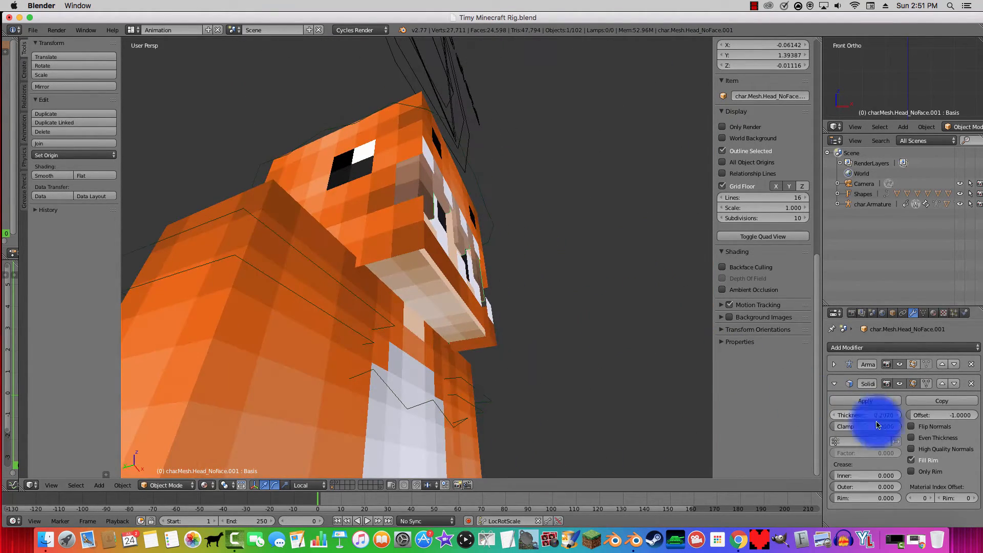
left_click_drag(869, 418, 858, 417)
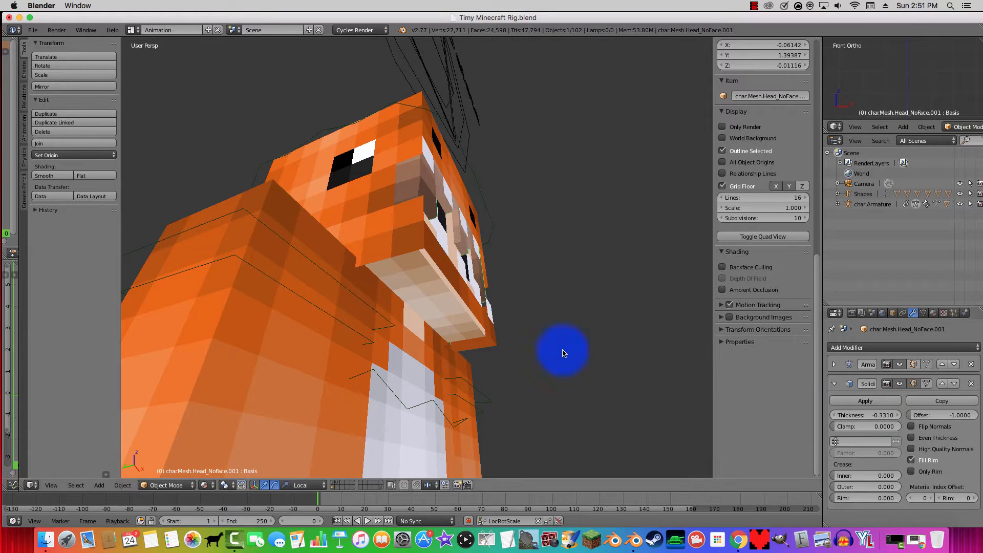
Step: Try the Fill Rim and Even Thickness options of the hair's Solidify modifier and restore their original settings
middle_click_drag(413, 296, 349, 232)
right_click(353, 215)
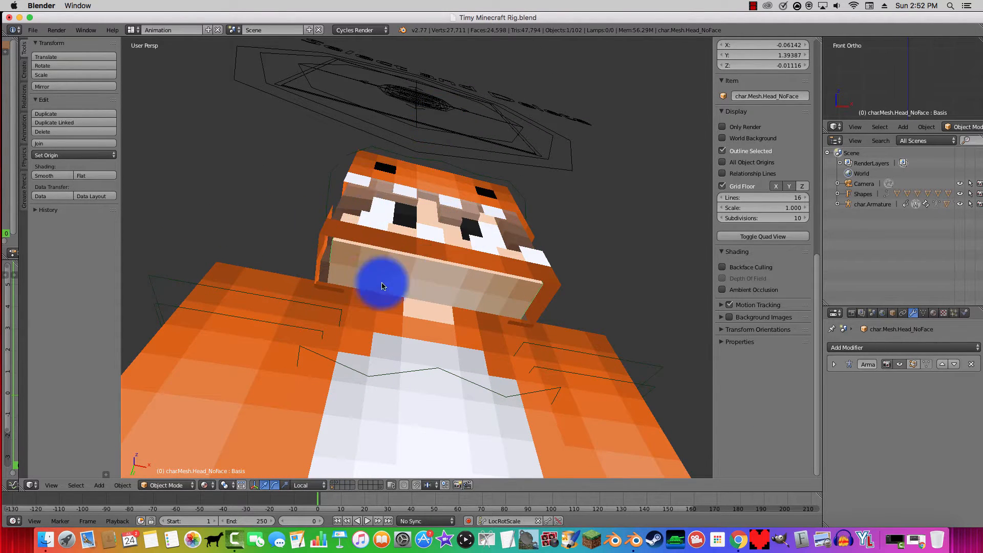
right_click(364, 200)
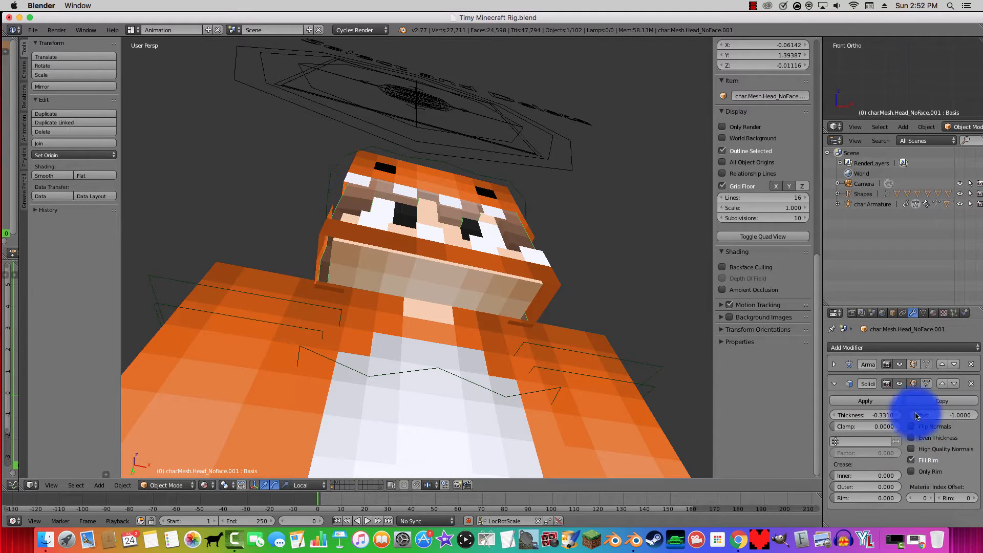
left_click(911, 461)
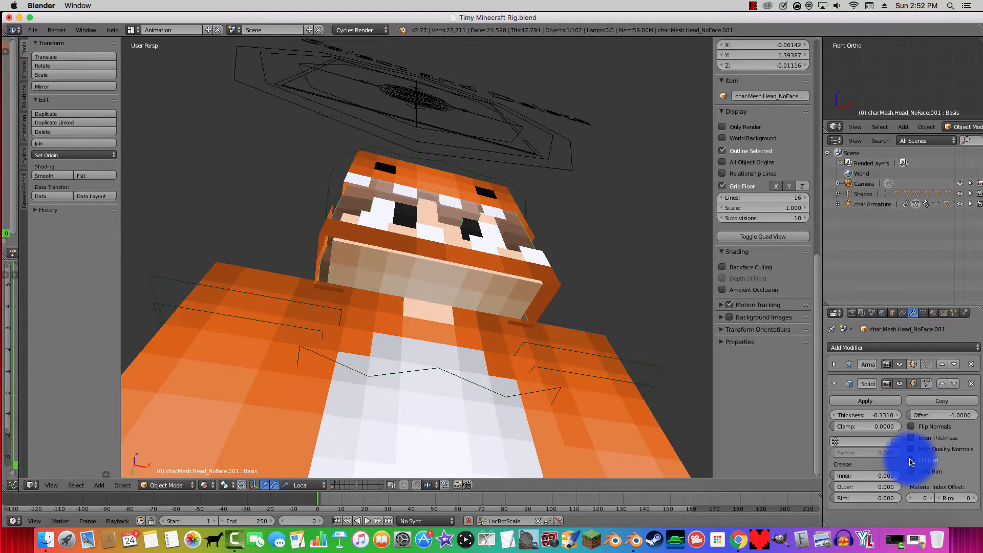
middle_click_drag(626, 307, 768, 394)
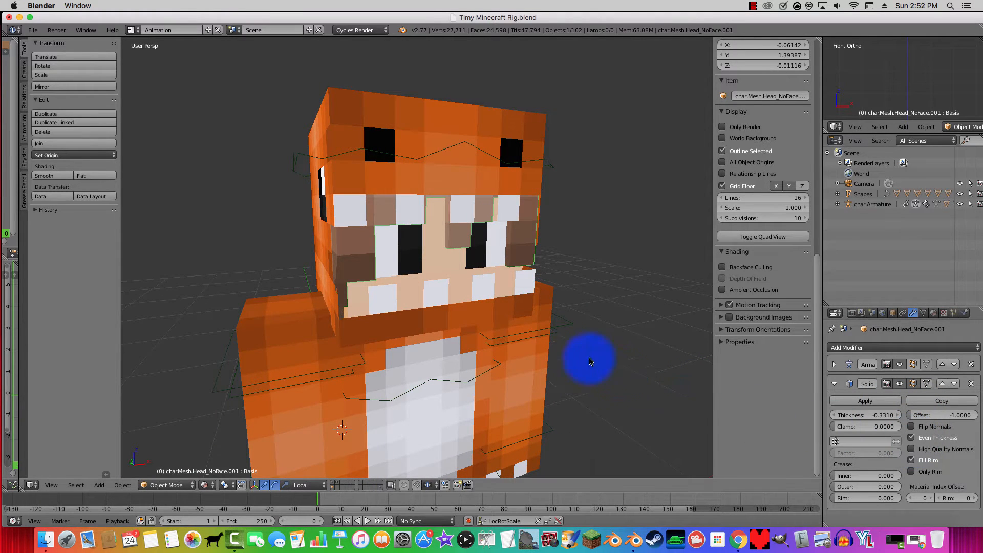
middle_click_drag(582, 358, 574, 338)
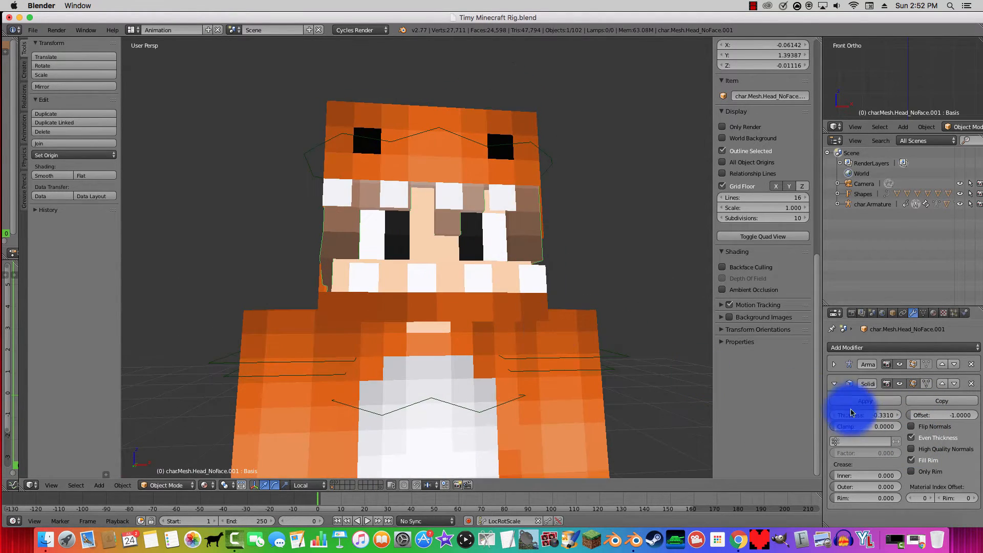
middle_click_drag(614, 379, 387, 387)
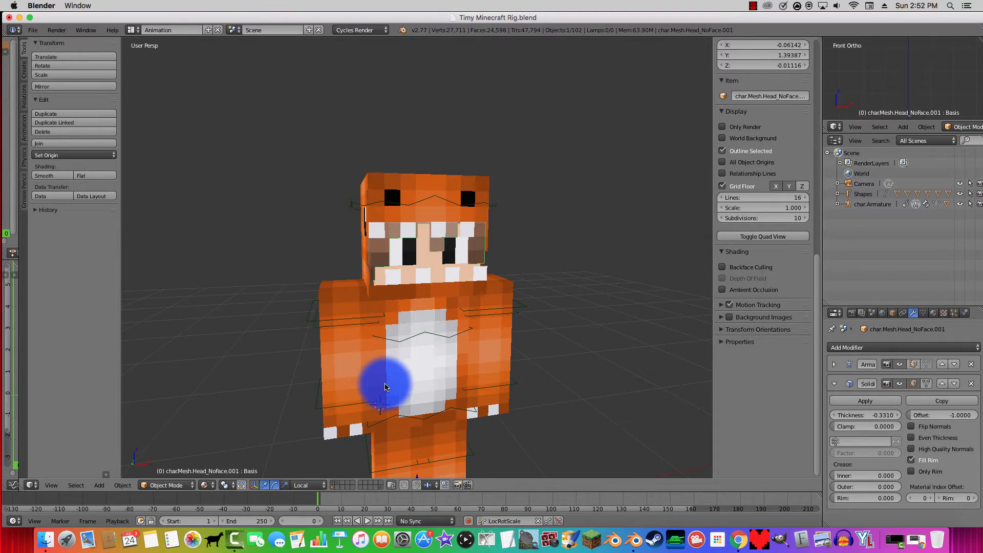
scroll(410, 242, "up", 5)
scroll(428, 234, "down", 3)
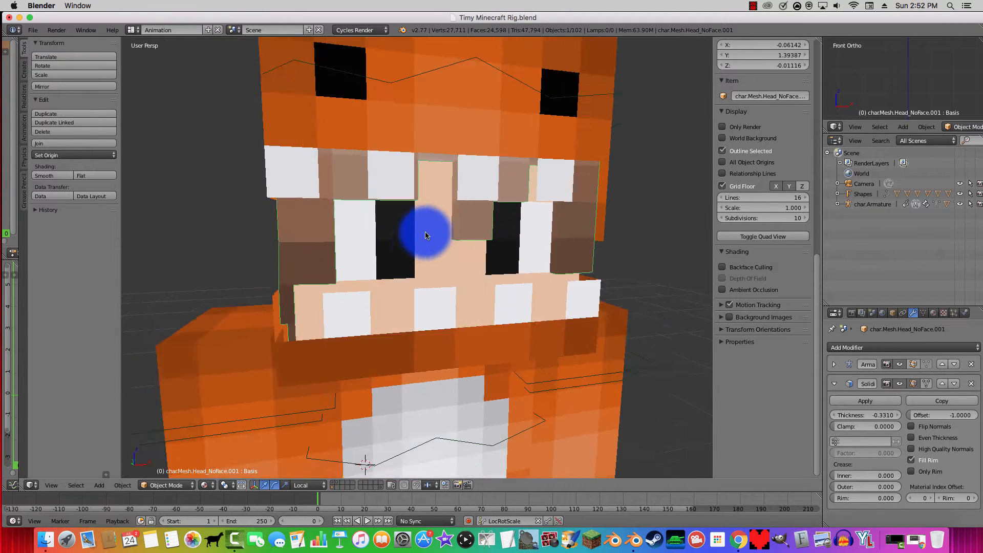
scroll(451, 235, "up", 4)
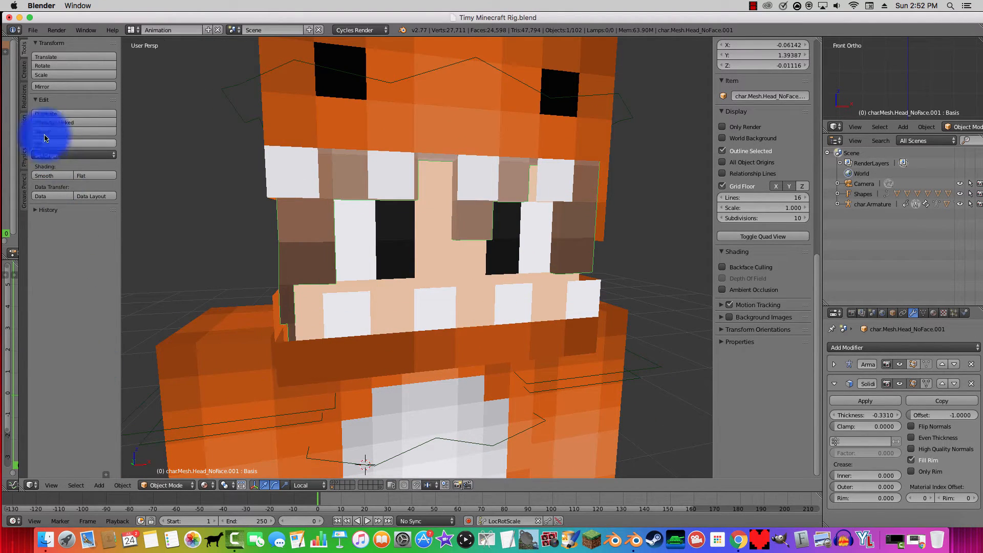
Step: Enable the rig's face from the head bone to examine its effect on the hair, and disable it again
right_click(405, 78)
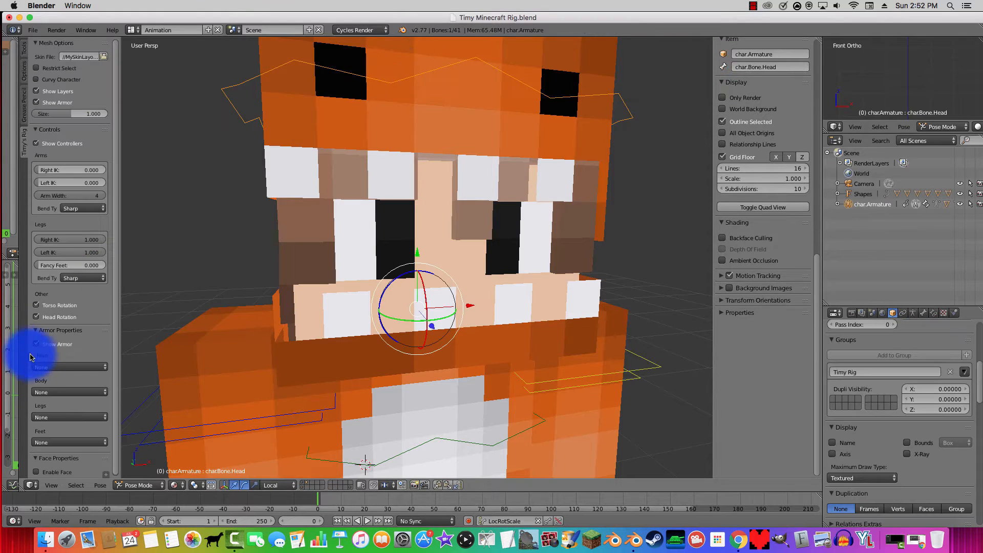
middle_click_drag(328, 295, 327, 223)
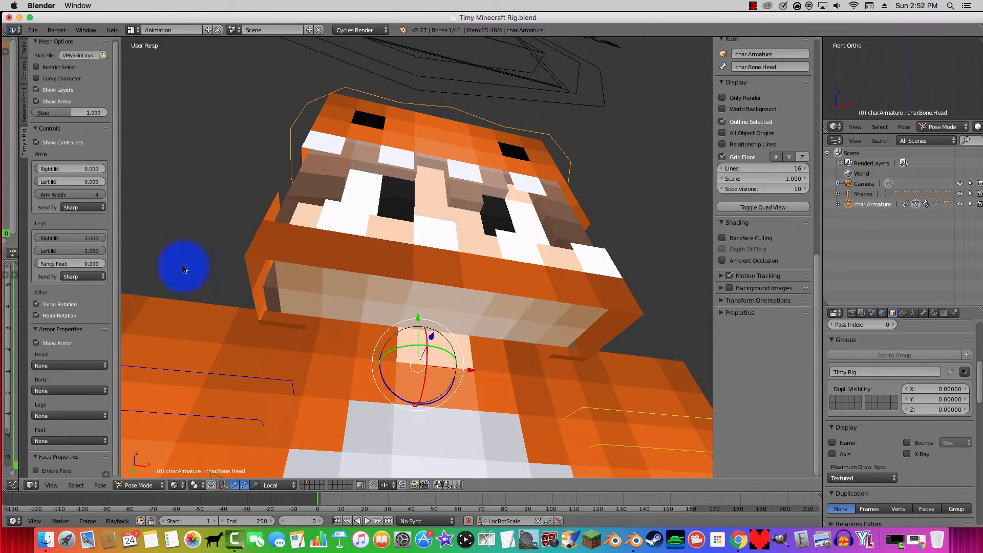
left_click(36, 471)
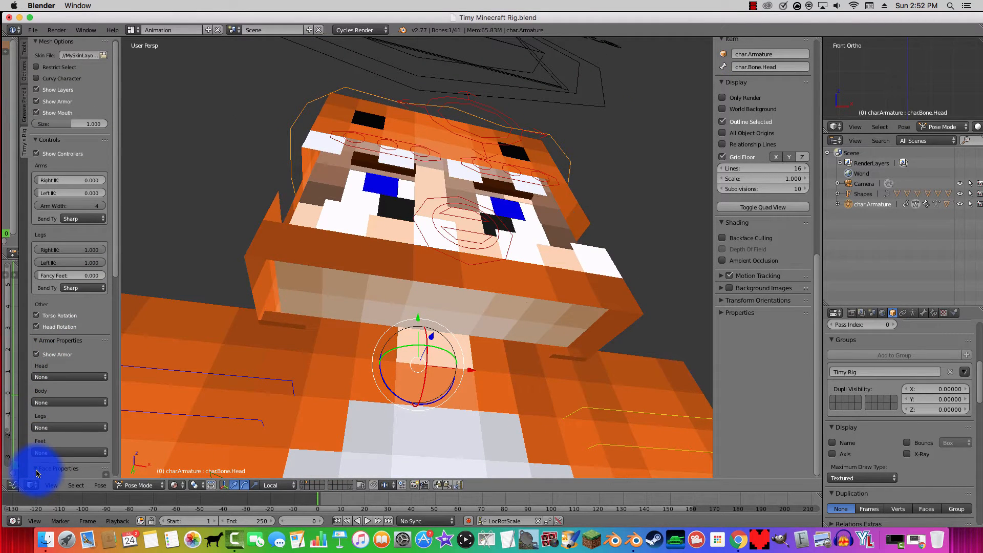
left_click(36, 469)
left_click(36, 382)
middle_click_drag(420, 354, 481, 317)
Step: Expand char.Armature in the Outliner and select the hair mesh char.Mesh.Head_NoFace.001
right_click(478, 267)
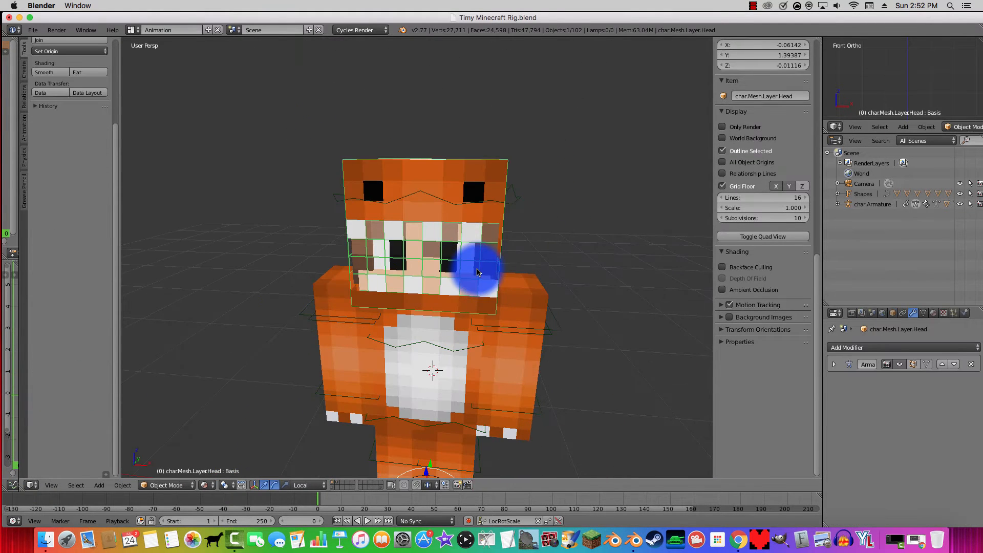
right_click(480, 264)
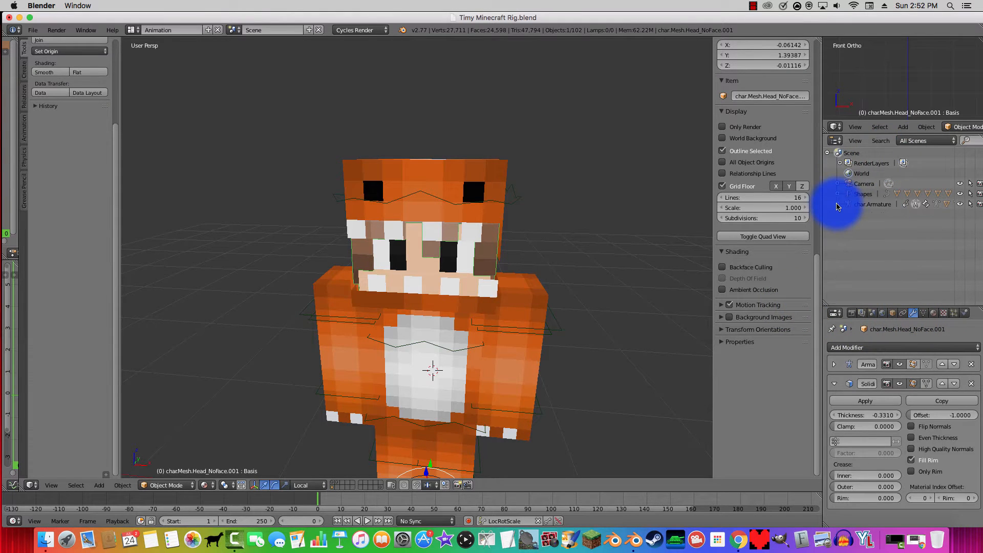
left_click(838, 204)
scroll(975, 169, "down", 2)
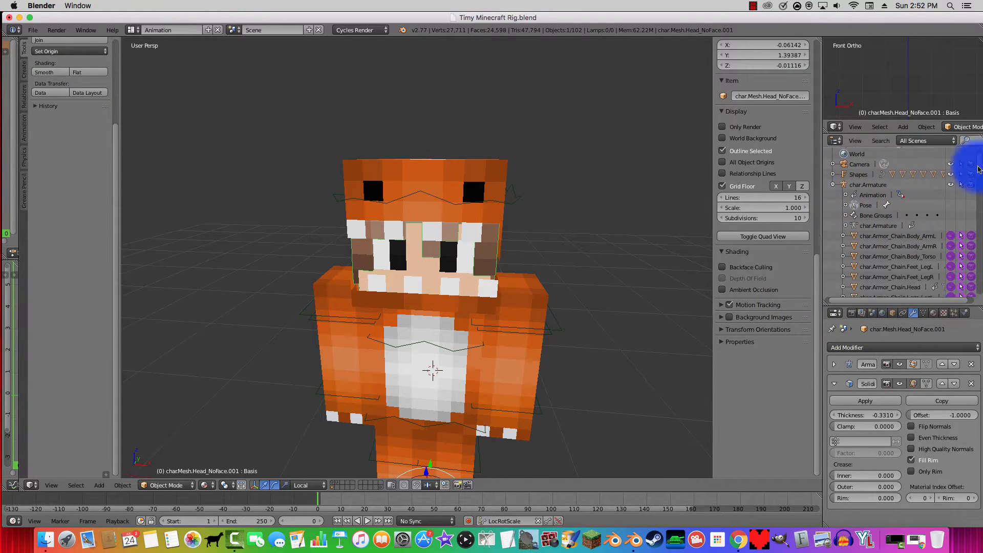
left_click_drag(978, 169, 973, 279)
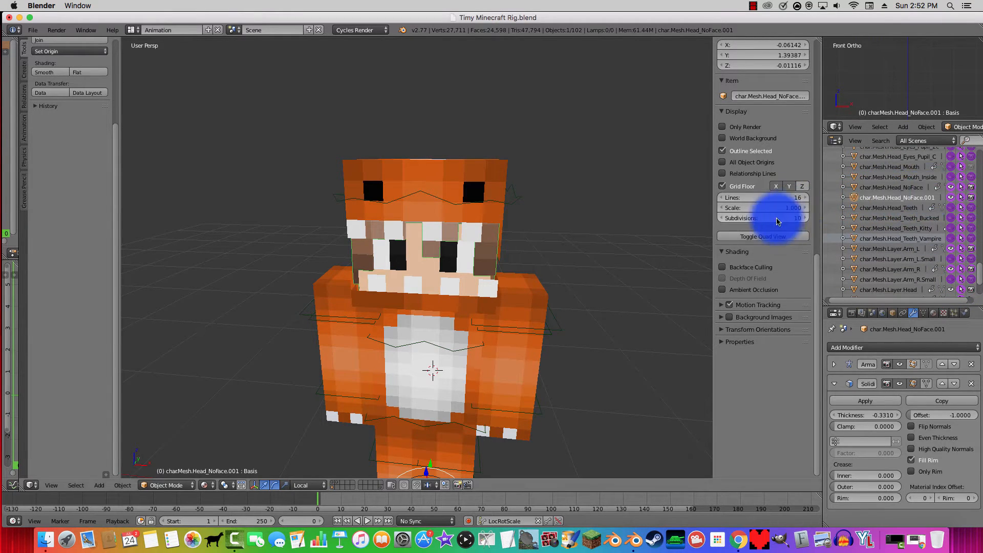
right_click(891, 208)
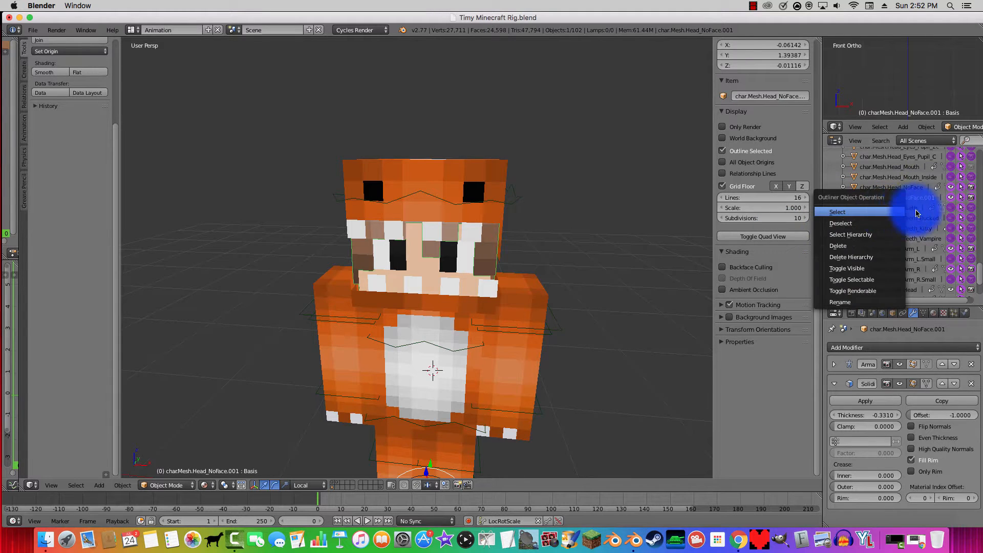
left_click(889, 211)
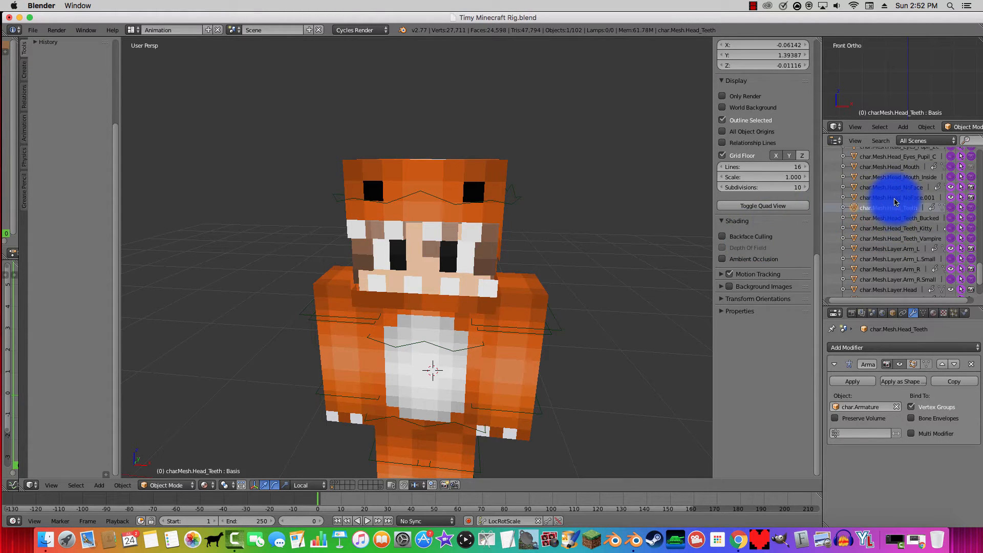
left_click(895, 198)
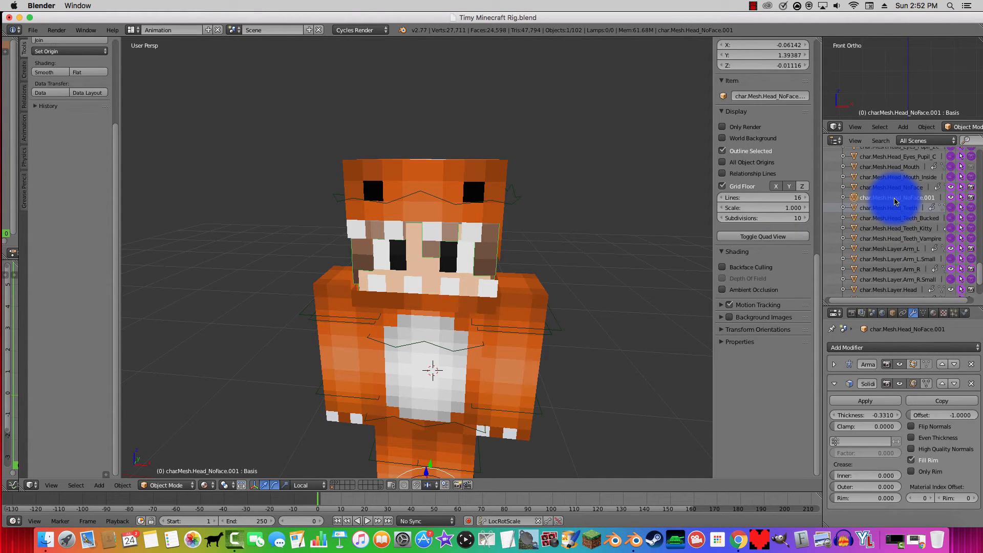
Step: Delete the drivers on the hair mesh's viewport visibility and render settings
right_click(952, 200)
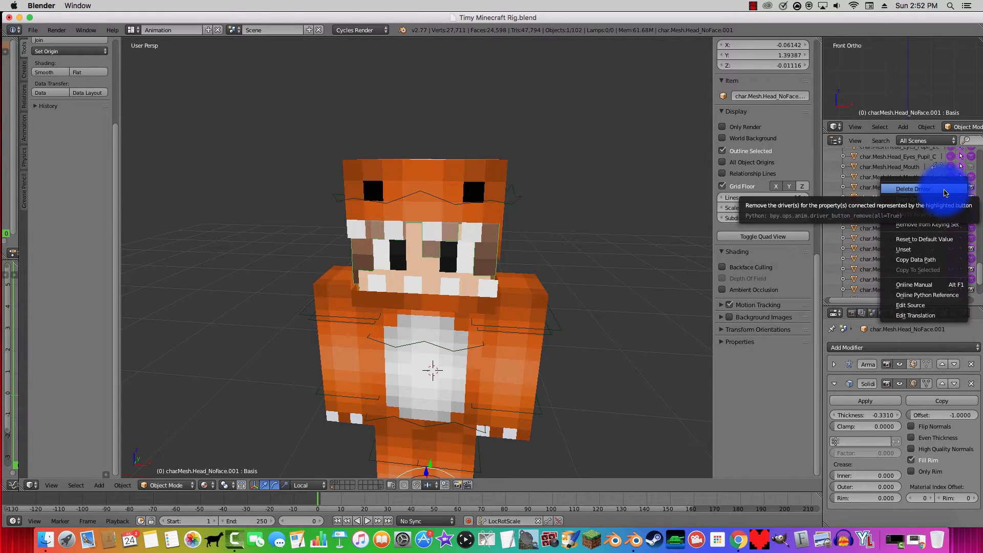
left_click(946, 191)
right_click(961, 199)
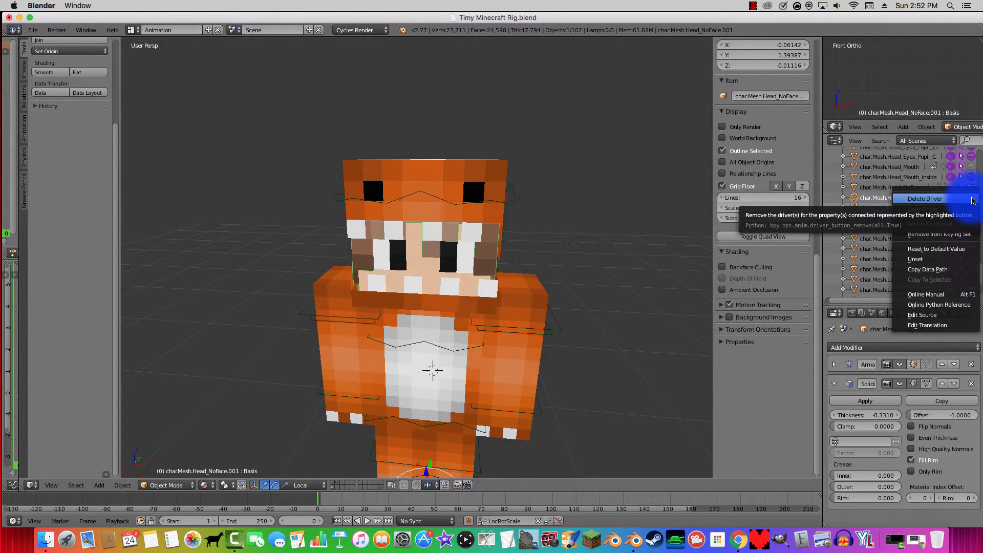
left_click(972, 200)
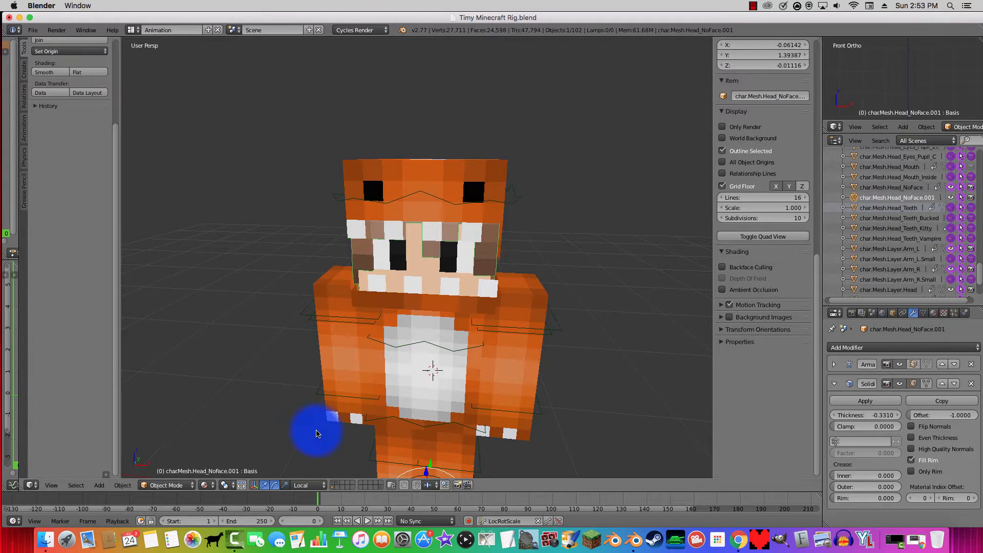
Step: Toggle the rig's face on and off from the head bone to check that the hair no longer follows it
right_click(402, 198)
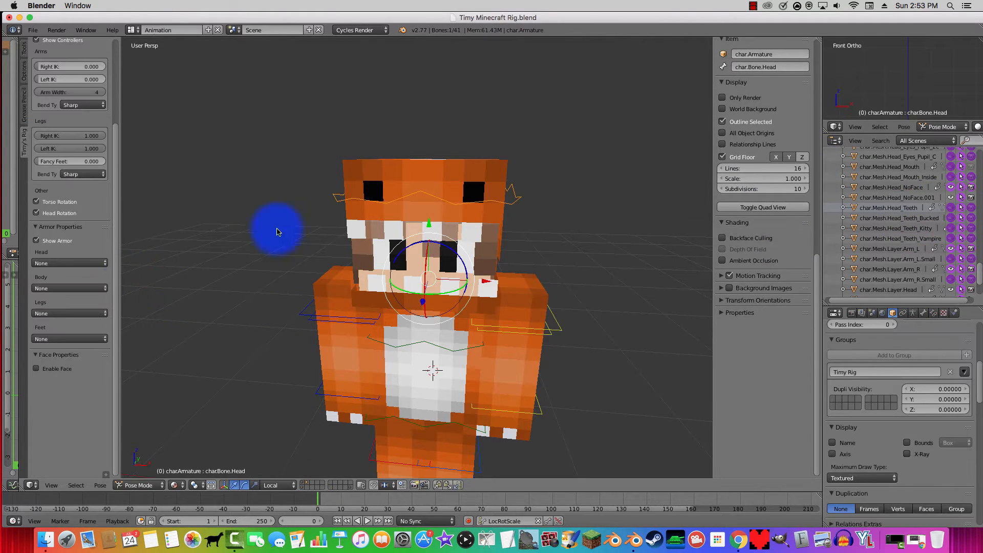
left_click(33, 367)
middle_click_drag(276, 287, 308, 333)
left_click(36, 380)
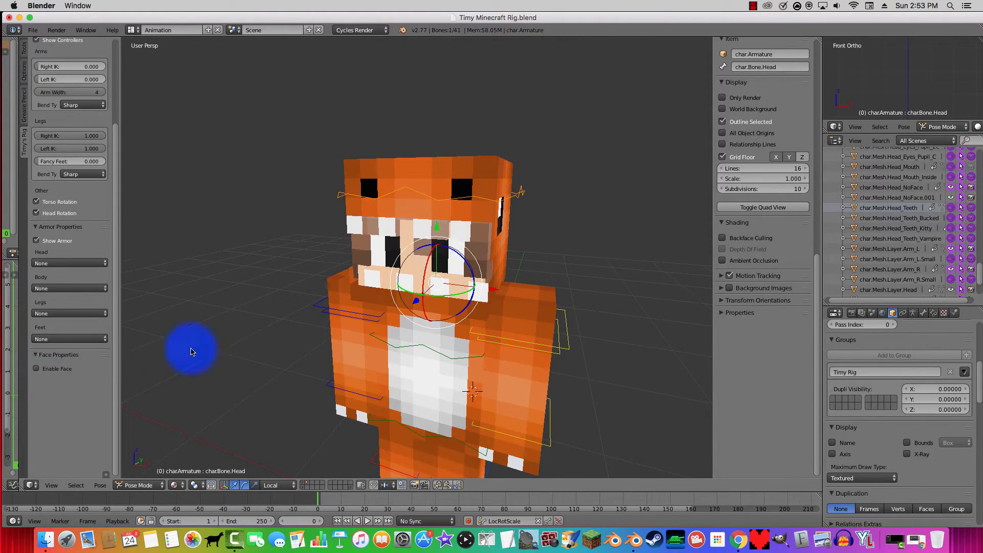
Step: Select the outer head layer mesh, isolate it in local view and enter Edit Mode
right_click(445, 171)
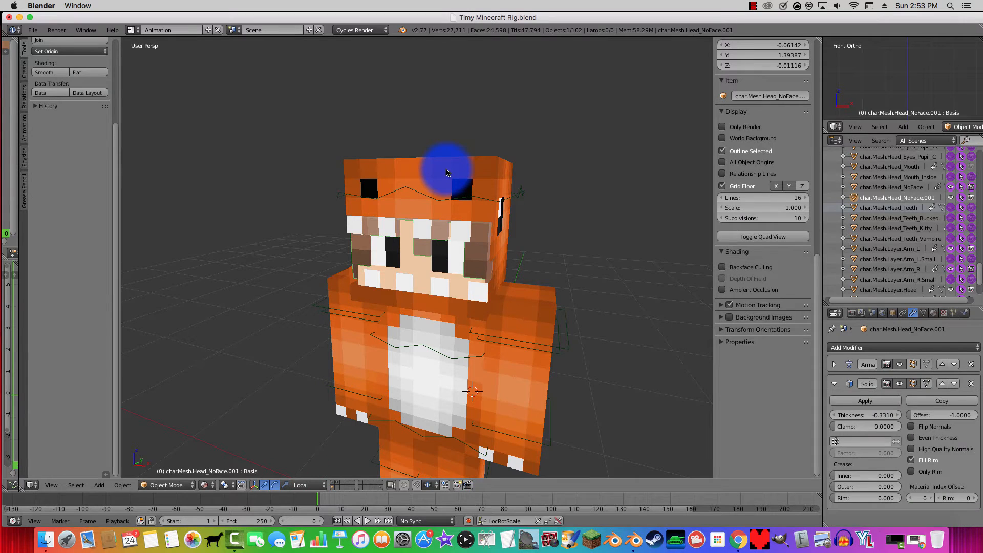
right_click(458, 187)
right_click(459, 187)
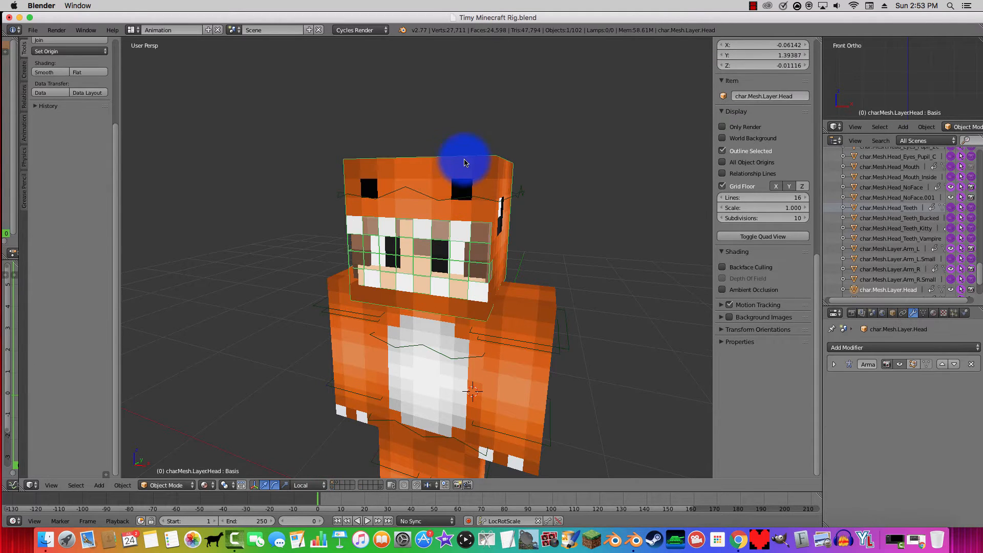
middle_click_drag(461, 186, 502, 193)
key("KP_Divide")
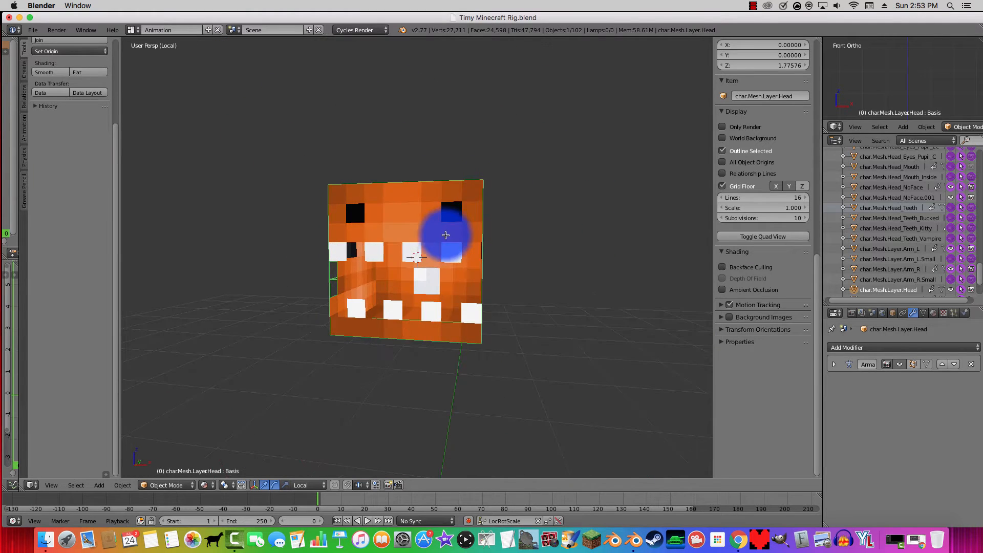
key("Tab")
Step: Select the black eye faces on the front of the head layer and separate them into their own object
right_click(452, 212)
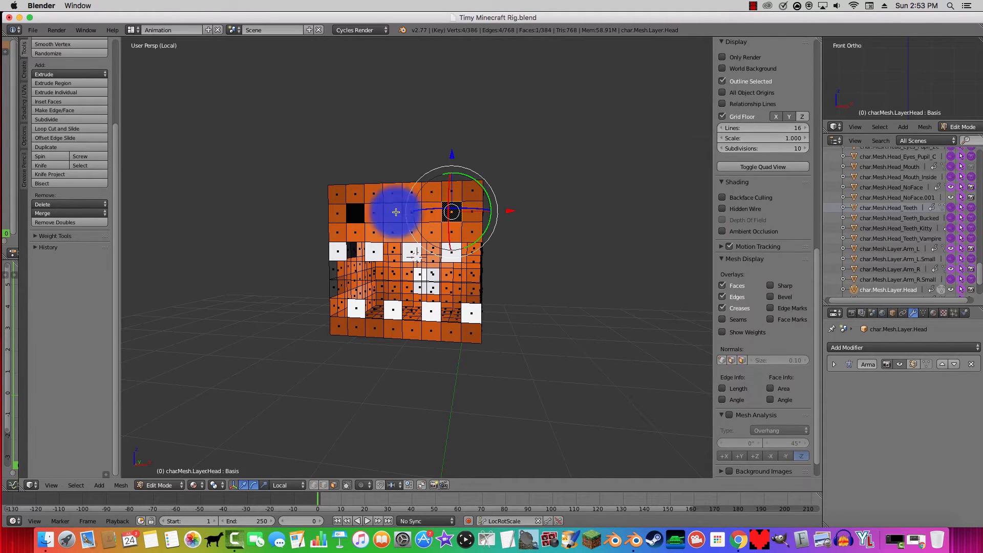
right_click(352, 214)
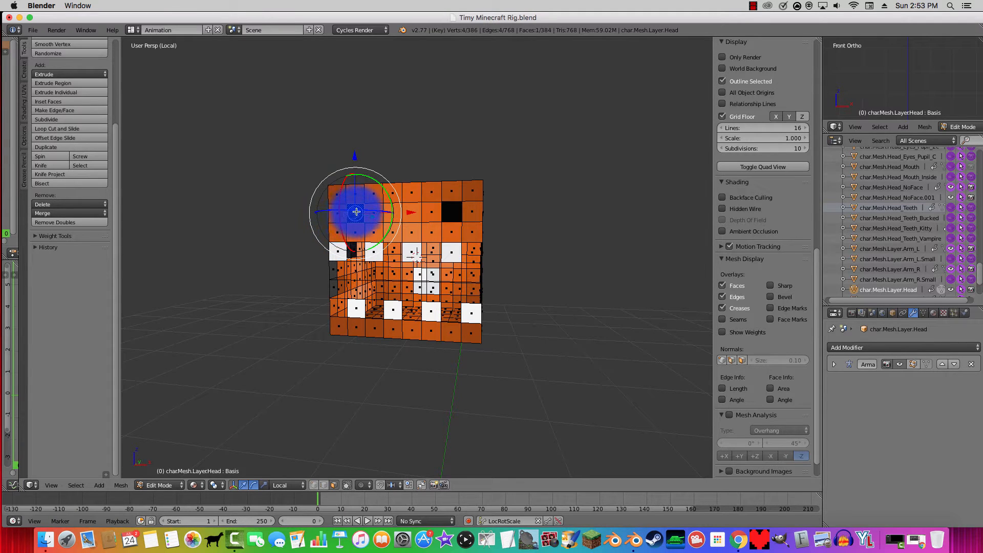
middle_click_drag(504, 233, 447, 241)
mouse_move(374, 263)
middle_mouse_down()
mouse_move(512, 270)
mouse_move(503, 279)
mouse_move(377, 261)
middle_mouse_up()
key("p")
left_click(378, 262)
scroll(487, 266, "up", 1)
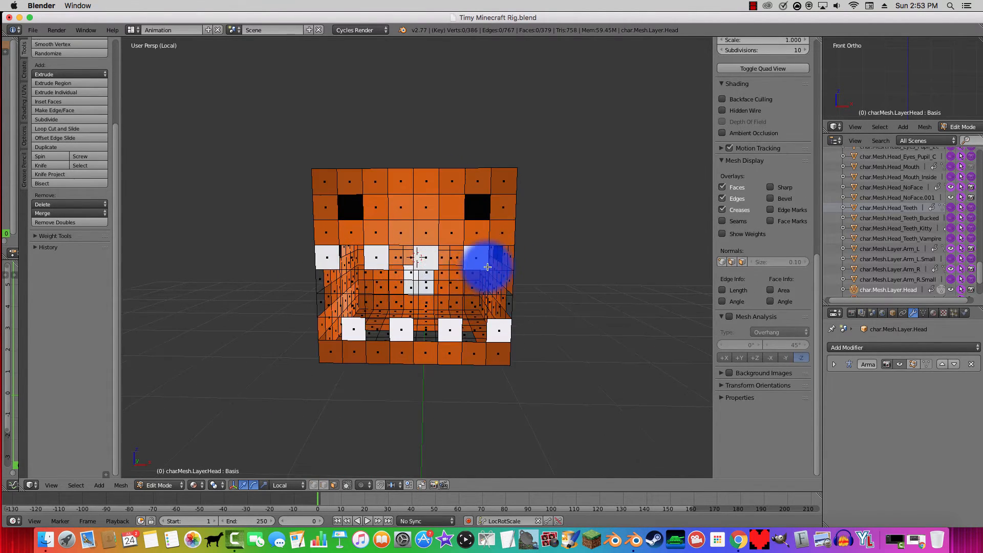
Step: Select the black and white marking faces on both sides of the head layer and separate them into their own object
middle_click_drag(487, 267, 416, 256)
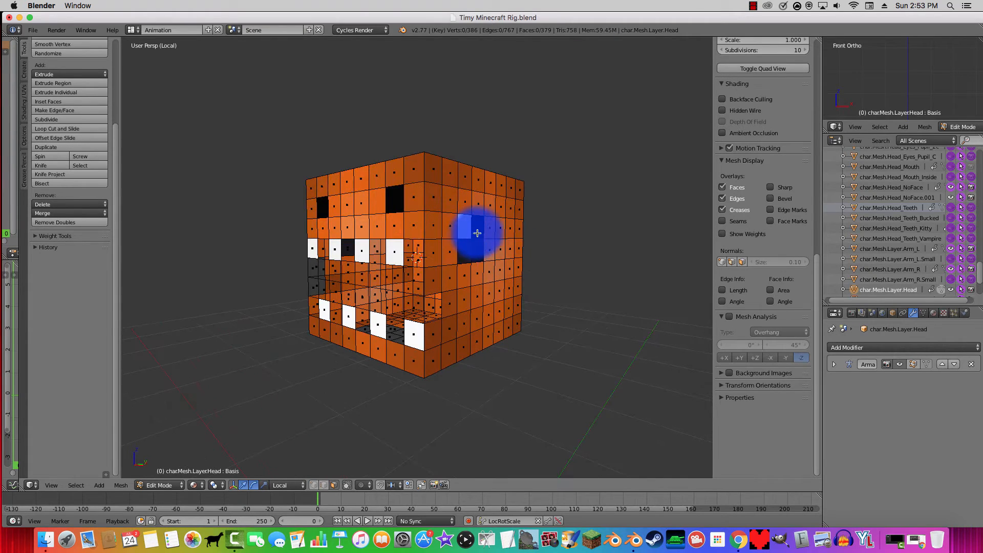
middle_click_drag(477, 233, 443, 238)
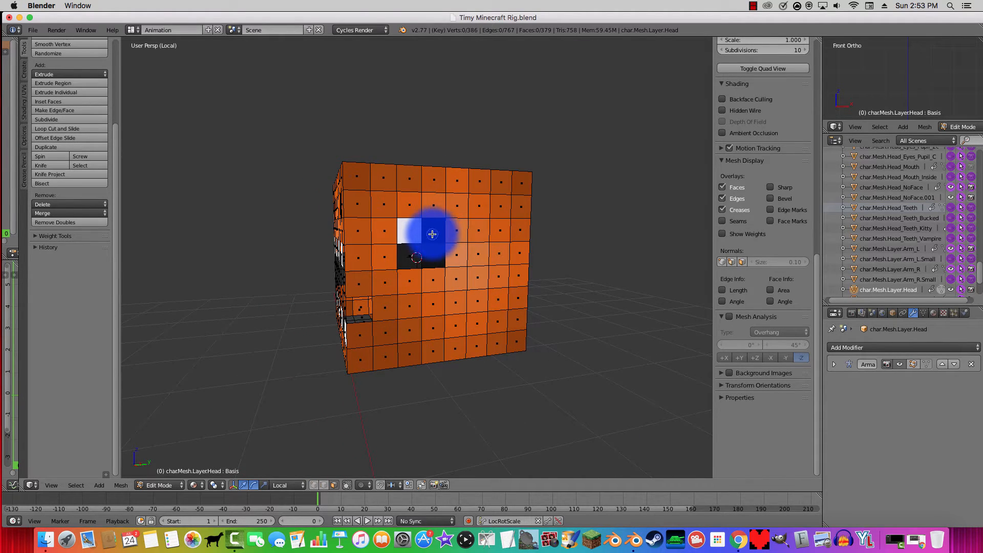
right_click(432, 234)
right_click(429, 254, "shift")
middle_click_drag(380, 260, 433, 247)
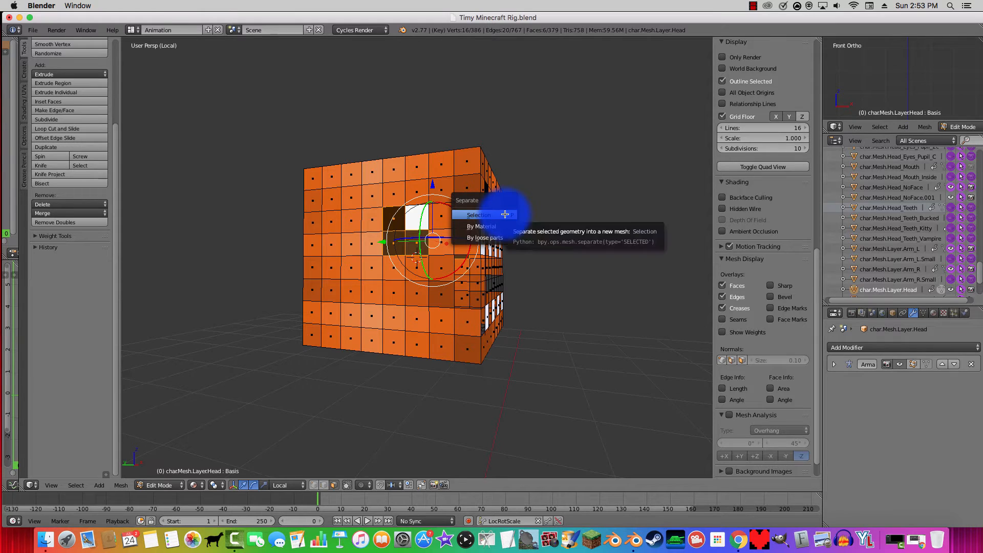
left_click(505, 214)
Step: Select the faces of the white square patches on the back and top of the head layer
middle_click_drag(505, 213, 389, 364)
key("l")
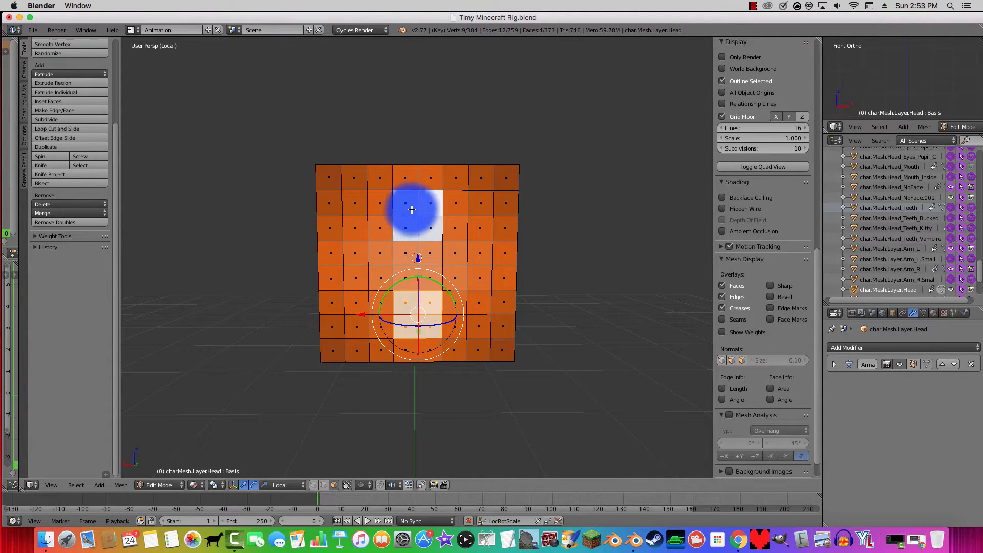
middle_click_drag(415, 216, 411, 313)
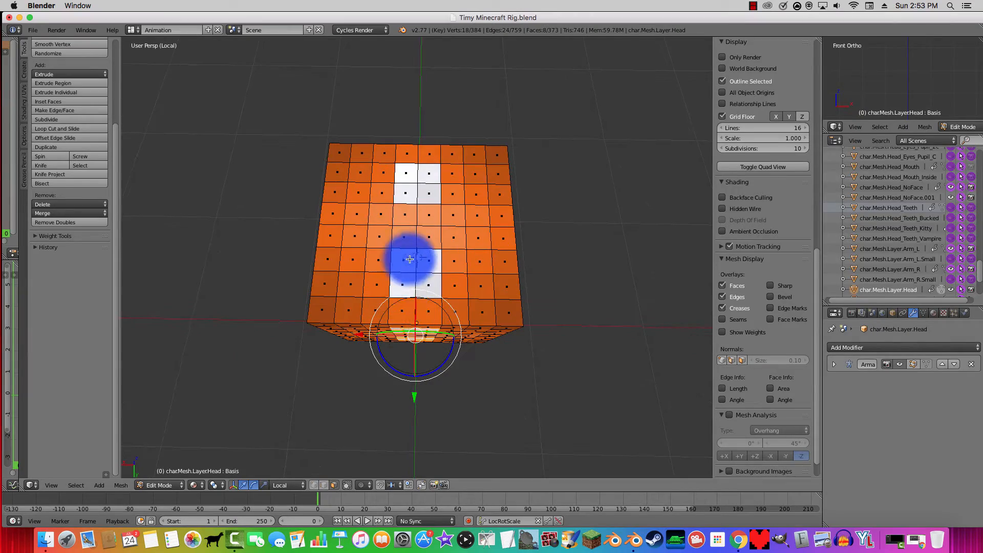
middle_click_drag(422, 197, 646, 191)
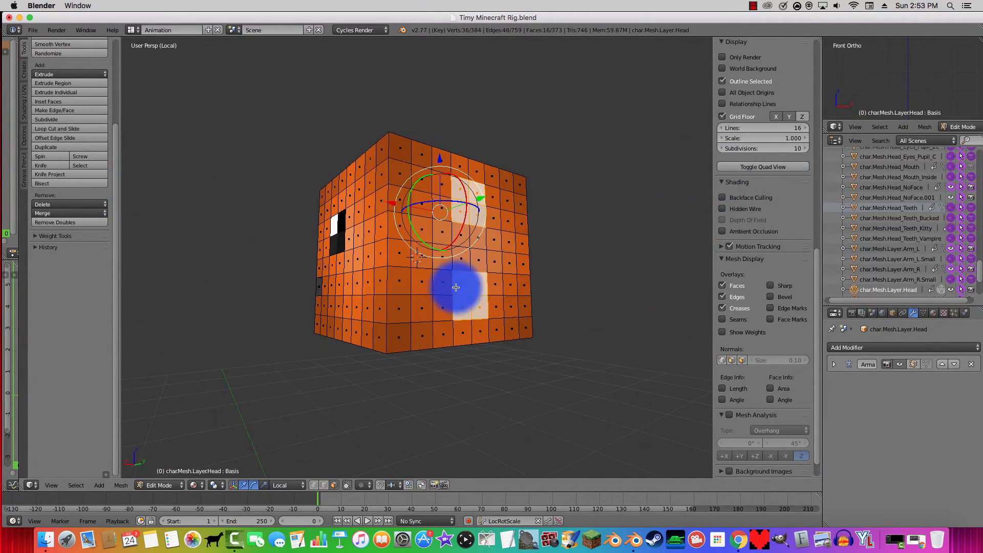
Step: Separate the white square patches into their own object, return to the full character in Object Mode and select the eye piece
key("a")
middle_click_drag(457, 287, 671, 302)
key("Tab")
key("KP_Divide")
right_click(432, 177)
right_click(432, 177)
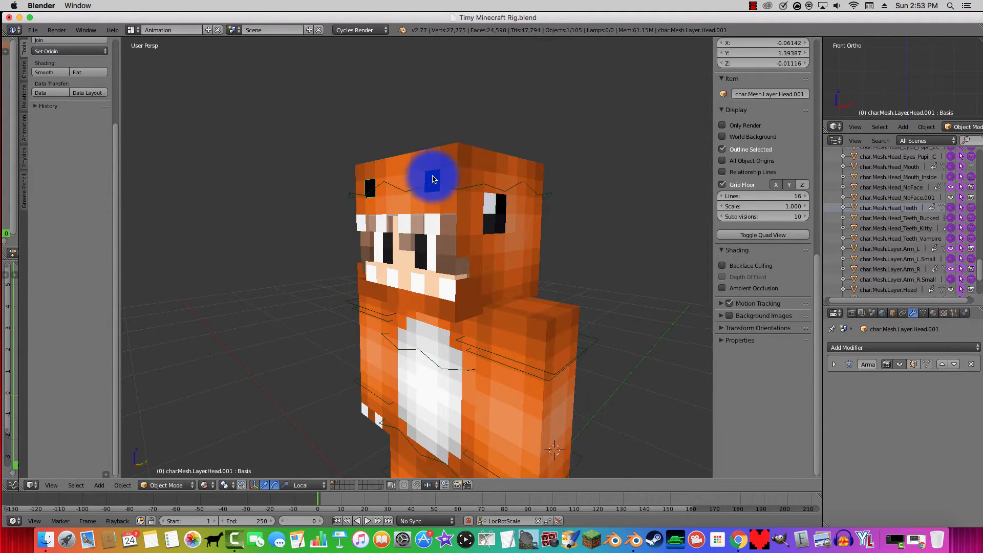
Step: Isolate the separated eye piece and inspect which faces it contains in Edit Mode
middle_click_drag(432, 176, 465, 266)
key("KP_Divide")
key("Tab")
right_click(483, 236)
key("a")
key("KP_Divide")
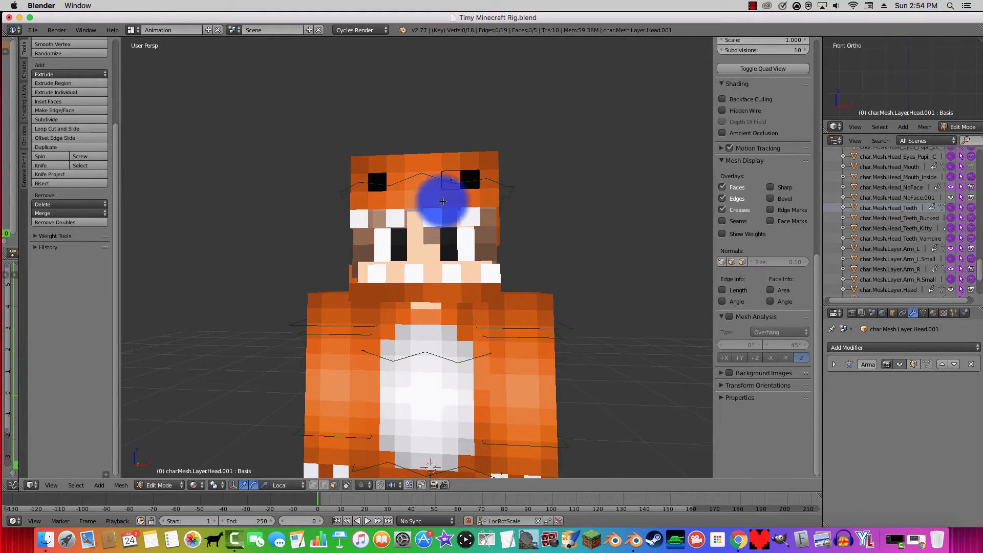
Step: Undo the earlier face separations on the head layer
key("Tab")
right_click(528, 250)
right_click(528, 251)
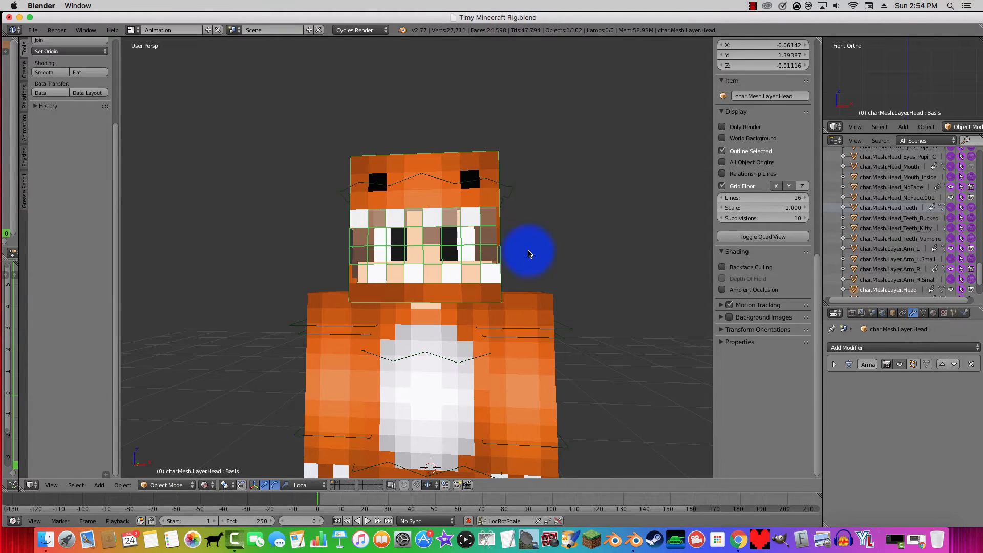
Step: Select the outer head layer mesh, isolate it in local view and enter Edit Mode
right_click(459, 217)
right_click(468, 169)
key("KP_Divide")
key("Tab")
Step: Select both black eye faces on the front plus one black marking face on each side, and separate them into their own object
right_click(482, 192)
right_click(323, 195, "shift")
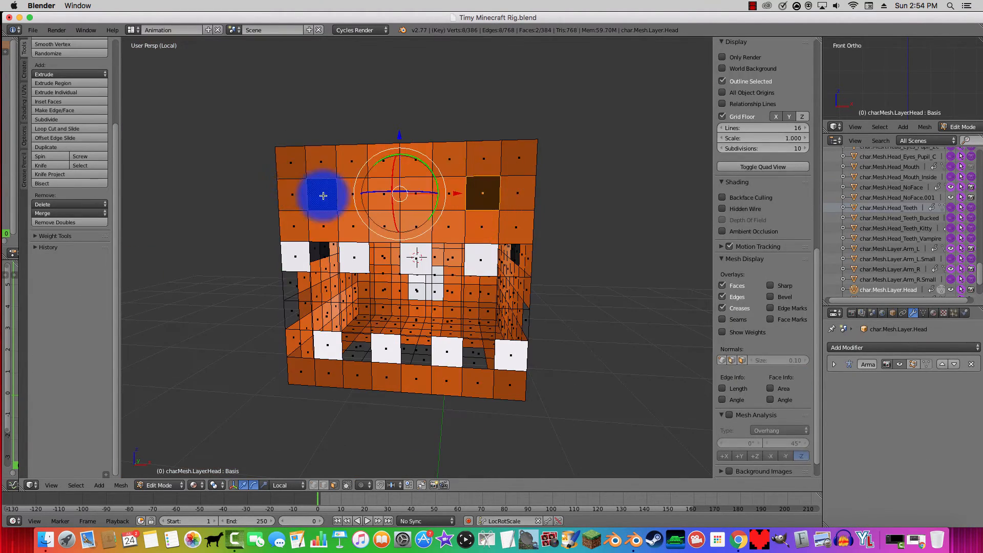
middle_click_drag(322, 195, 236, 205)
right_click(395, 246, "shift")
middle_click_drag(394, 246, 558, 248)
right_click(471, 246, "shift")
middle_click_drag(472, 247, 402, 294)
key("x")
left_click(397, 241)
Step: Select all faces of the white square patches on the head layer's top and back, and separate them into their own object
right_click(415, 235)
right_click(446, 231, "shift")
right_click(439, 211, "shift")
right_click(409, 214, "shift")
right_click(403, 178, "shift")
right_click(398, 159, "shift")
right_click(394, 145, "shift")
right_click(419, 143, "shift")
right_click(424, 157, "shift")
right_click(427, 172, "shift")
middle_click_drag(427, 172, 405, 225)
right_click(382, 280, "shift")
right_click(402, 276, "shift")
right_click(432, 275, "shift")
right_click(366, 223, "shift")
middle_click_drag(373, 354, 266, 355)
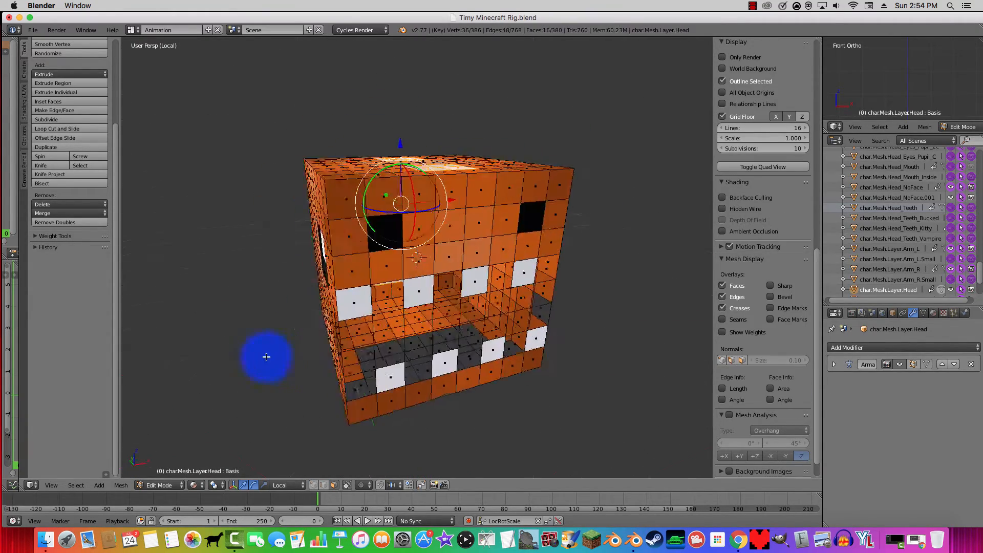
key("p")
left_click(318, 257)
Step: Select the remaining black and white marking faces on both sides of the head layer and separate them into their own object
middle_click_drag(318, 257, 268, 287)
right_click(413, 262)
right_click(417, 234, "shift")
right_click(446, 267, "shift")
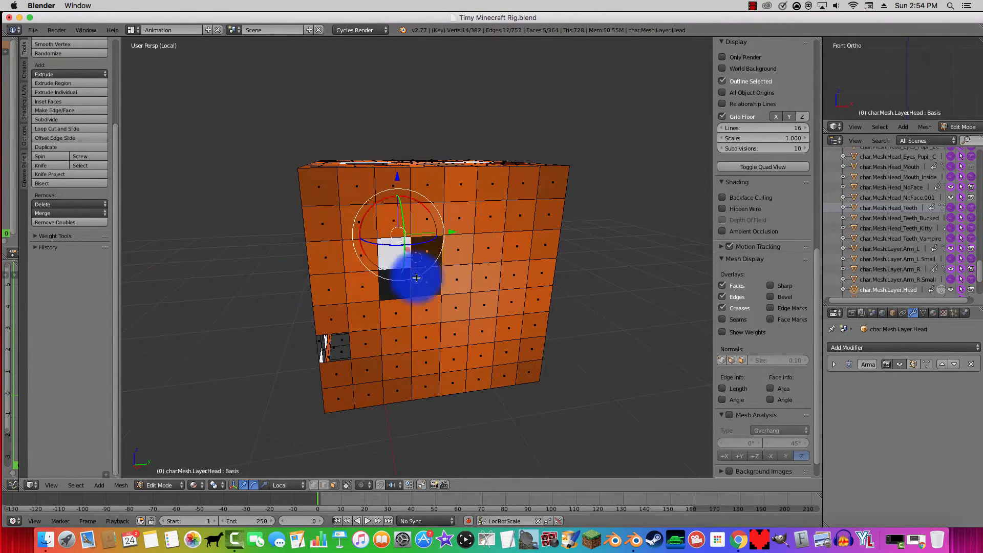
key("p")
left_click(427, 240)
Step: Select the upper and lower white teeth faces, separate them into their own object and return to the full character in Object Mode
middle_click_drag(427, 240, 558, 232)
right_click(353, 246)
right_click(420, 246, "shift")
right_click(476, 247, "shift")
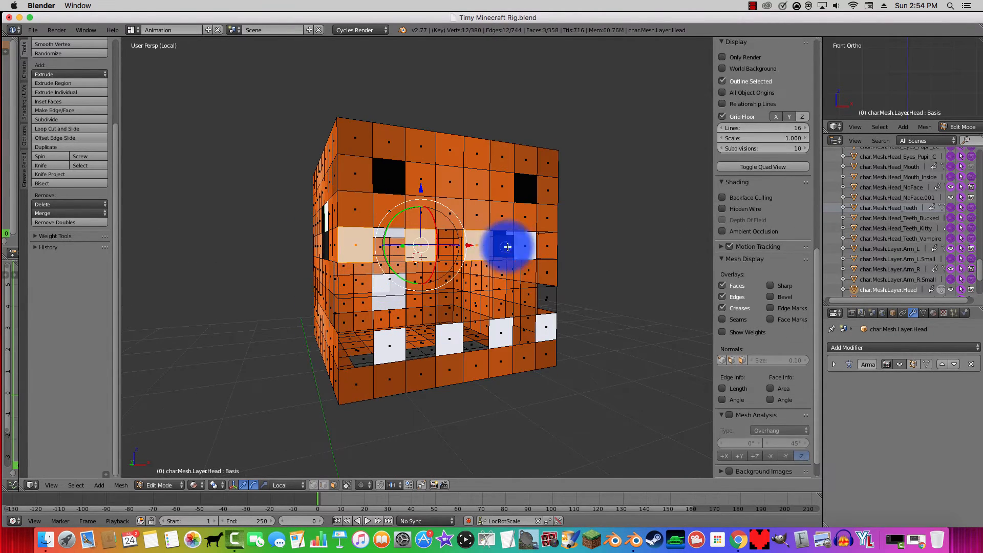
middle_click_drag(403, 341, 544, 355)
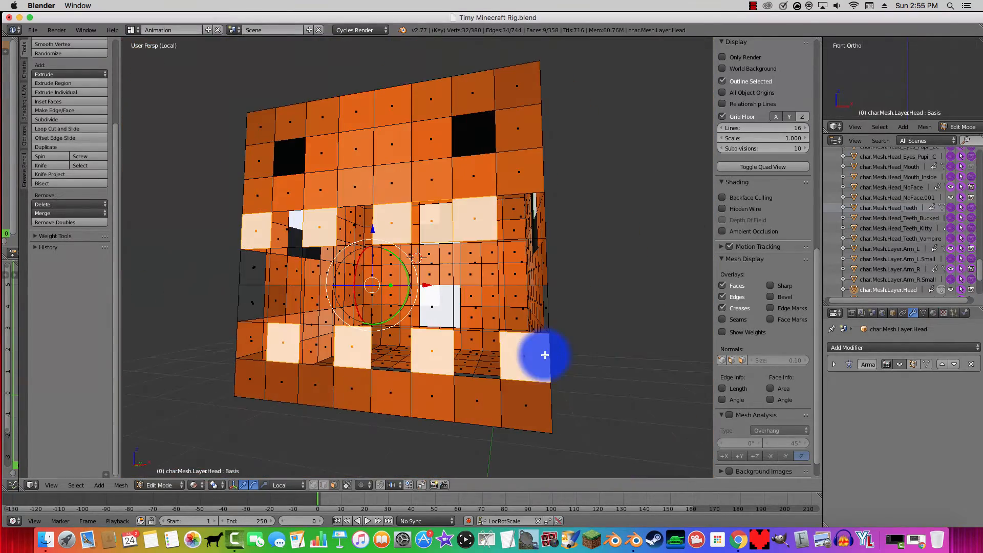
middle_click_drag(402, 367, 385, 391)
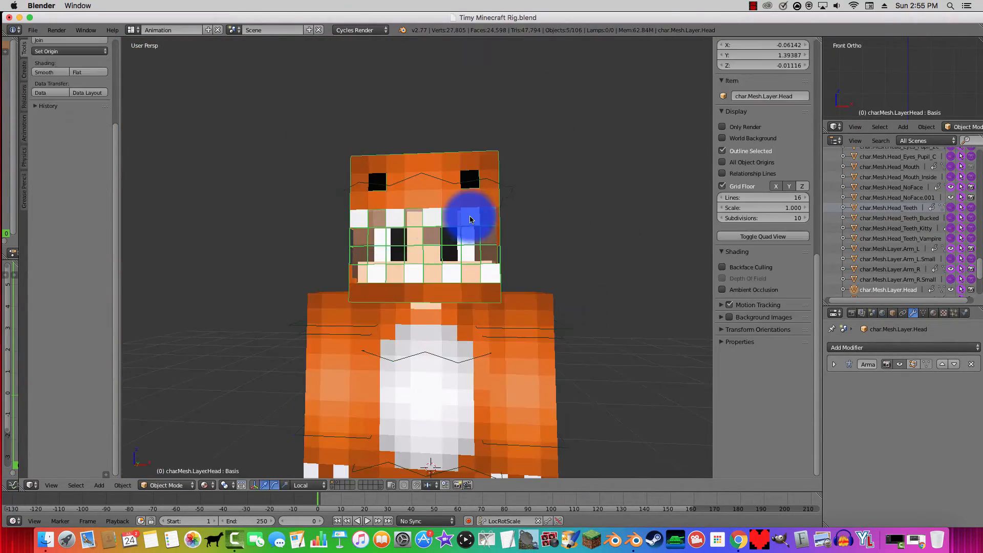
Step: Add a Solidify modifier to the teeth piece with a thickness of -0.2260
scroll(469, 218, "up", 5)
right_click(451, 189)
left_click(913, 313)
left_click(952, 348)
left_click(773, 304)
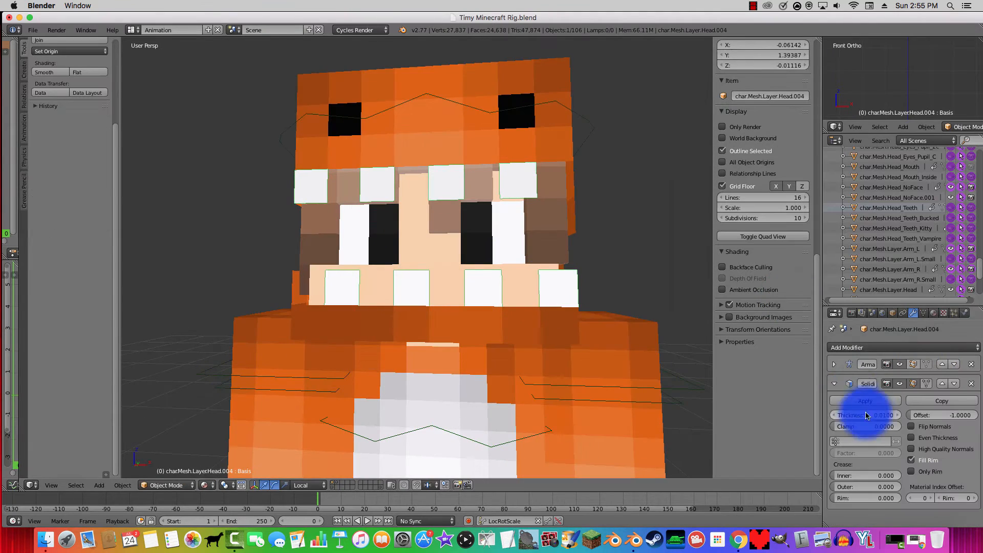
left_click_drag(866, 415, 858, 416)
middle_click_drag(512, 307, 671, 312)
scroll(614, 323, "down", 8)
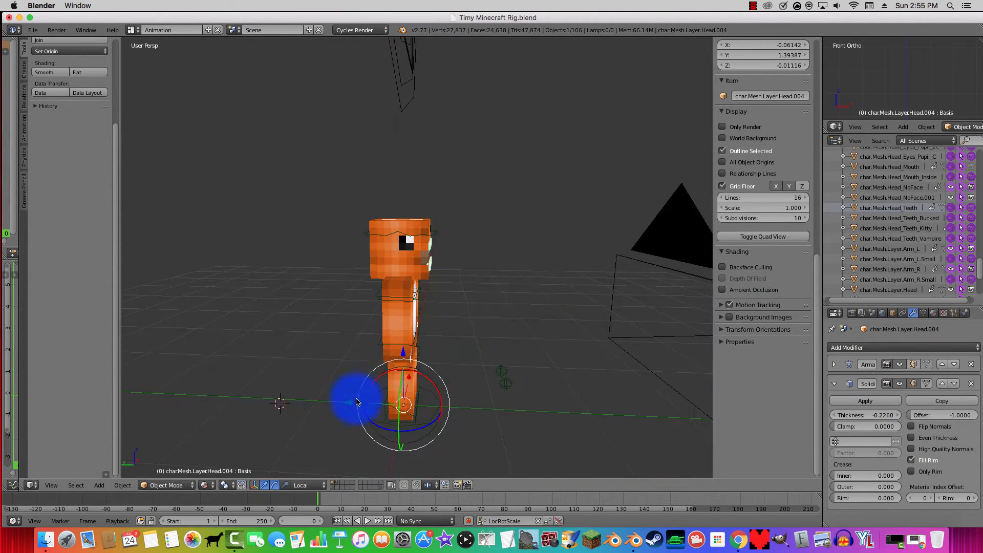
middle_click_drag(357, 401, 436, 364)
scroll(353, 304, "up", 4)
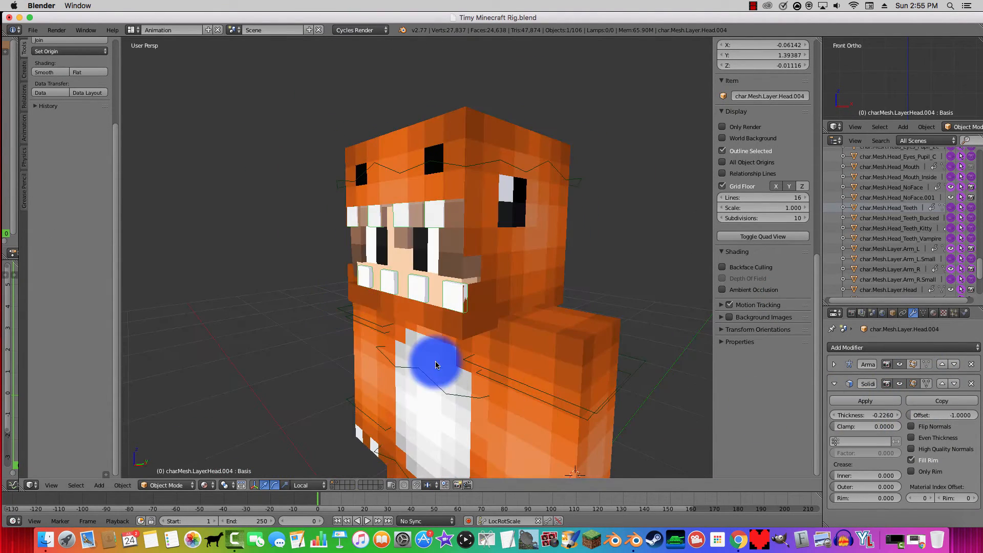
Step: Add a Solidify modifier to the black eye piece and adjust its thickness so the eyes stand out from the head
right_click(433, 178)
left_click(840, 349)
left_click(788, 306)
left_click_drag(864, 416, 843, 416)
Step: Thicken the side markings outward with a Solidify modifier, removing the mistakenly added Subdivision Surface modifier
right_click(457, 215)
left_click(850, 348)
left_click(834, 329)
left_click(851, 348)
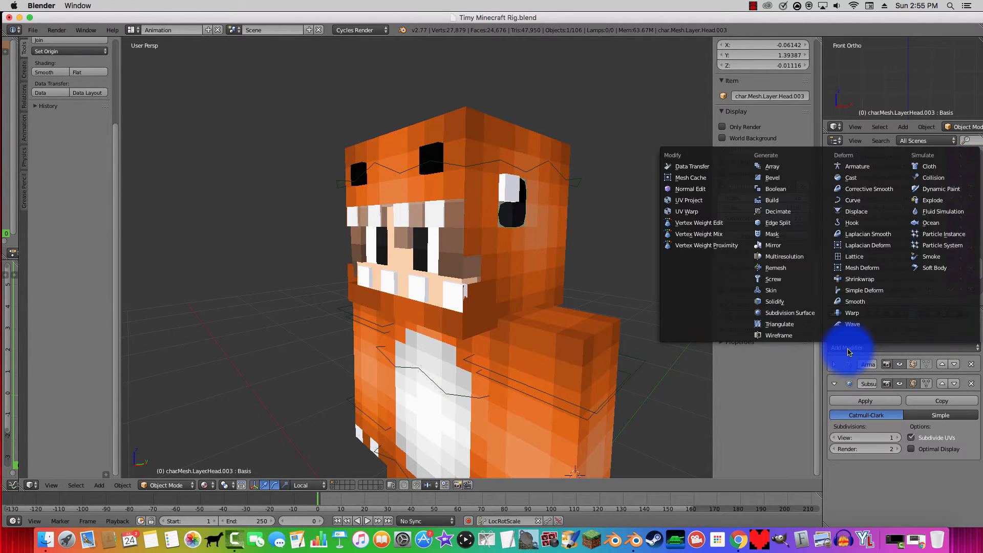
left_click(972, 383)
left_click(854, 347)
left_click(789, 305)
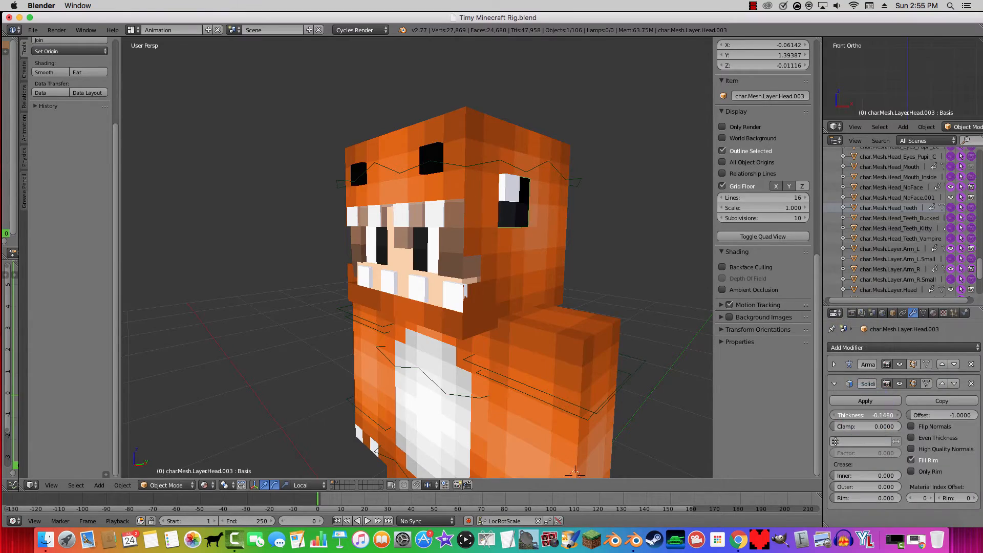
left_click_drag(865, 415, 854, 415)
Step: Add a Solidify modifier to the white patches on the head's top and back and thicken them outward
middle_click_drag(493, 276, 447, 349)
right_click(429, 176)
right_click(428, 175)
left_click(850, 347)
left_click(781, 307)
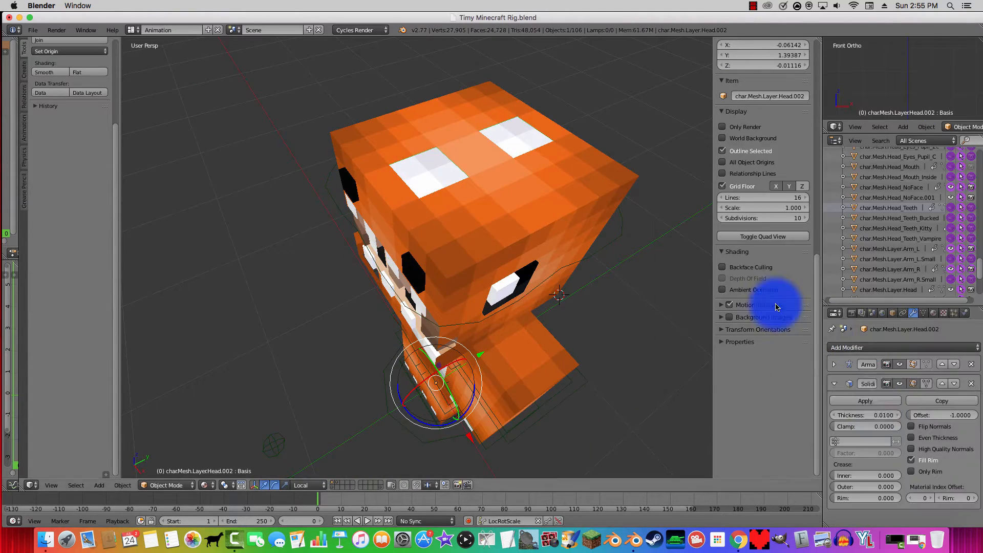
middle_click_drag(597, 294, 417, 298)
scroll(416, 299, "down", 6)
scroll(416, 297, "up", 6)
Step: Isolate the torso mesh, enter Edit Mode and select the faces of the white square patches on its back
right_click(408, 288)
key("KP_Divide")
key("Tab")
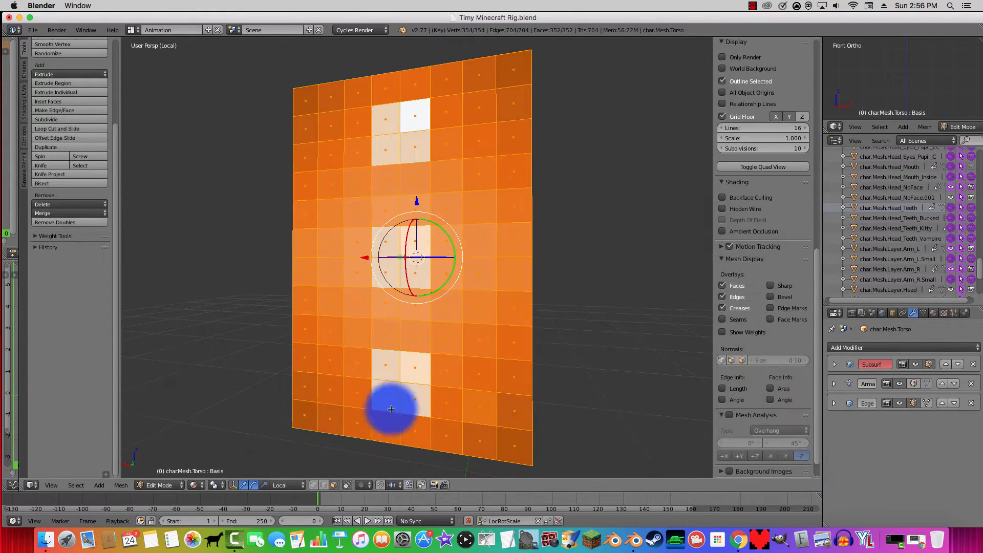
right_click(392, 409)
right_click(392, 375, "shift")
right_click(408, 374, "shift")
right_click(403, 384, "shift")
left_click(395, 256)
left_click(400, 134)
key("Escape")
Step: Add the white belly faces to the selection with Circle Select, separate everything into its own object and leave local view
middle_click_drag(485, 194, 401, 228)
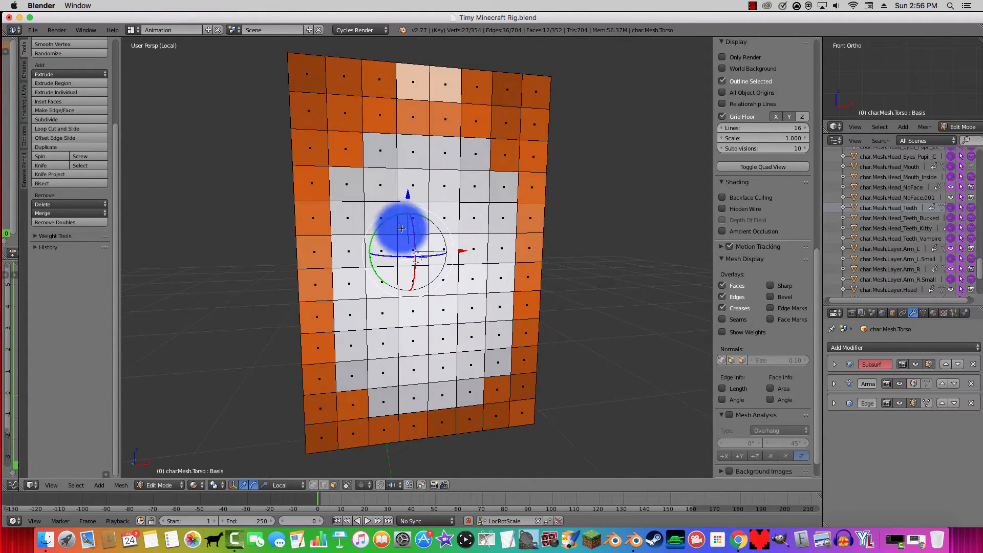
key("c")
mouse_move(390, 164)
left_mouse_down()
mouse_move(479, 220)
mouse_move(396, 382)
mouse_move(382, 213)
mouse_move(460, 267)
left_mouse_up()
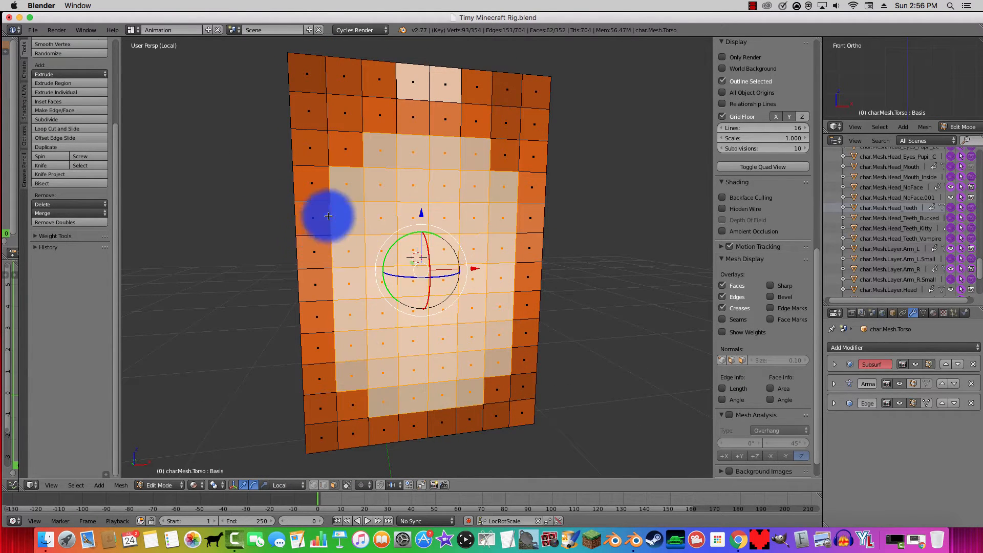
key("Escape")
key("x")
left_click(329, 217)
mouse_move(333, 221)
middle_mouse_down()
mouse_move(229, 256)
mouse_move(173, 252)
middle_mouse_up()
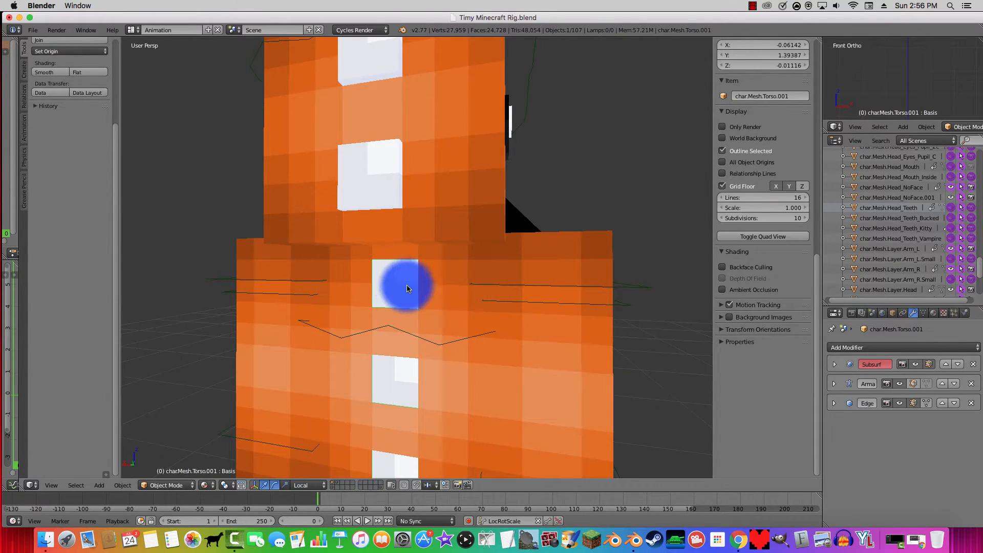
Step: Add a Solidify modifier to the separated belly and back patches with a thickness of -0.5630
left_click(899, 347)
left_click(791, 314)
left_click_drag(864, 454, 836, 454)
middle_click_drag(451, 335, 287, 353)
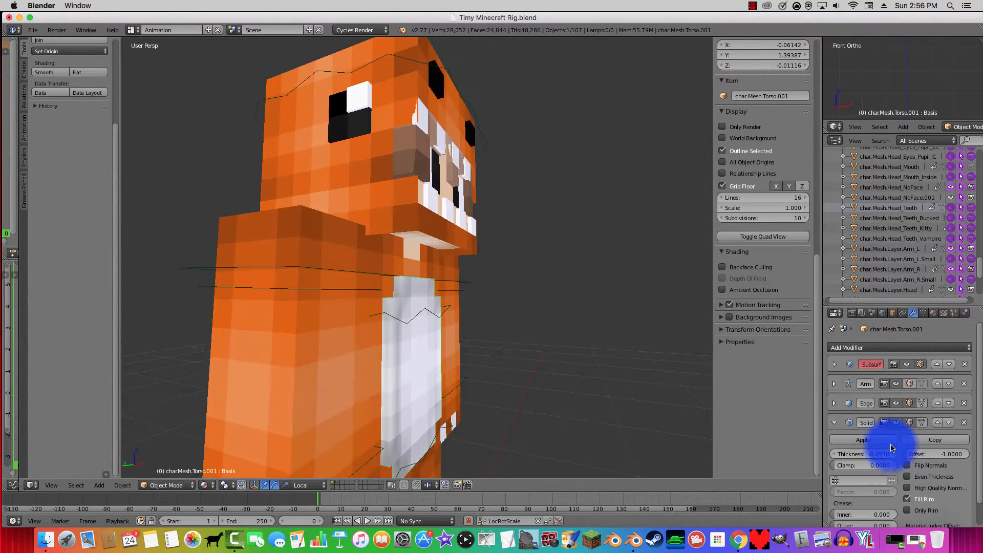
middle_click_drag(557, 385, 389, 312)
scroll(406, 366, "down", 6)
scroll(481, 304, "up", 3)
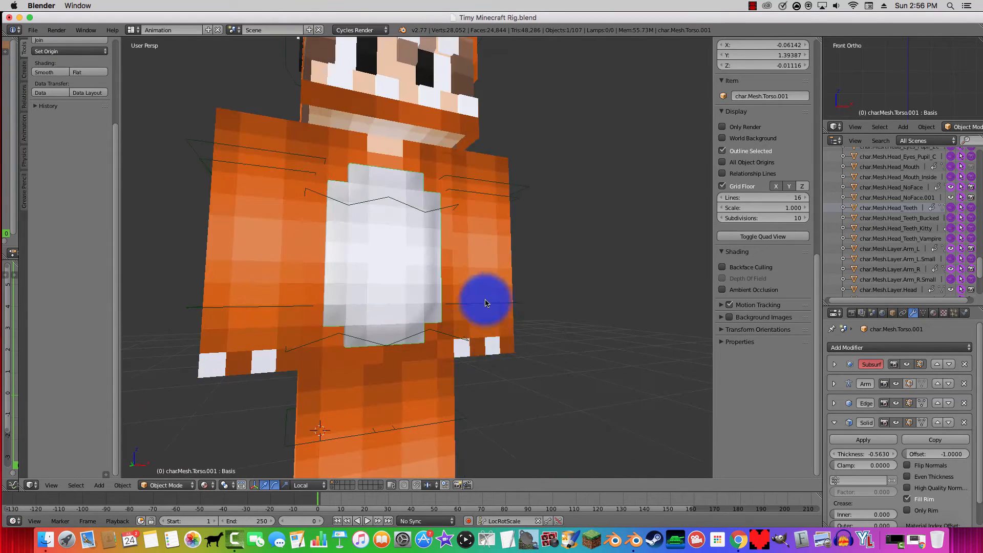
Step: Isolate the left arm, select the two white claw faces at its lower end and separate them into their own object
right_click(487, 304)
key("KP_Divide")
key("Tab")
right_click(394, 438)
right_click(452, 431, "shift")
key("p")
left_click(468, 410)
key("Tab")
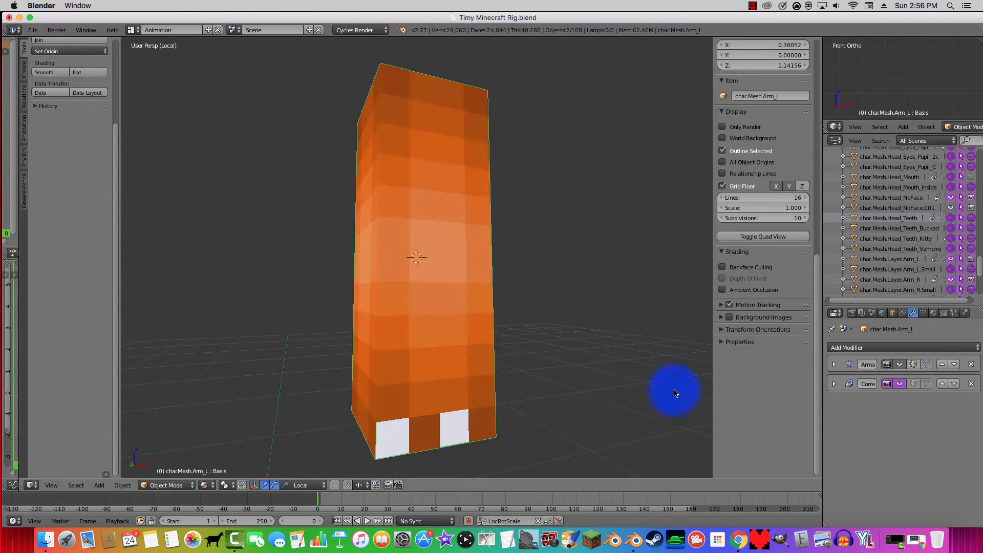
Step: Return to the full character and add a Solidify modifier with thickness -0.1 to the left arm's claw piece
key("KP_Divide")
right_click(498, 348)
left_click(868, 348)
left_click(783, 308)
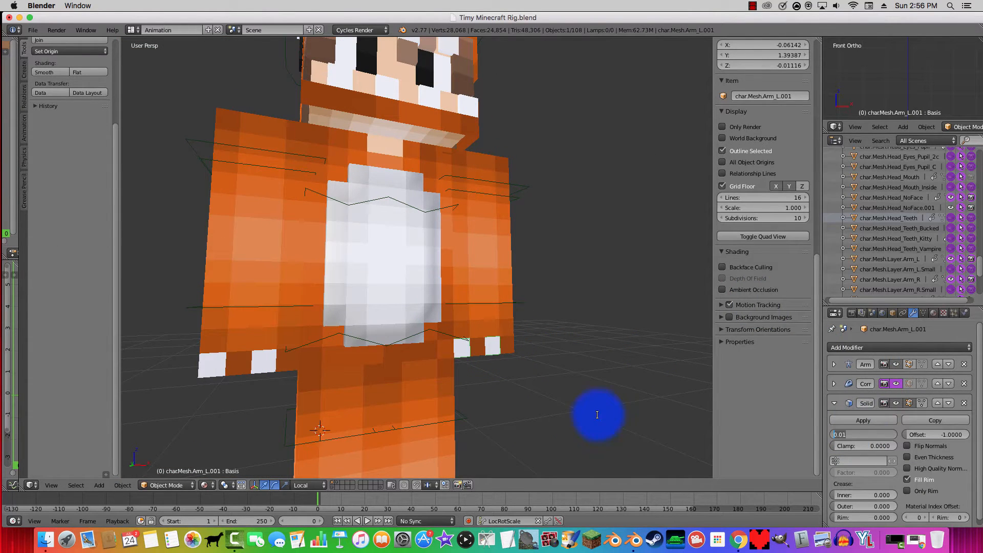
type("-.1")
key("Return")
scroll(396, 373, "up", 2)
middle_click_drag(360, 395, 328, 402)
Step: Isolate the right arm, separate its two white claw faces into their own object and return to the full character
right_click(335, 242)
key("KP_Divide")
key("Tab")
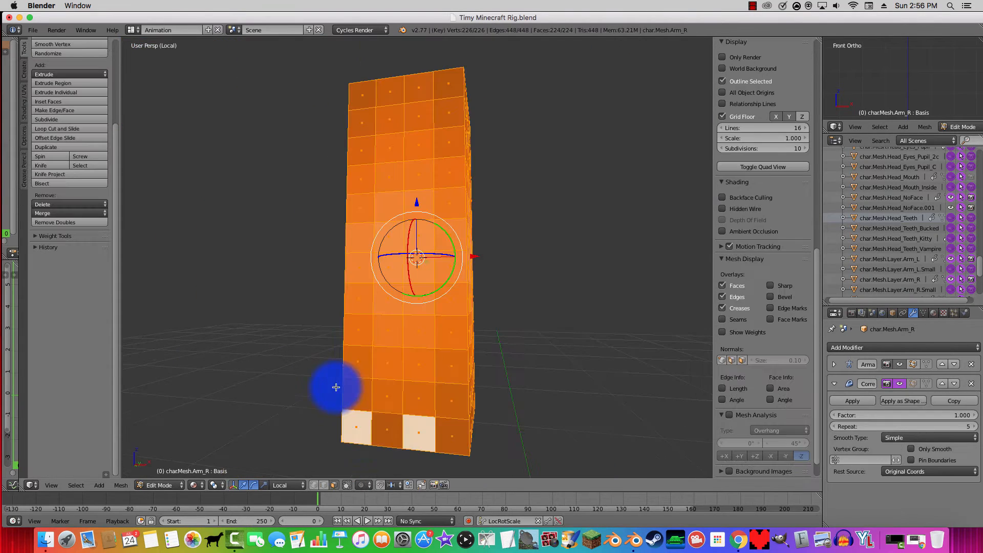
right_click(355, 429)
right_click(425, 432, "shift")
key("p")
left_click(433, 430)
key("Tab")
key("KP_Divide")
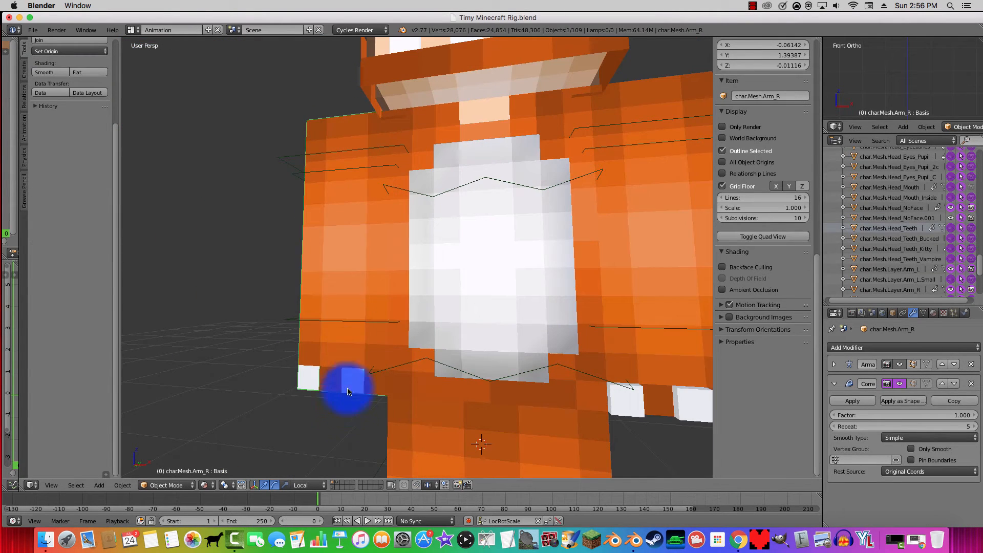
Step: Add a Solidify modifier with thickness -0.3 to the right arm's claw piece
right_click(348, 392)
left_click(917, 348)
left_click(782, 303)
scroll(862, 445, "down", 5)
left_click(865, 429)
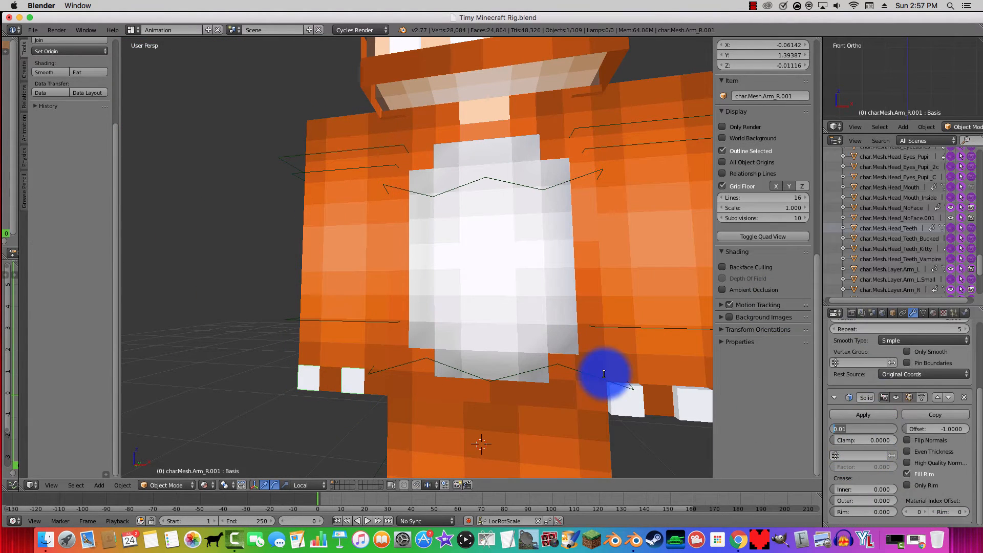
type("-.3")
key("Return")
Step: Isolate the right leg, select the two white claw faces at the foot, separate them and return to the full character
middle_click_drag(616, 379, 422, 329)
right_click(423, 329)
right_click(427, 342)
key("KP_Divide")
key("Tab")
right_click(377, 432)
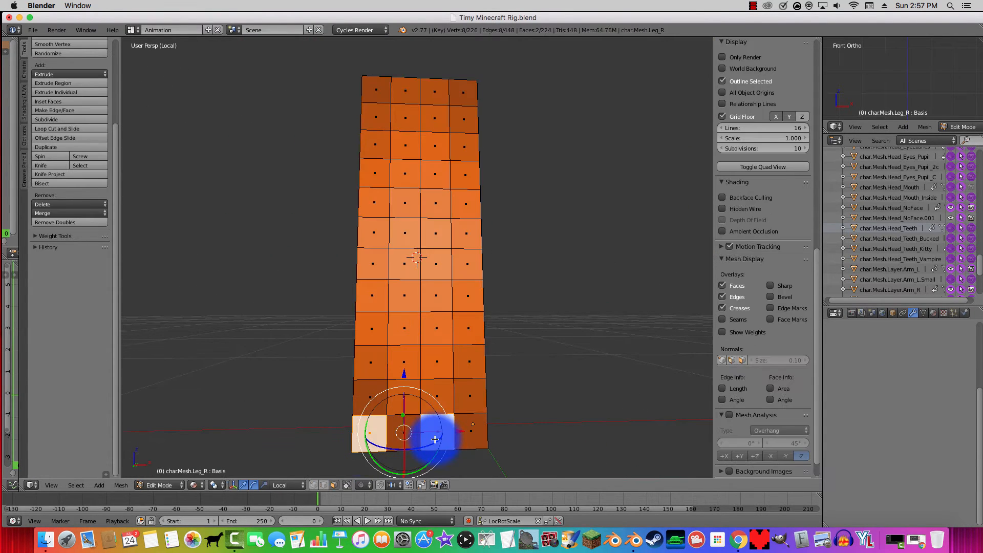
left_click(435, 439)
key("Tab")
key("KP_Divide")
right_click(379, 447)
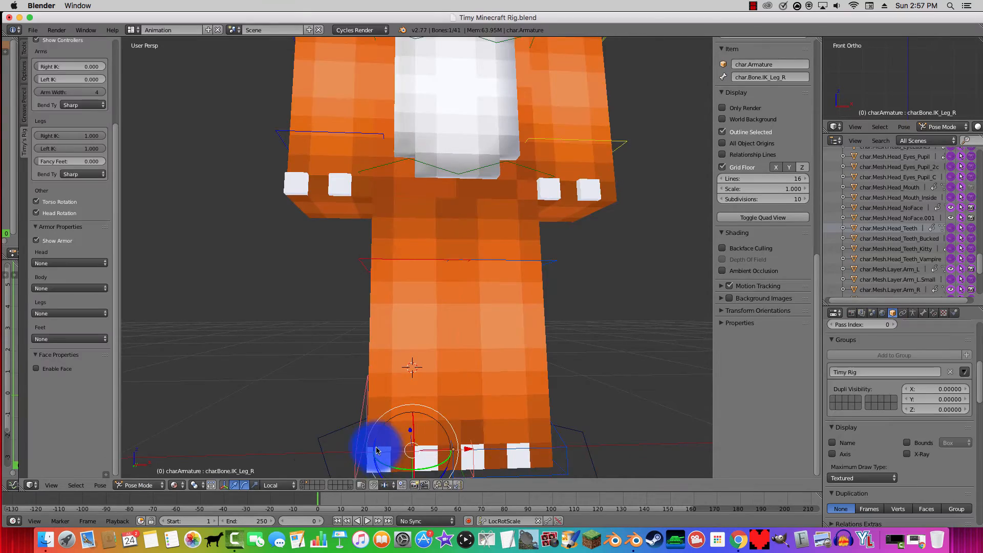
Step: Add a Solidify modifier with thickness -0.02 to the right leg's separated claw piece
middle_click_drag(380, 448, 533, 435)
right_click(351, 392)
middle_click_drag(352, 392, 480, 314)
right_click(480, 313)
middle_click_drag(446, 351, 377, 387)
scroll(903, 348, "up", 10)
left_click(903, 348)
left_click(768, 199)
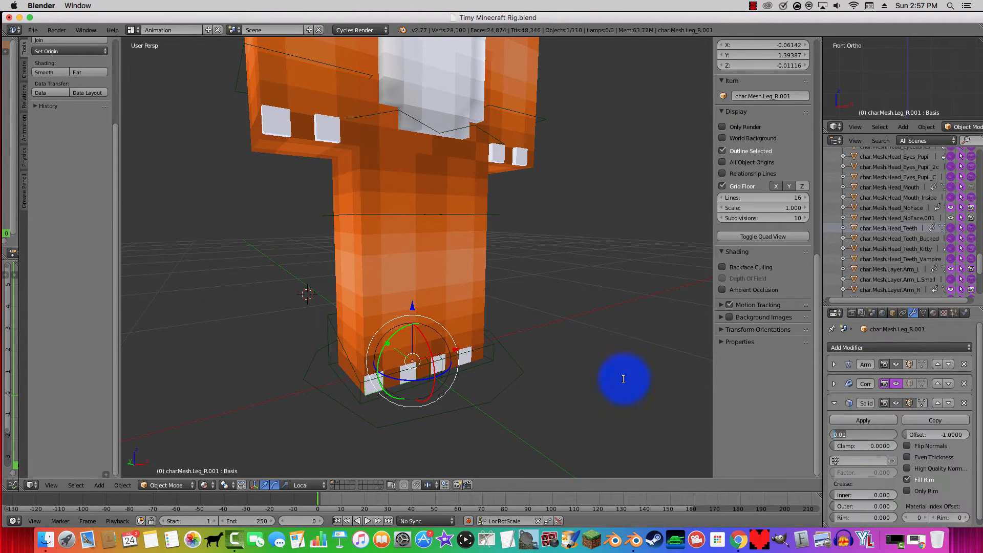
type("-.02")
key("Return")
Step: Isolate the left leg, separate its two white claw faces into their own object and return to the full character
right_click(461, 305)
key("KP_Divide")
key("Tab")
right_click(414, 433)
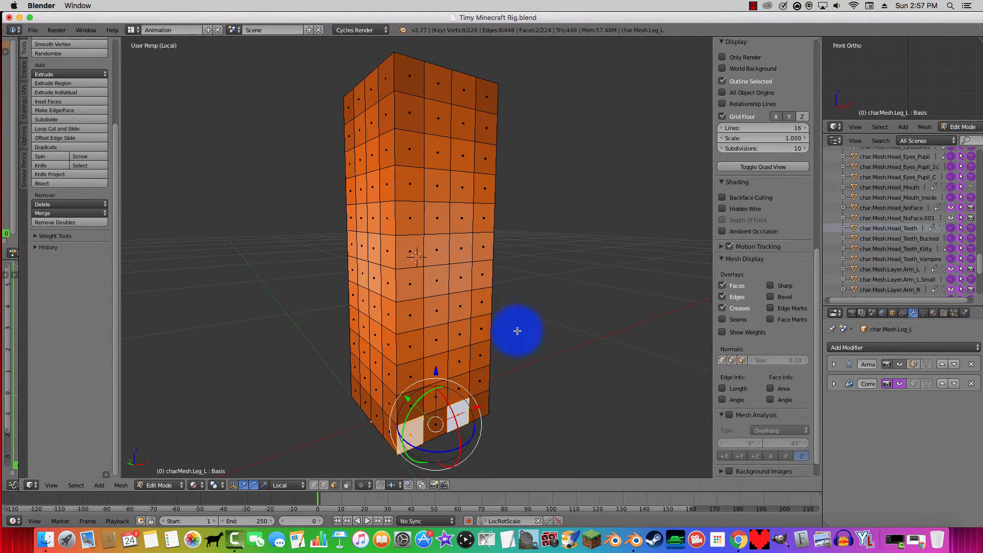
key("Tab")
key("KP_Divide")
Step: Select the left leg's separated claw piece and add a Solidify modifier with thickness -0.3
scroll(465, 303, "up", 8)
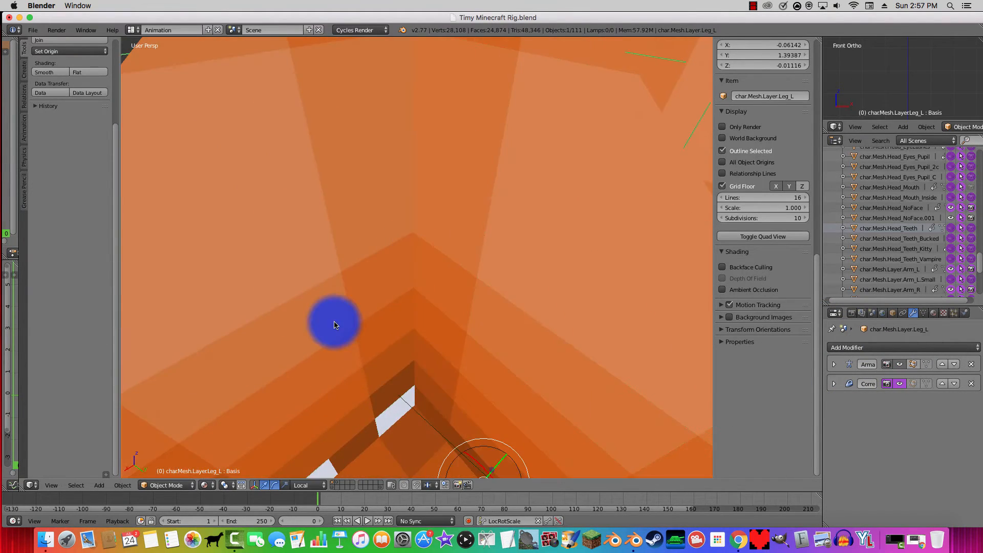
right_click(390, 416)
scroll(330, 267, "down", 5)
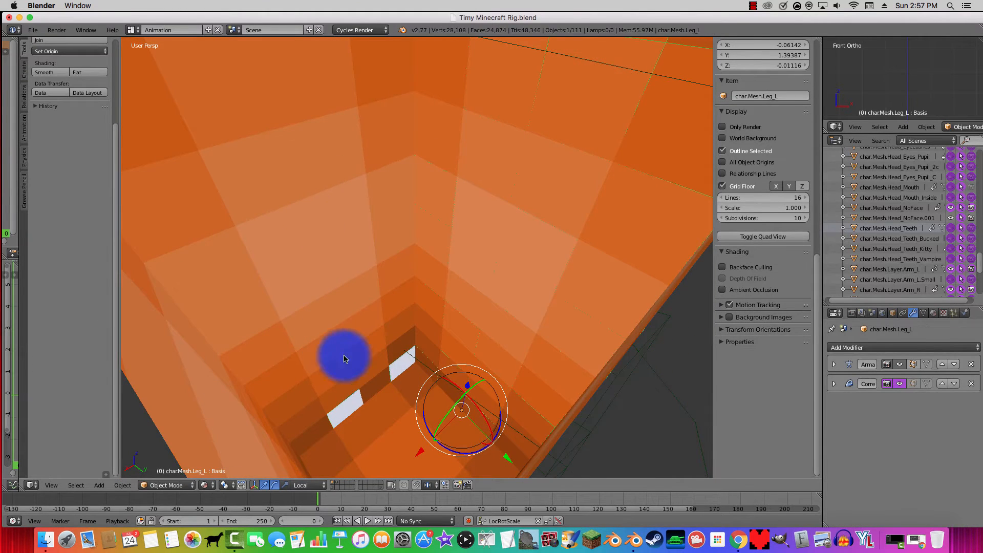
right_click(406, 370)
right_click(388, 356)
right_click(394, 358)
right_click(356, 405)
right_click(356, 406)
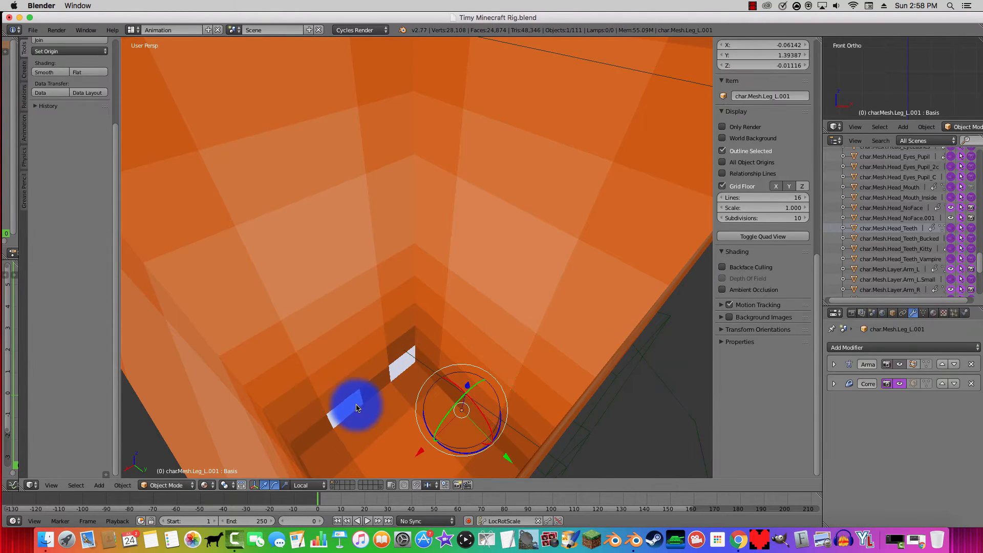
scroll(436, 381, "down", 5)
middle_click_drag(356, 406, 358, 309)
left_click(847, 346)
left_click(778, 290)
left_click(848, 435)
type("-.3")
key("Return")
Step: Examine the raised teeth, belly patch and claws on the character from several sides
scroll(439, 358, "down", 8)
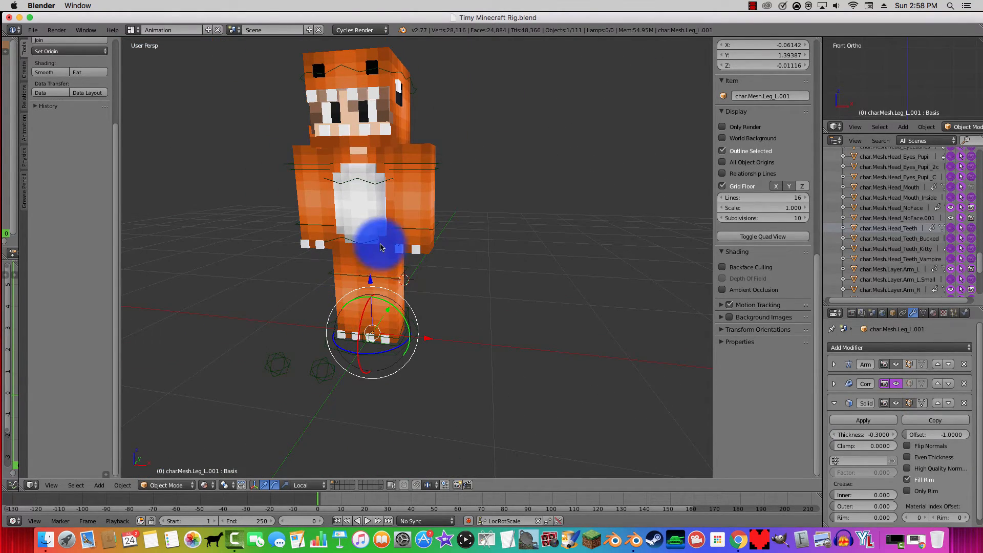
middle_click_drag(381, 248, 757, 252)
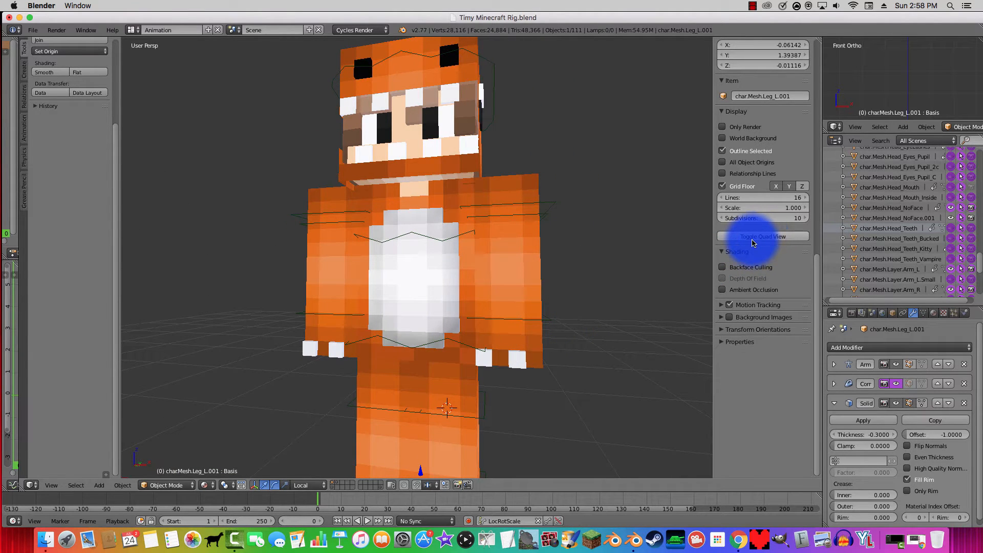
middle_click_drag(659, 268, 420, 253, "ctrl")
scroll(436, 218, "up", 2)
right_click(382, 203)
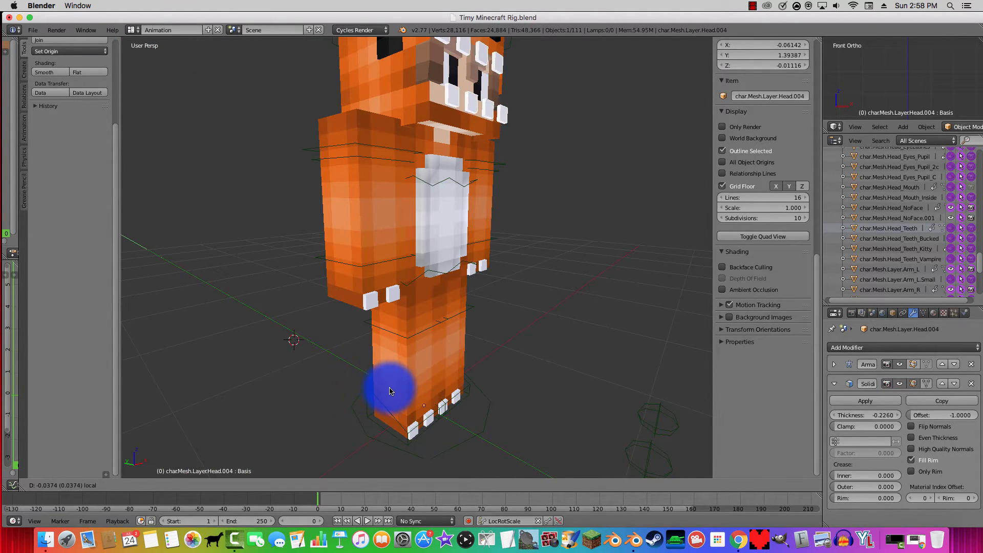
middle_click_drag(416, 325, 458, 446)
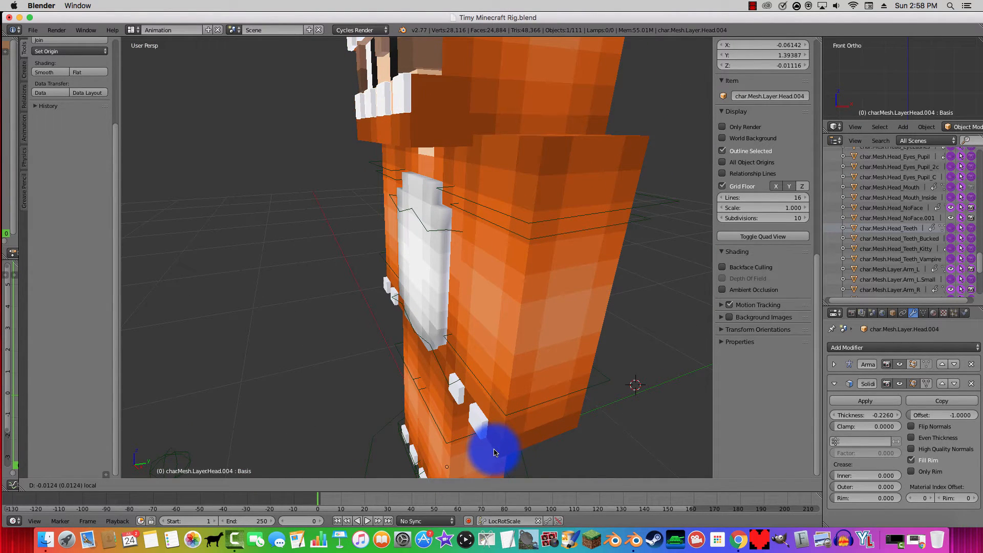
middle_click_drag(376, 334, 367, 366)
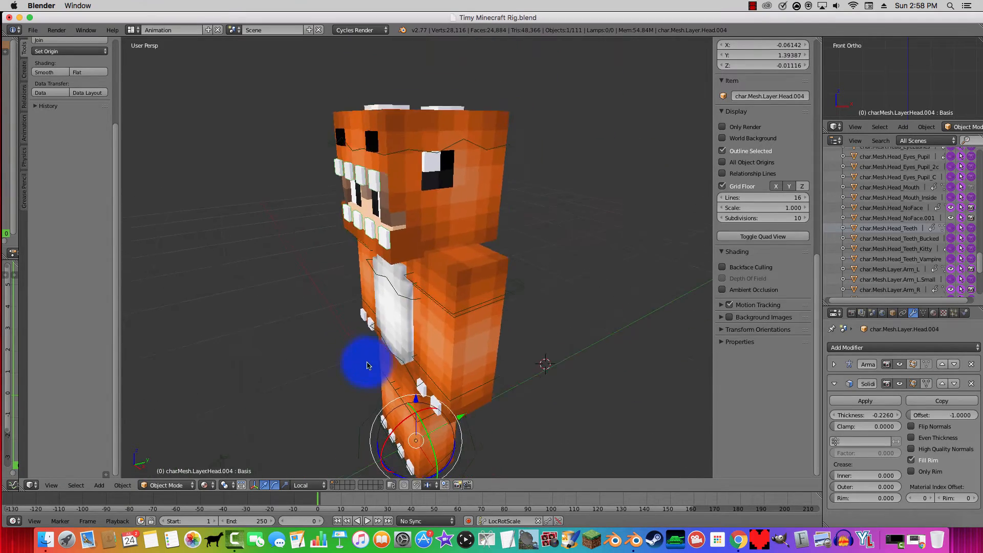
scroll(345, 379, "up", 6)
middle_click_drag(375, 321, 479, 354)
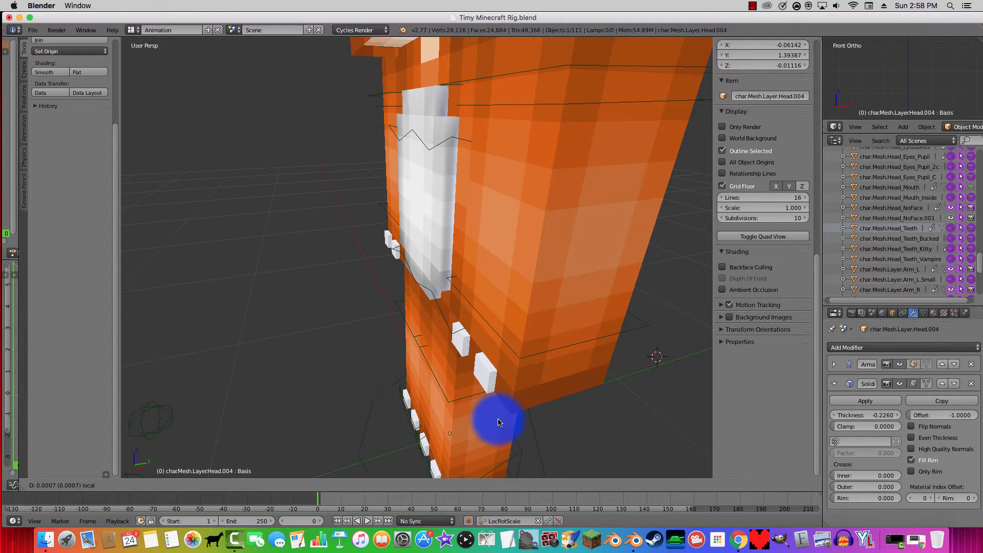
middle_click_drag(500, 421, 651, 384)
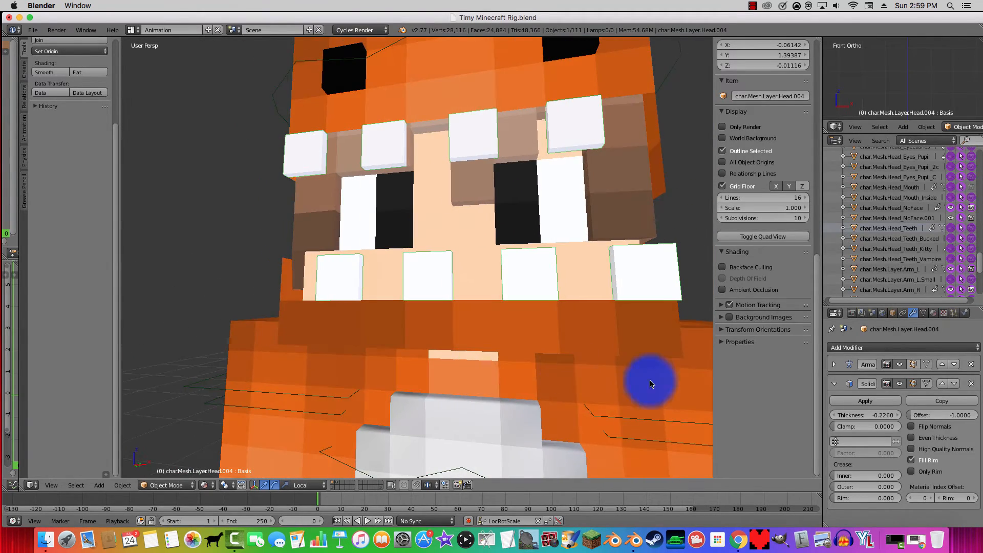
Step: Preview the character with viewport ambient occlusion switched on, and switch it off again
left_click(722, 295)
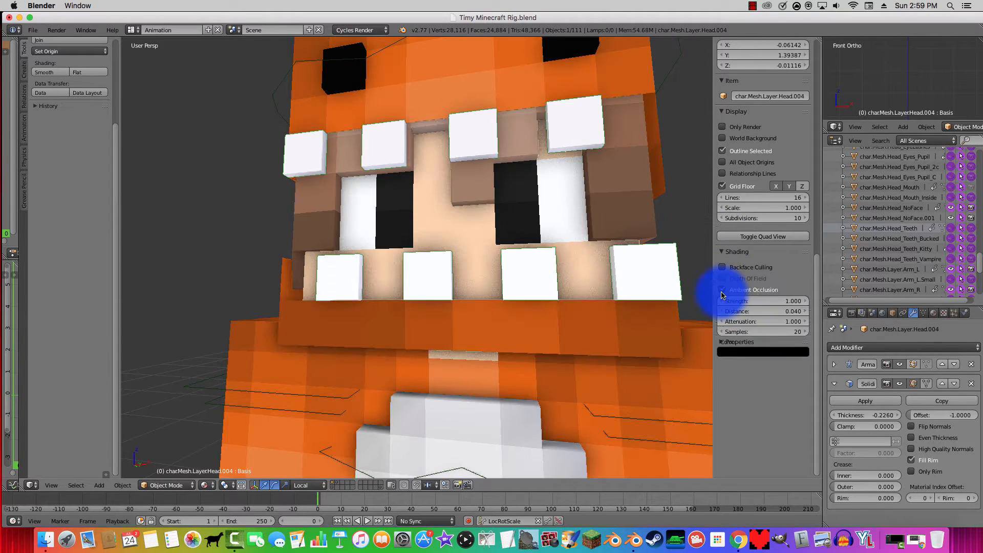
middle_click_drag(609, 291, 736, 343)
left_click(729, 291)
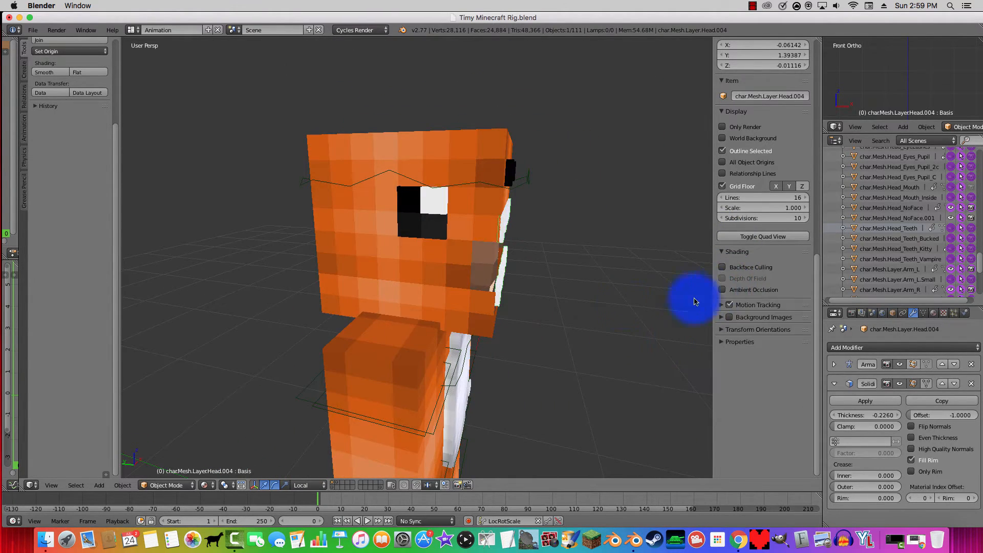
Step: Select the head bone of the rig and enable the face in its face properties
middle_click_drag(691, 296, 330, 311)
scroll(387, 313, "down", 1)
middle_click_drag(491, 342, 493, 302, "shift")
right_click(446, 129)
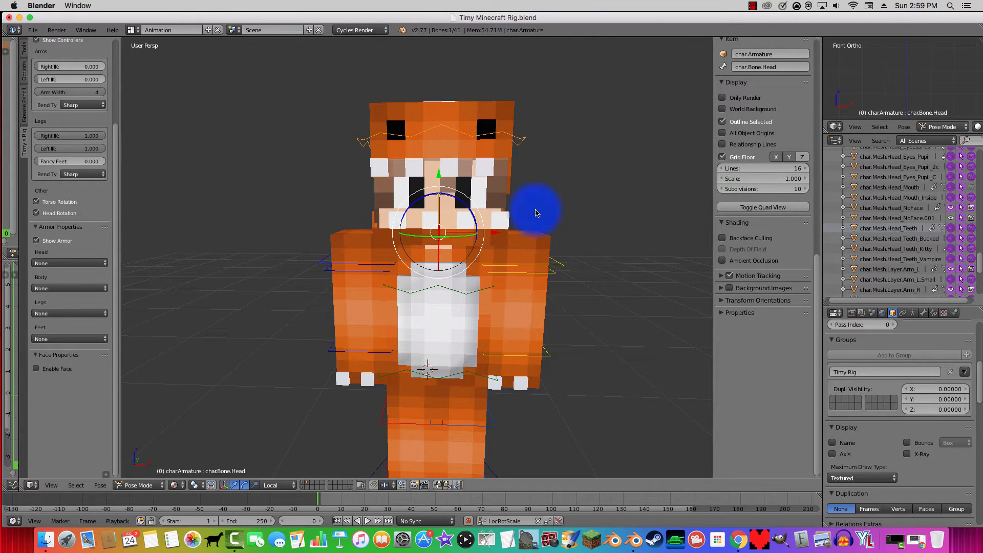
left_click(37, 369)
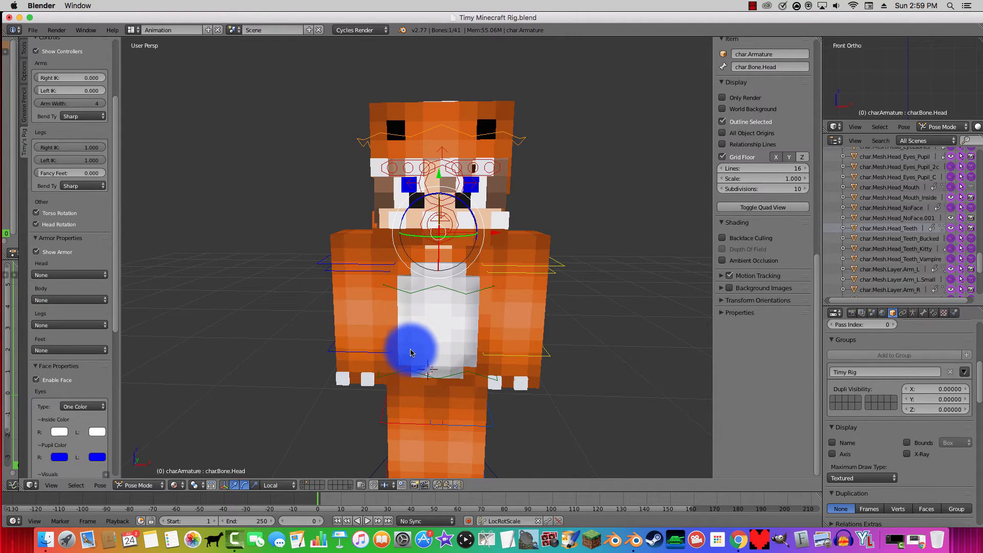
Step: Set the eye position to -1 and the eye height to 2
scroll(410, 352, "up", 3)
scroll(51, 425, "down", 8)
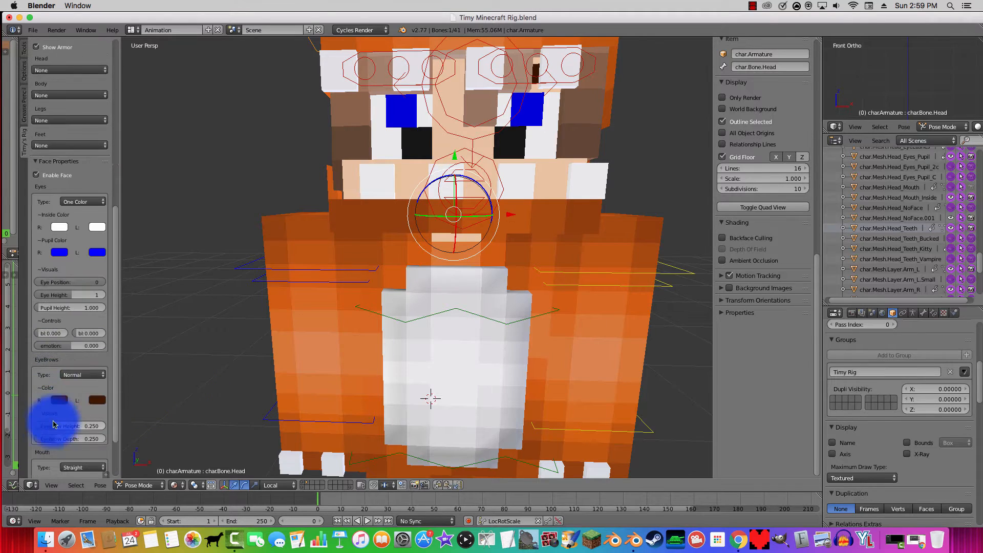
mouse_move(76, 282)
left_mouse_down()
mouse_move(61, 283)
mouse_move(80, 297)
left_mouse_up()
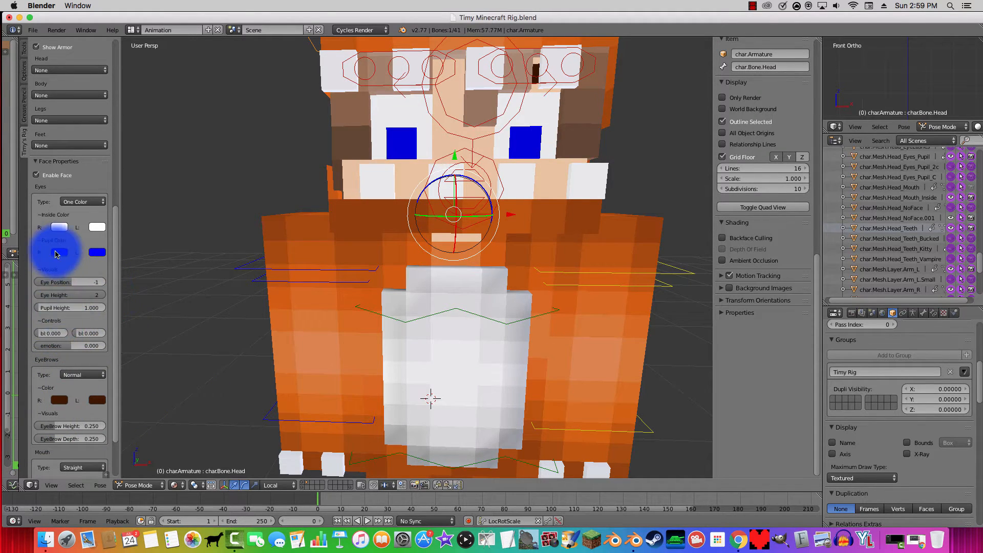
Step: Set the right and left pupil colors to black, keeping eye position -1 and eye height 2
left_click(58, 252)
left_click_drag(128, 214, 130, 220)
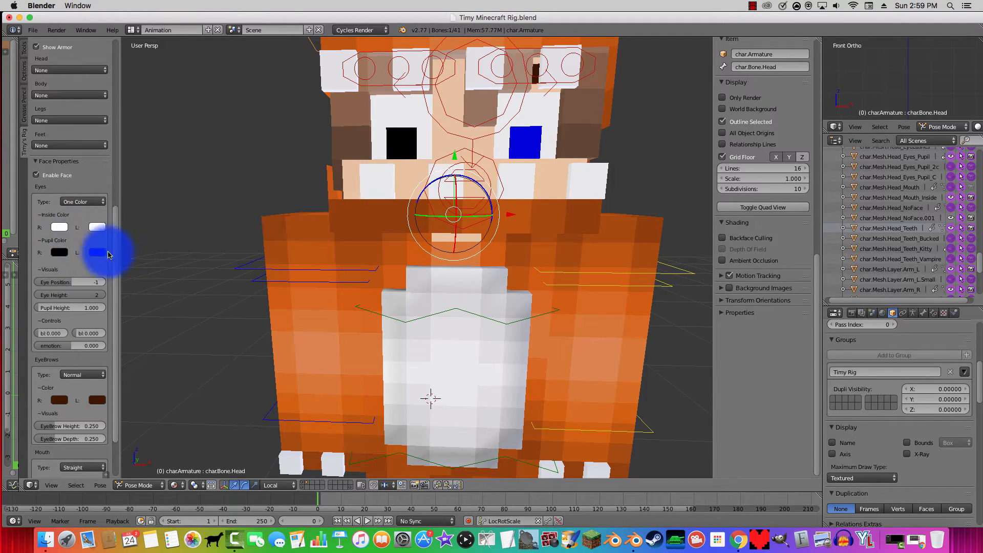
left_click_drag(61, 280, 72, 280)
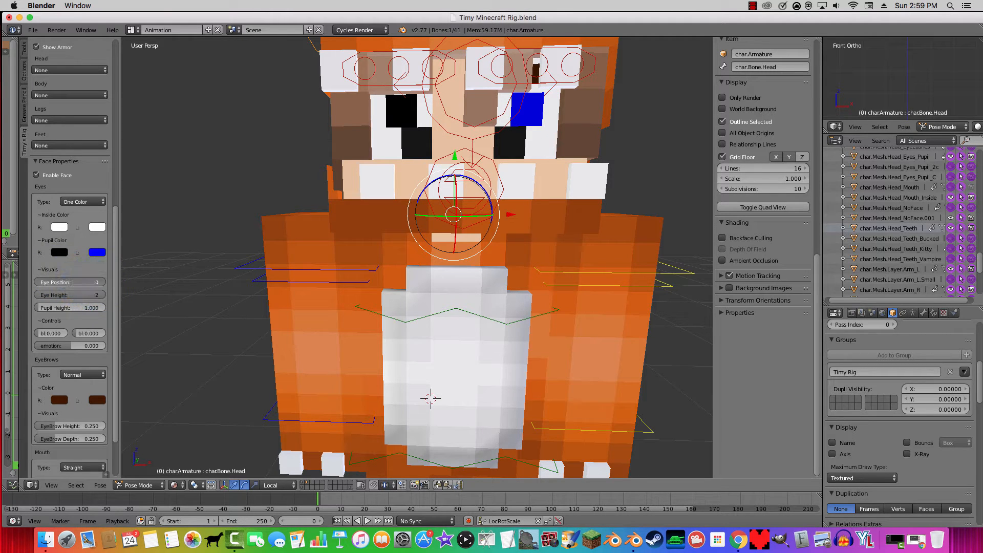
left_click(62, 283)
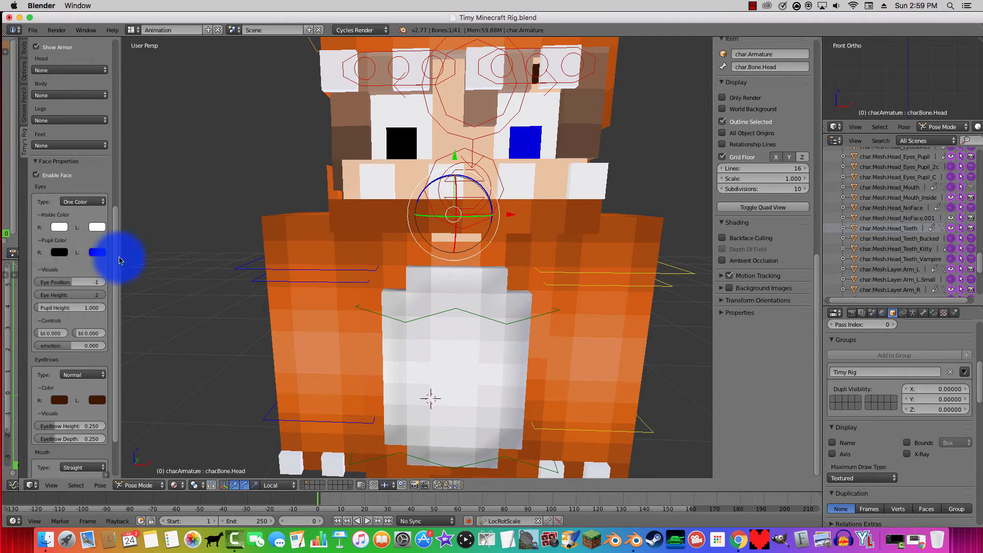
left_click(93, 251)
left_click_drag(166, 181, 164, 188)
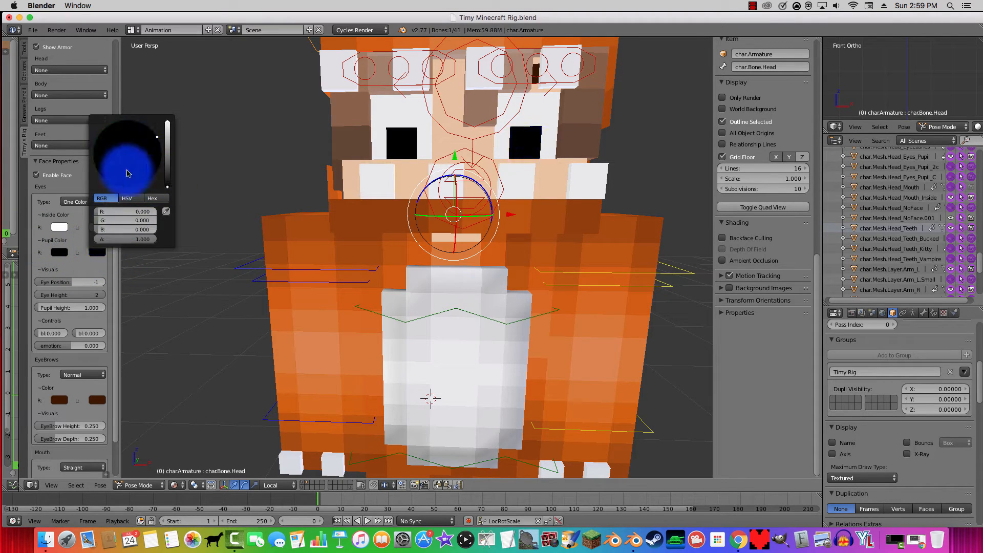
Step: Switch the pupil type to Cartoon and set the pupil height to 2
left_click(60, 227)
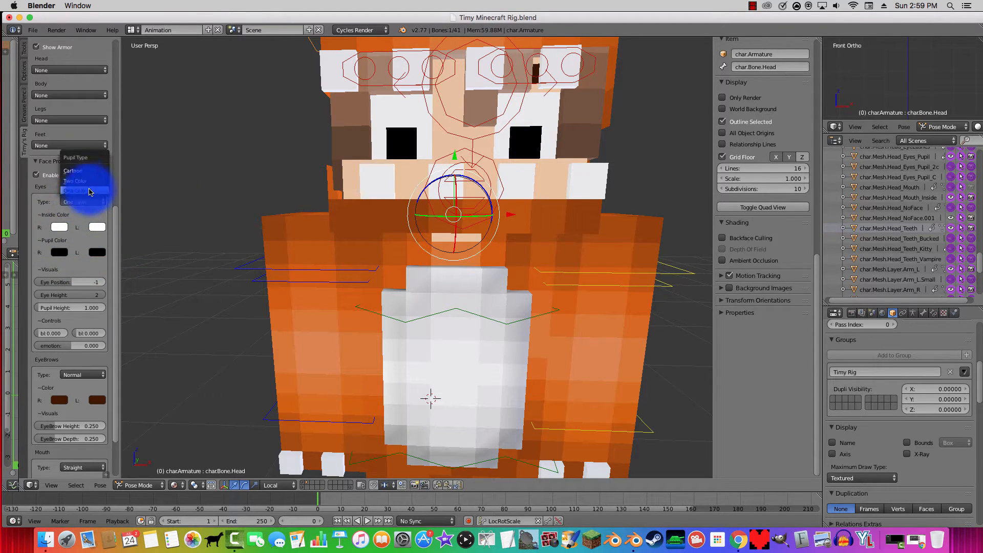
left_click(79, 172)
scroll(527, 176, "up", 2)
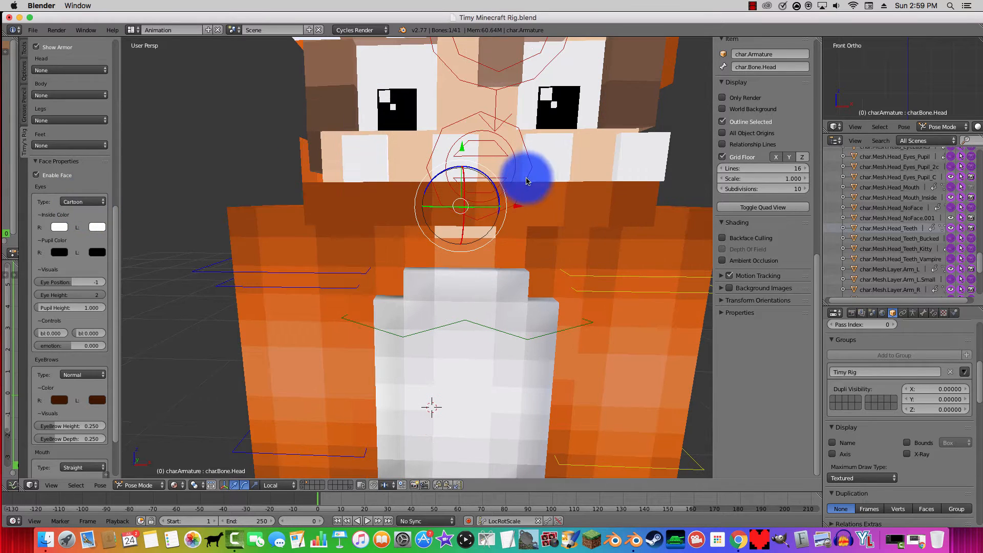
left_click_drag(48, 308, 244, 324)
Step: Select the pupil control bone between the eyes and try moving and rotating the pupils with it
scroll(307, 205, "down", 2)
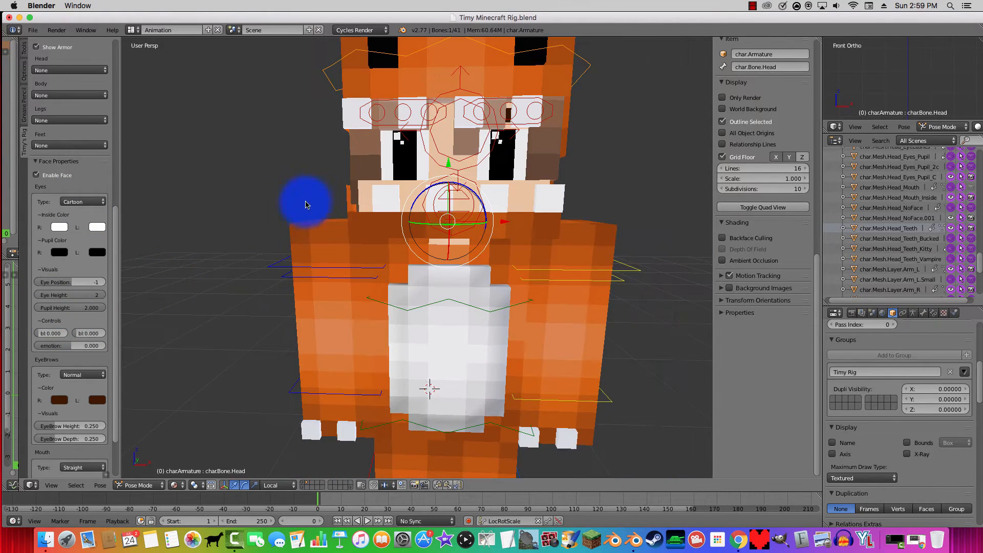
middle_click_drag(319, 225, 284, 334, "shift")
middle_click_drag(340, 355, 364, 337)
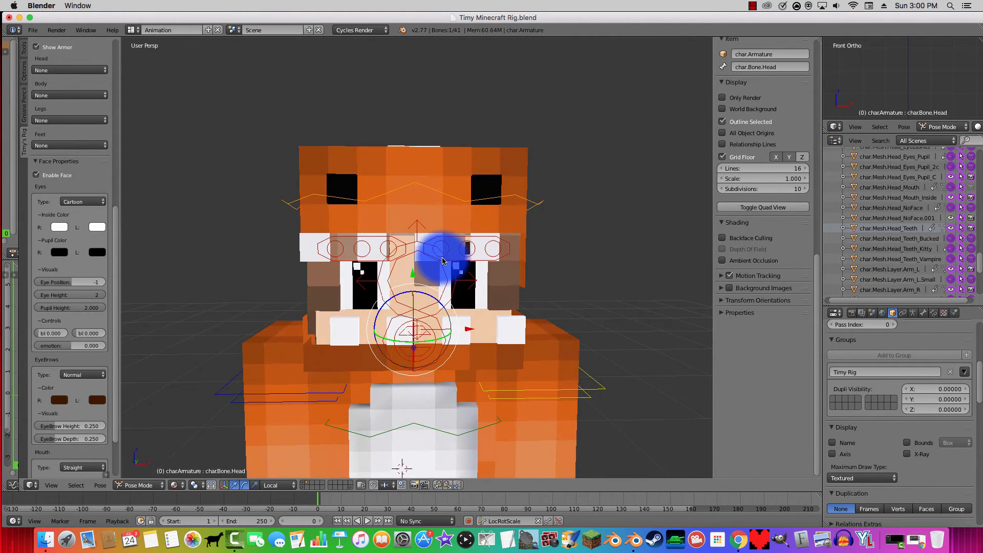
right_click(424, 275)
scroll(317, 307, "up", 6)
scroll(298, 346, "down", 4)
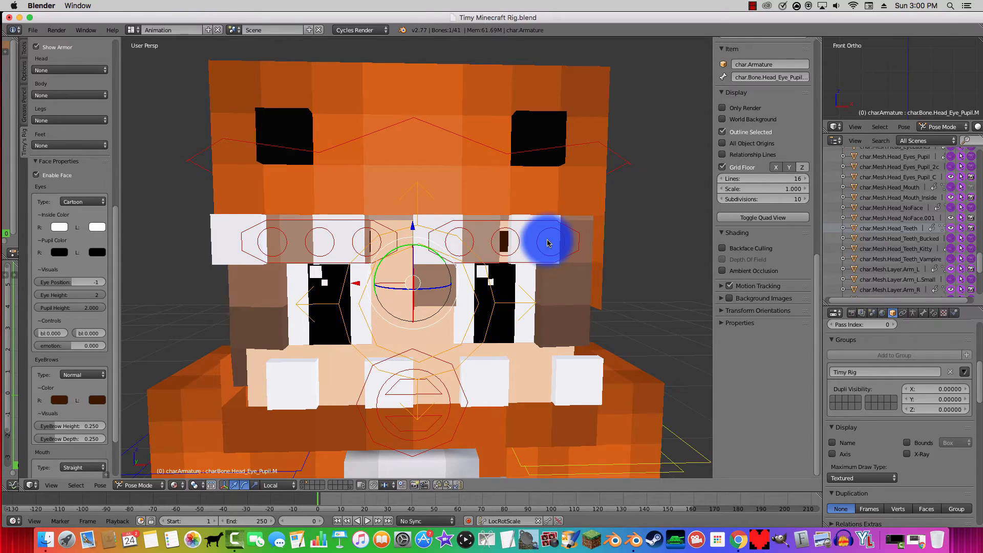
key("r")
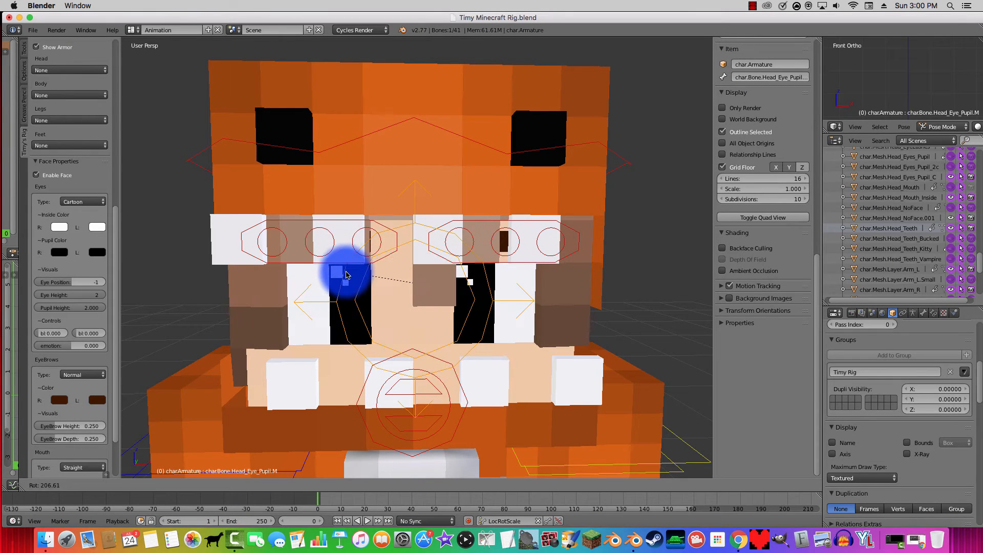
left_click(347, 271)
middle_click_drag(377, 311, 367, 289)
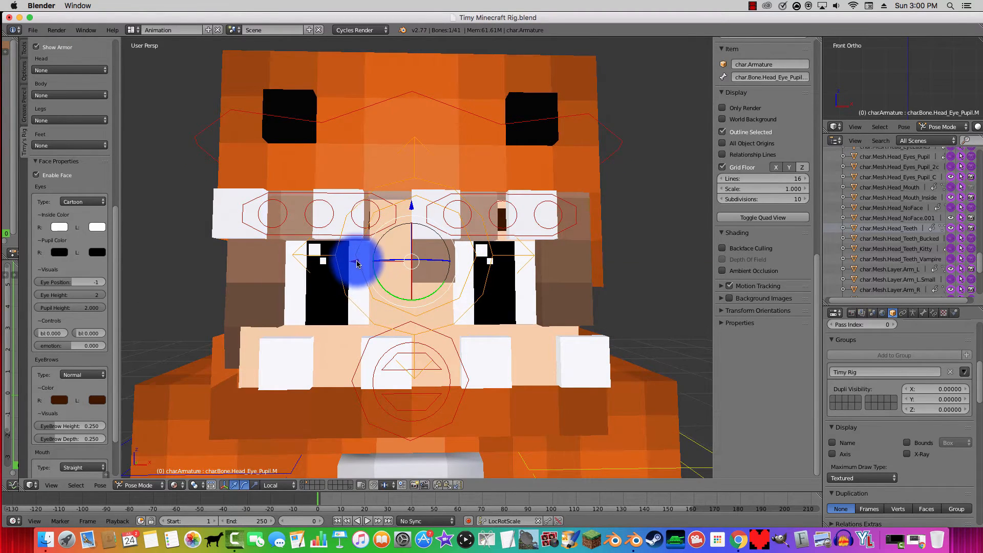
left_click_drag(357, 264, 309, 266)
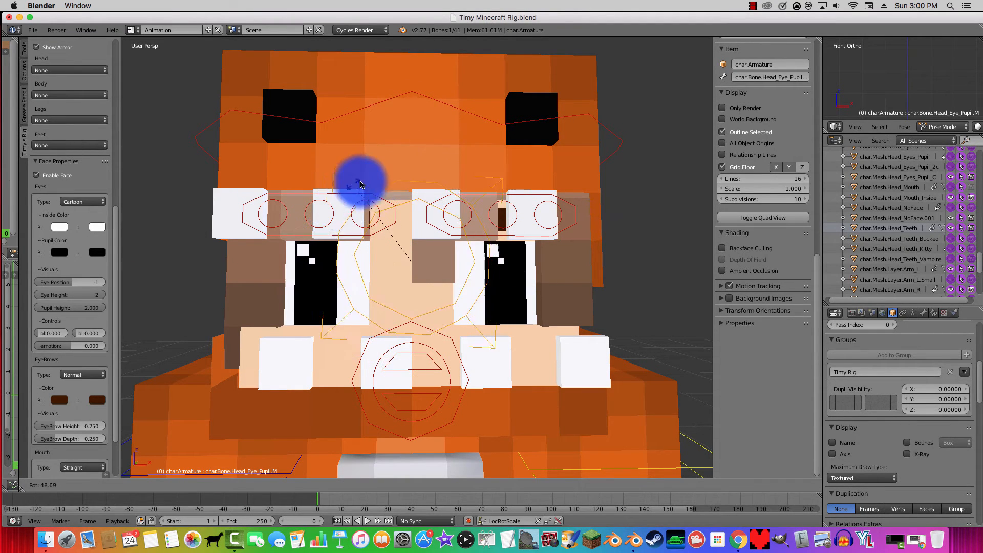
left_click_drag(361, 184, 437, 185)
Step: Select the mouth control bone and move it slightly down to open the mouth
middle_click_drag(422, 404, 391, 291)
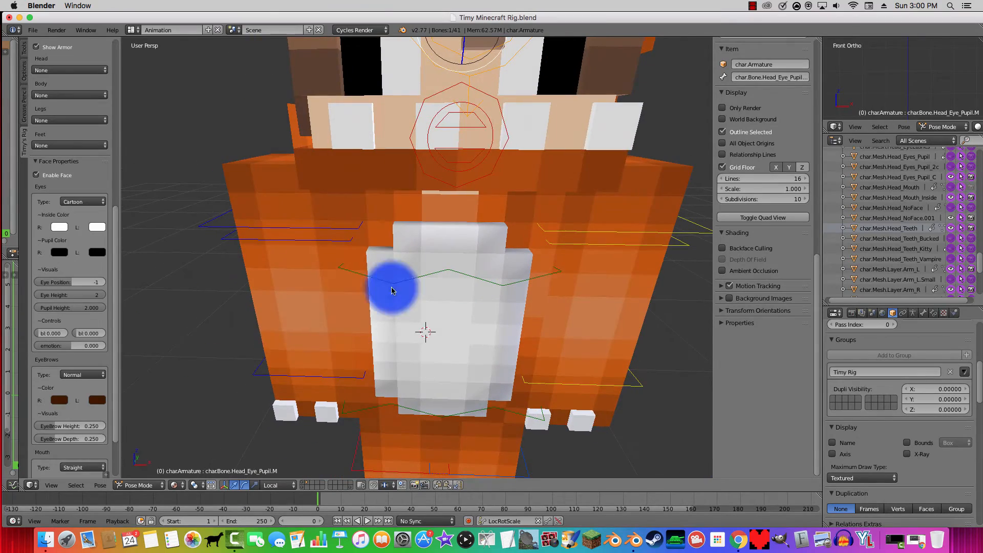
scroll(80, 434, "down", 3)
middle_click_drag(479, 196, 434, 240)
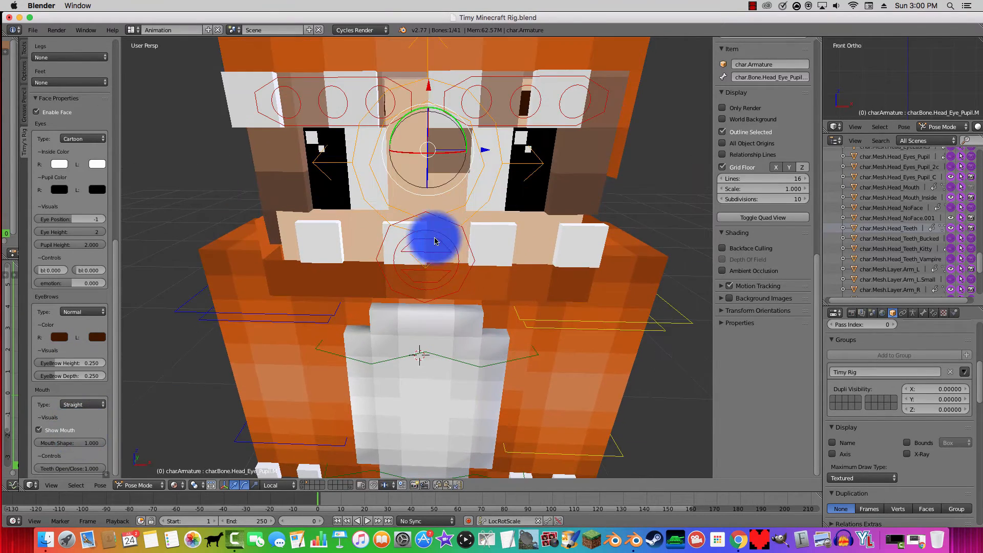
scroll(437, 281, "up", 5)
middle_click_drag(444, 290, 405, 317)
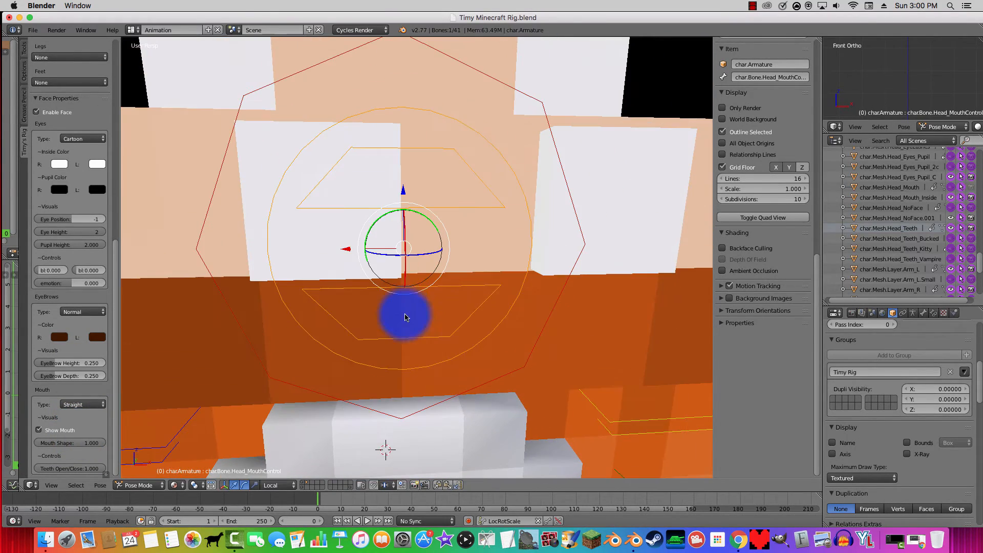
scroll(466, 241, "down", 5)
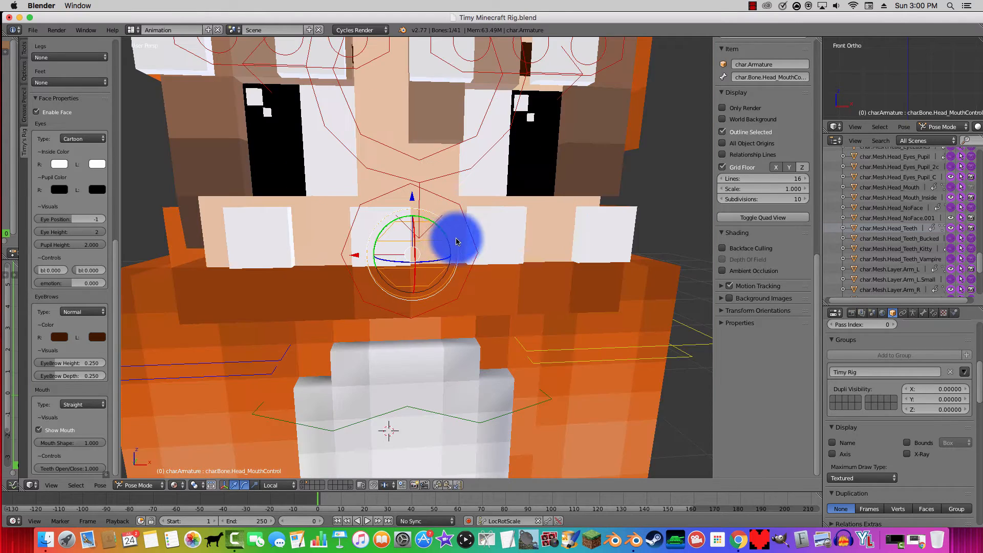
middle_click_drag(457, 242, 450, 262)
left_click_drag(448, 267, 448, 276)
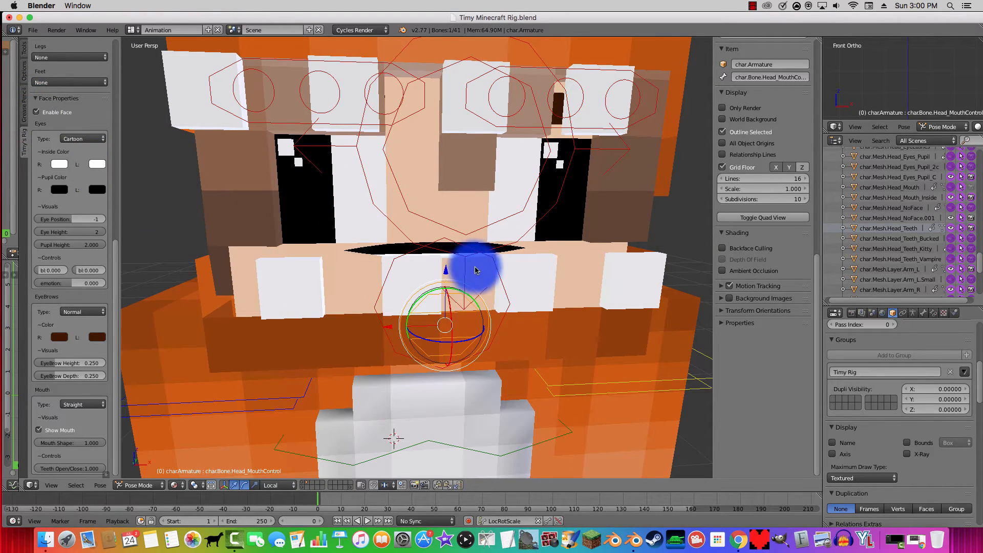
Step: Reselect the head bone of the armature and enable Restrict Select in the rig's mesh options
scroll(454, 338, "up", 5)
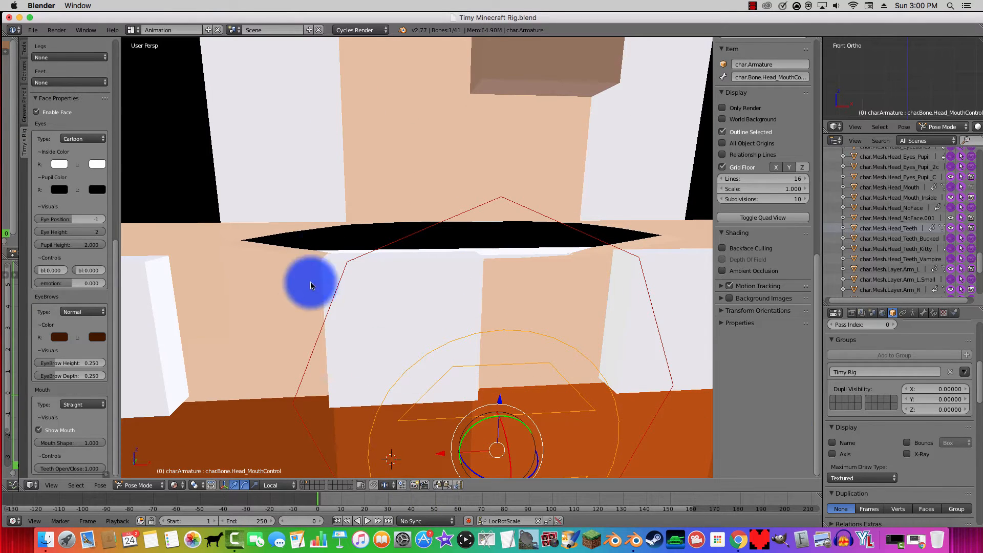
right_click_drag(304, 242, 309, 246)
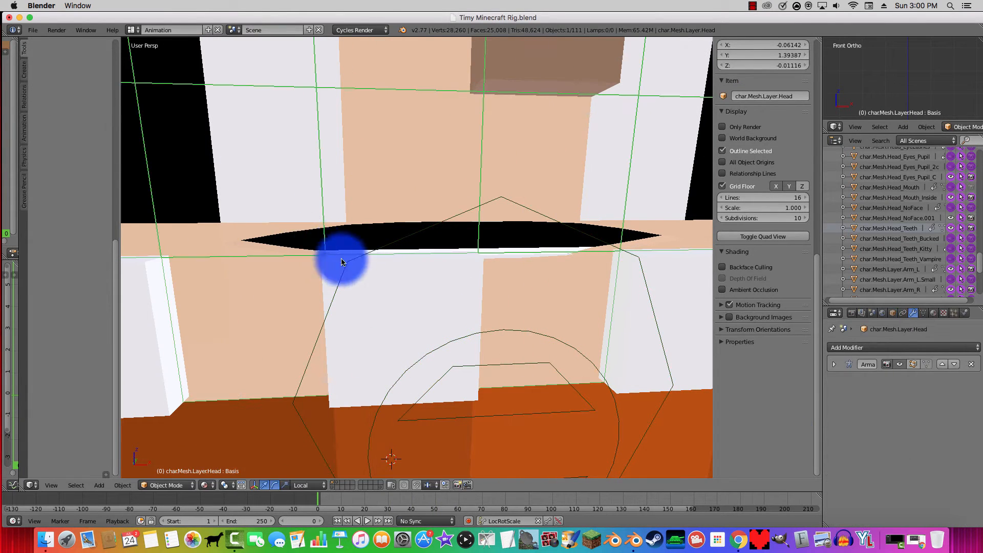
scroll(158, 179, "down", 5)
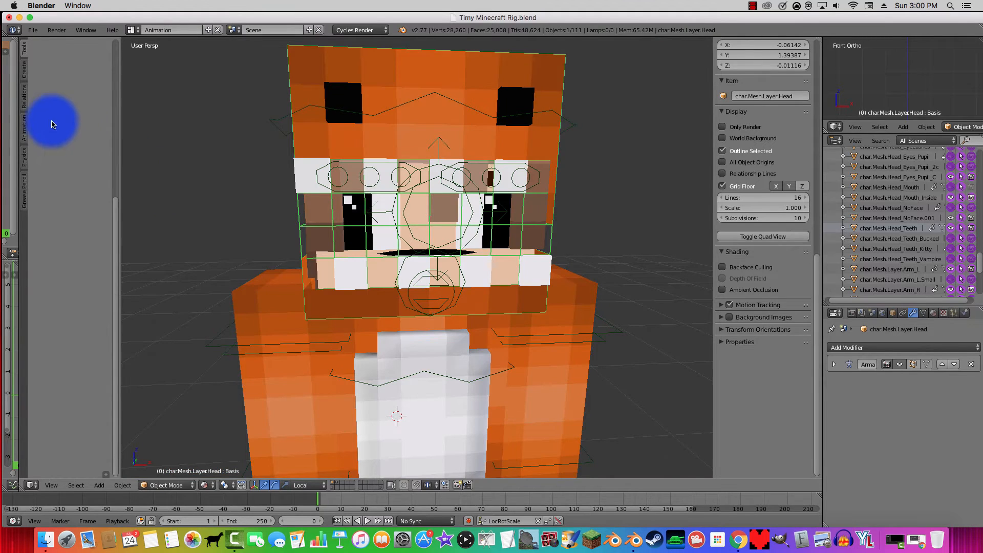
right_click(362, 109)
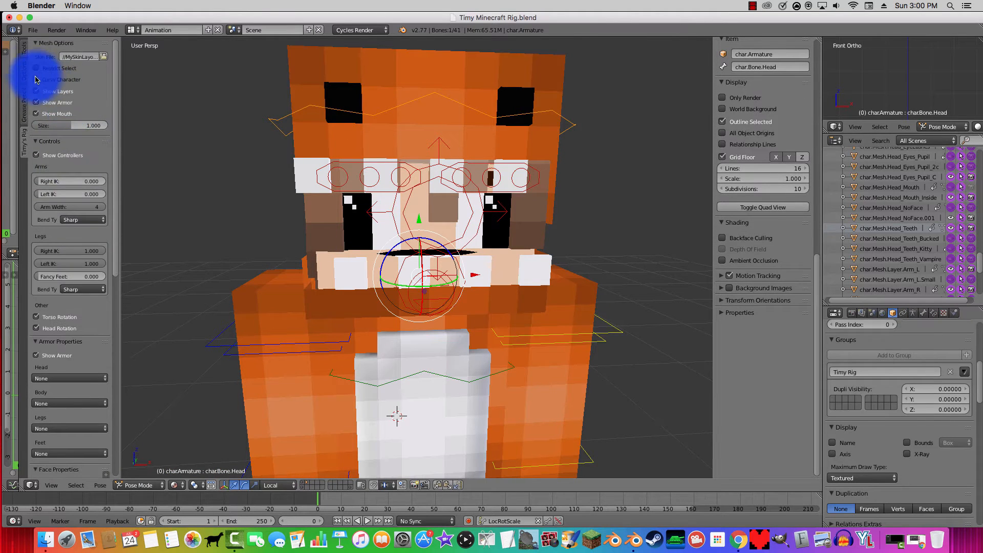
left_click(36, 69)
Step: Select the mouth control bone and move it down and toward the character's right to open the mouth
mouse_move(411, 225)
middle_mouse_down()
mouse_move(425, 185)
mouse_move(411, 202)
mouse_move(406, 235)
mouse_move(413, 213)
middle_mouse_up()
scroll(413, 214, "up", 2)
right_click(405, 194)
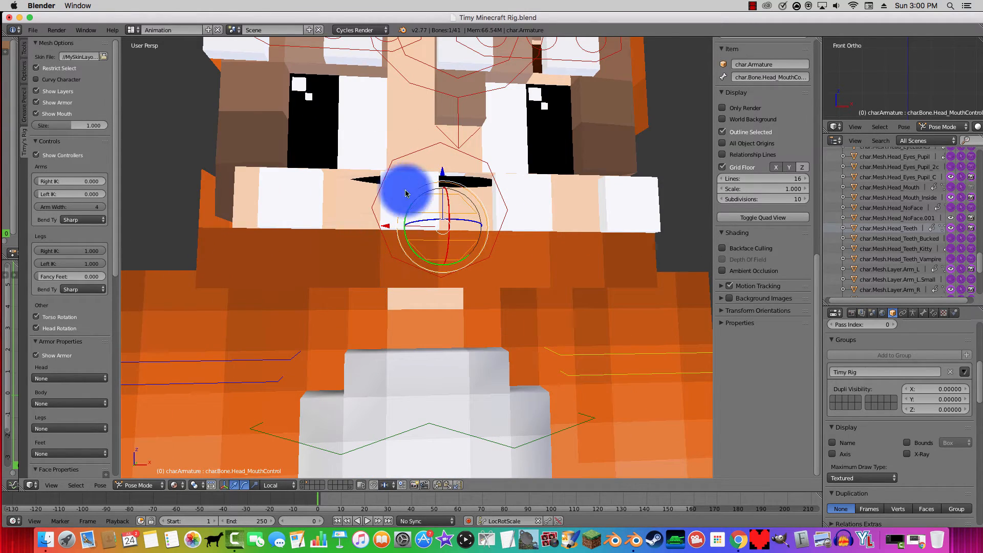
key("g")
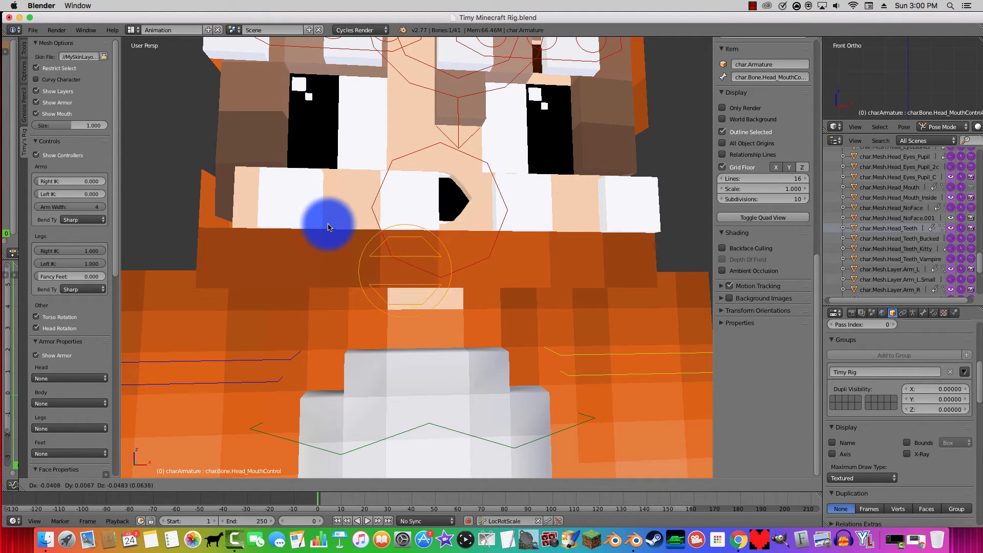
left_click(334, 217)
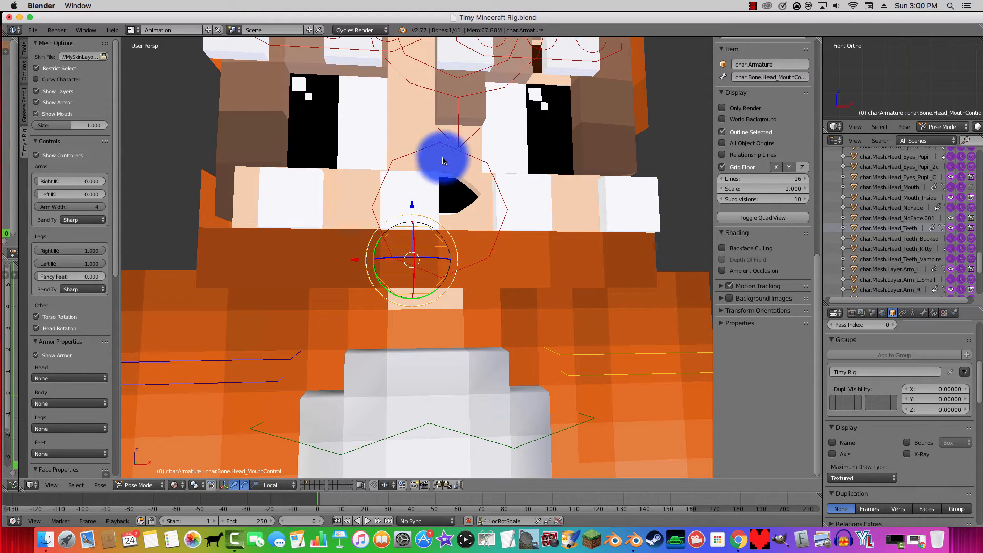
Step: Rotate the mouth control bone about a quarter turn and fine-tune its vertical position
key("r")
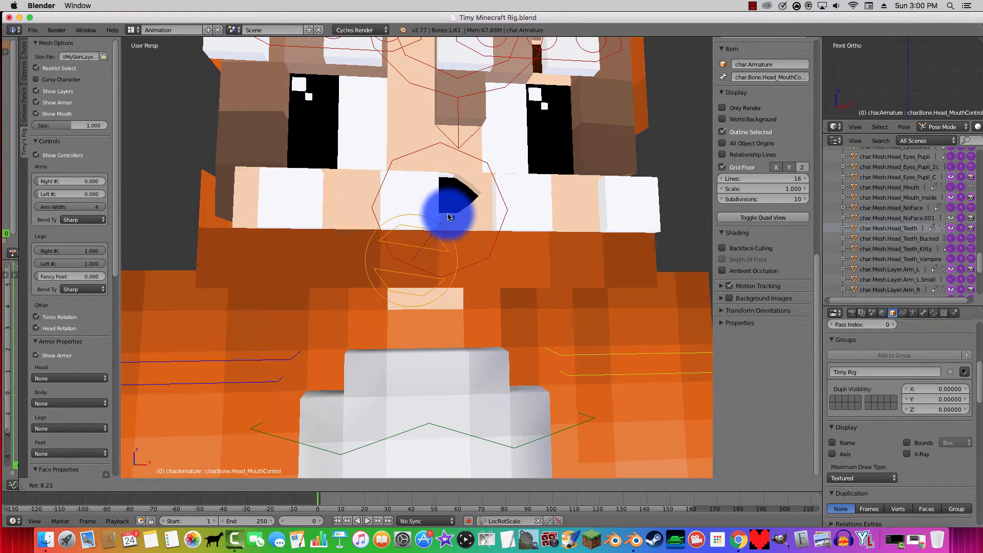
left_click(453, 217)
key("g")
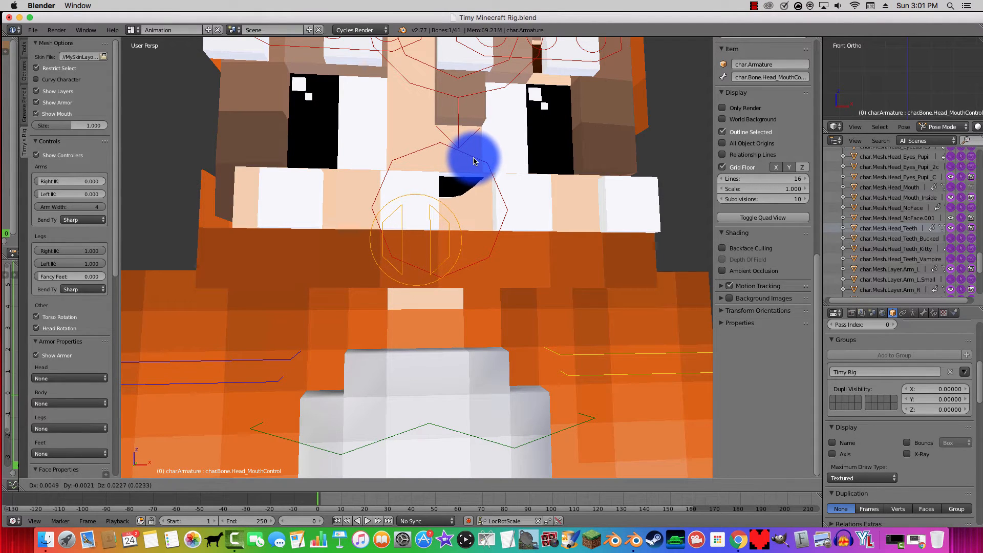
left_click(472, 158)
left_click_drag(418, 189, 419, 207)
Step: Select the mouth position bone around the mouth and inspect the open mouth from an angle
right_click(442, 143)
scroll(464, 220, "up", 2)
middle_click_drag(463, 221, 405, 276)
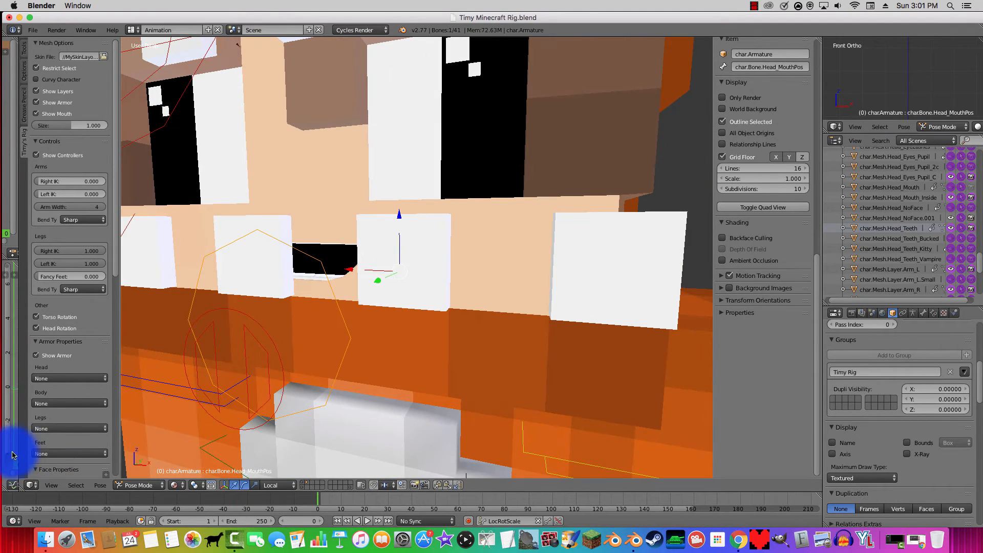
Step: Try the Kitty type for the mouth in the face properties
scroll(17, 450, "down", 7)
scroll(82, 472, "down", 7)
scroll(85, 473, "down", 10)
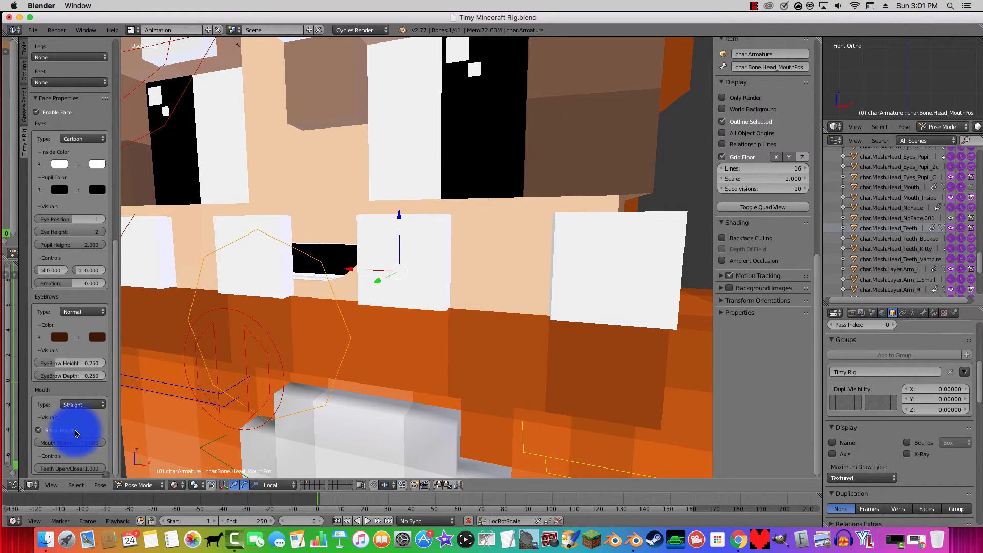
scroll(208, 326, "down", 5)
left_click(74, 407)
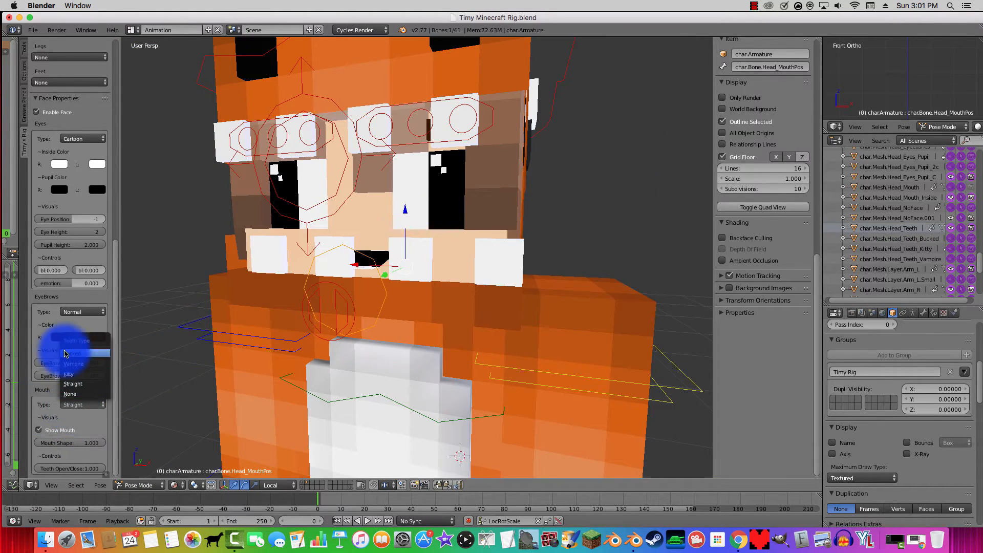
left_click(71, 377)
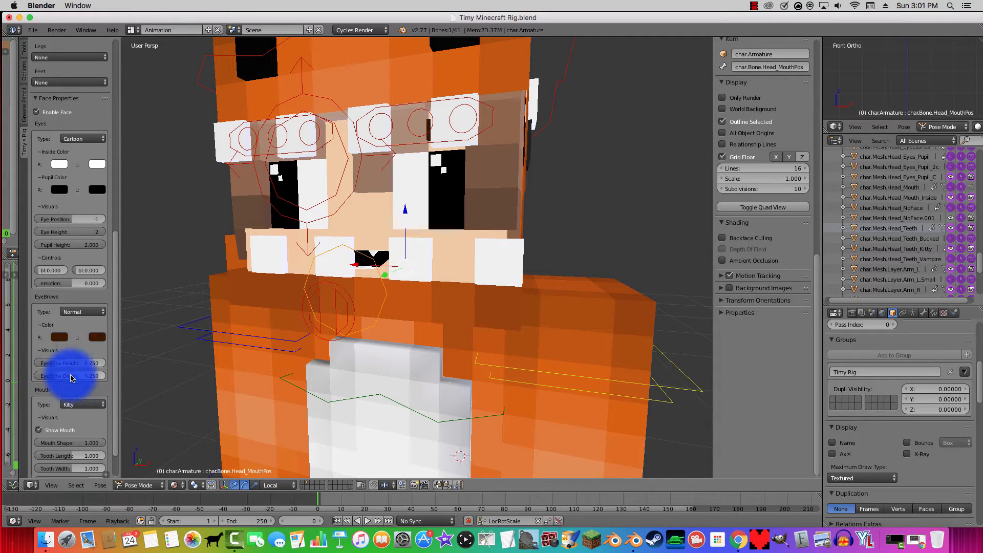
Step: Switch the mouth type to Bucked and lower Teeth Open/Close to 0.736
left_click(70, 406)
left_click(72, 354)
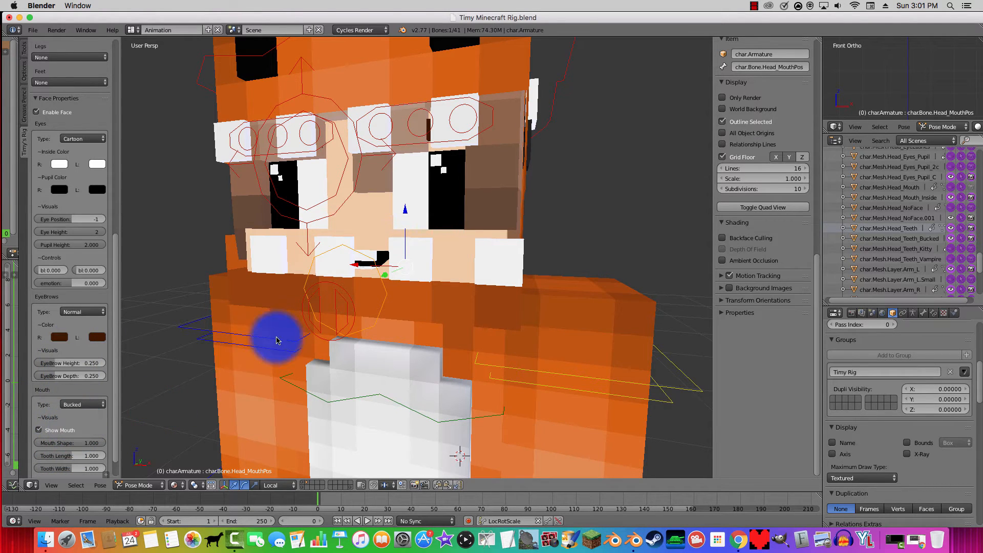
middle_click_drag(277, 334, 376, 324)
scroll(405, 327, "up", 4)
scroll(375, 324, "down", 6)
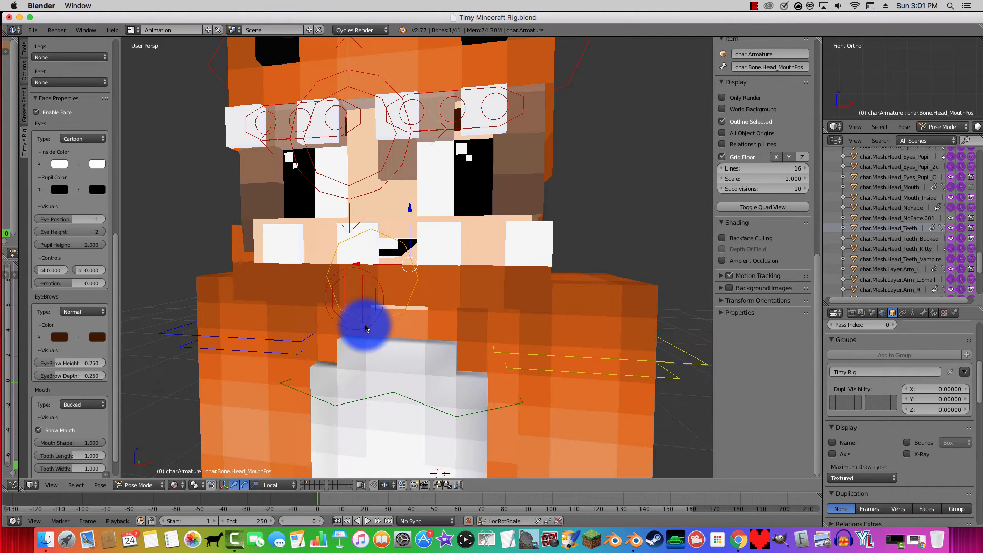
scroll(66, 460, "down", 2)
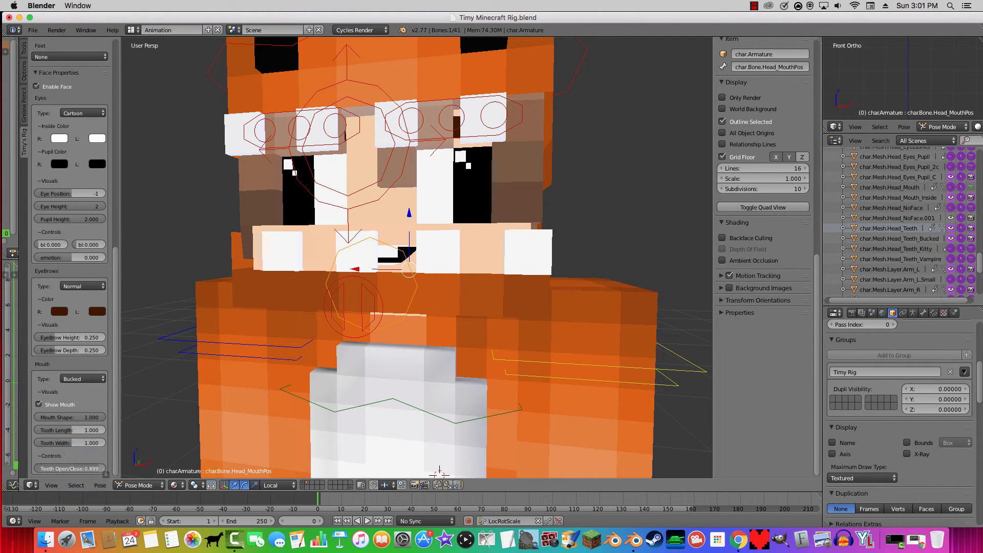
Step: Select the left lower arm bone and try bending the forearm from a side view
middle_click_drag(218, 425, 461, 443)
right_click(464, 393)
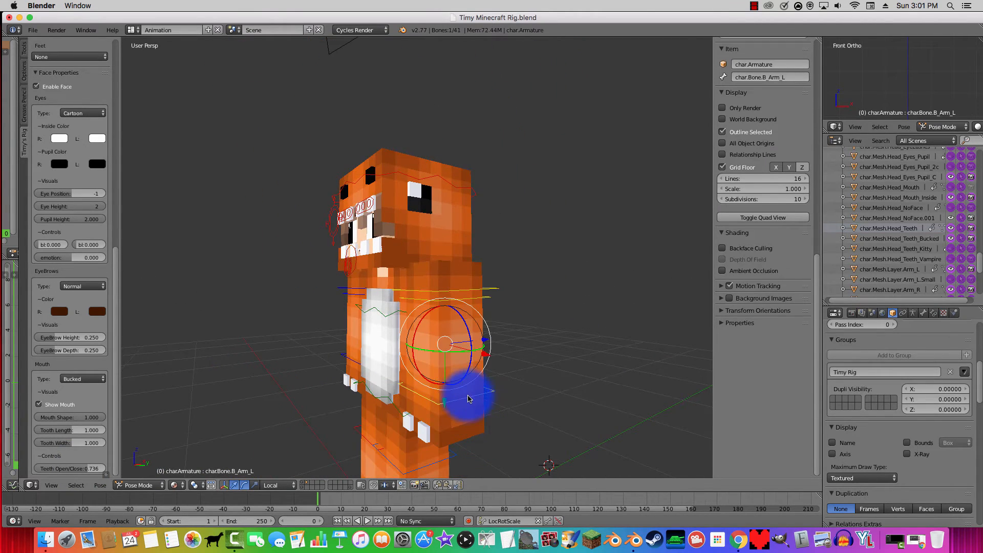
scroll(469, 399, "down", 3)
scroll(467, 398, "up", 5)
middle_click_drag(468, 408, 447, 250, "shift")
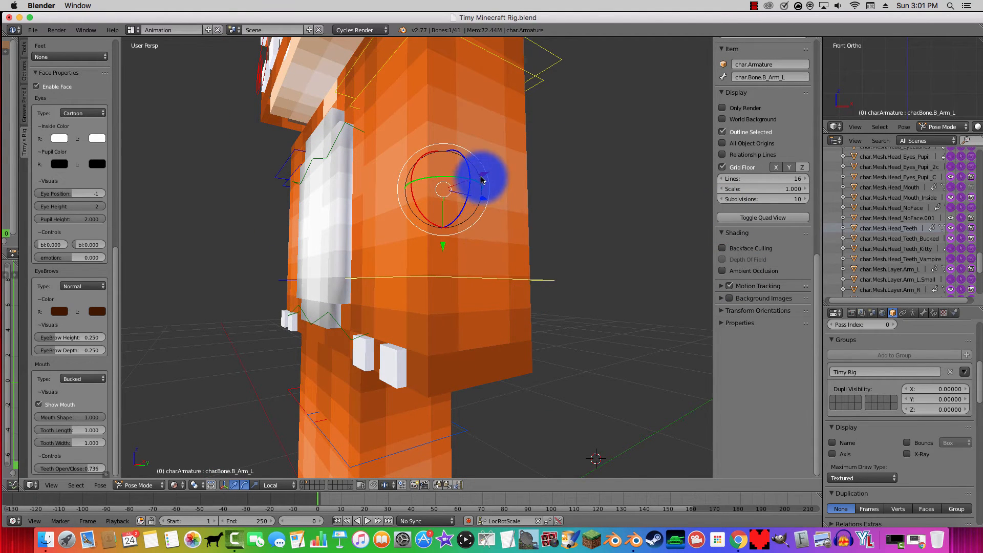
left_click_drag(481, 179, 559, 454)
right_click(559, 454)
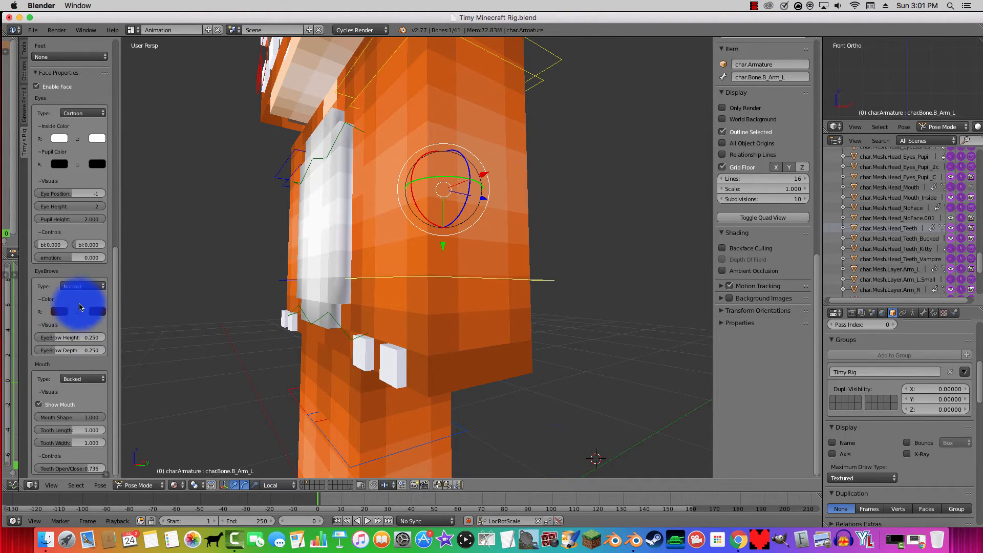
Step: Check the arm Bend Type options and bend the left forearm forward at the elbow
scroll(80, 307, "up", 15)
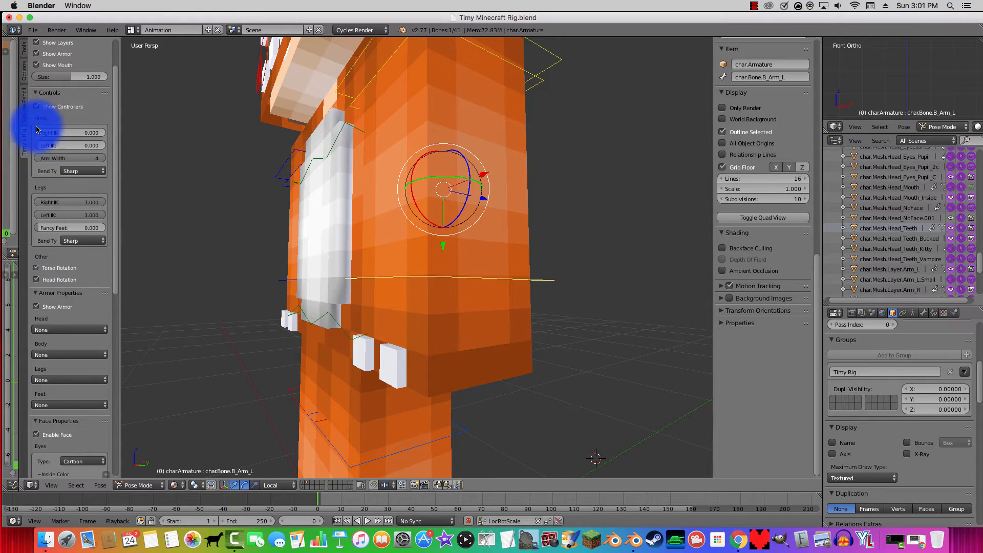
left_click(80, 173)
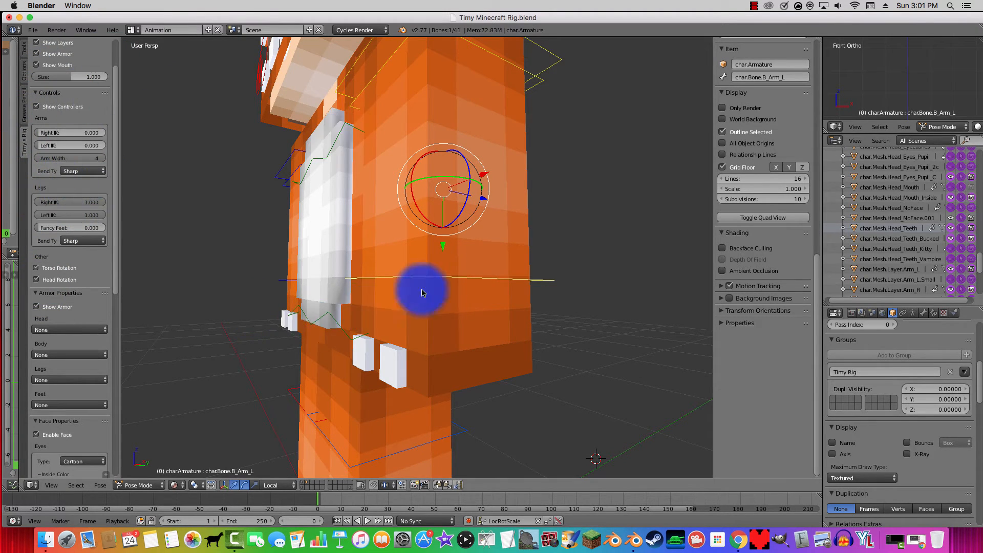
left_click_drag(484, 177, 485, 267)
Step: Select the right upper arm bone and try swinging the arm outward from the body
middle_click_drag(245, 362, 278, 320)
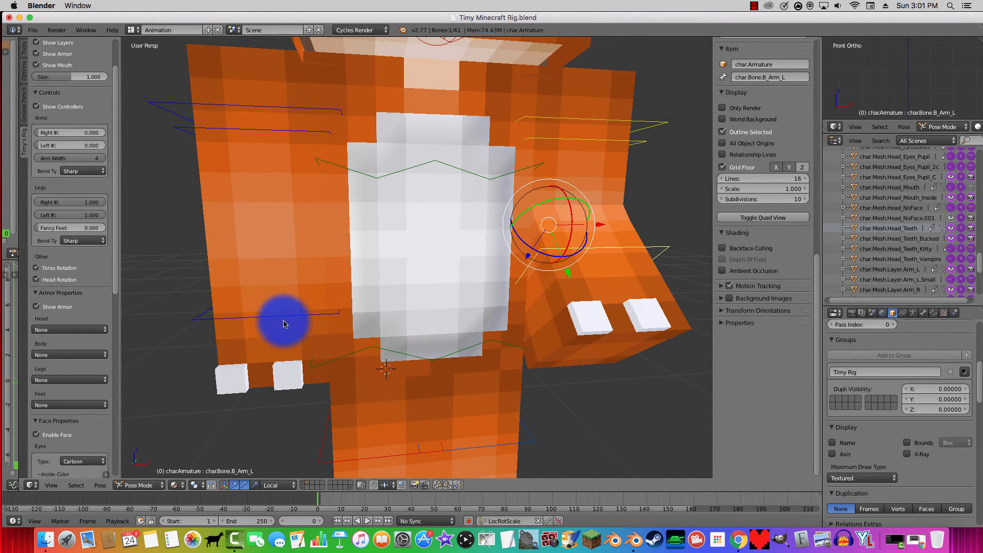
right_click(300, 284)
mouse_move(307, 230)
left_mouse_down()
mouse_move(335, 229)
mouse_move(315, 225)
left_mouse_up()
right_click(295, 138)
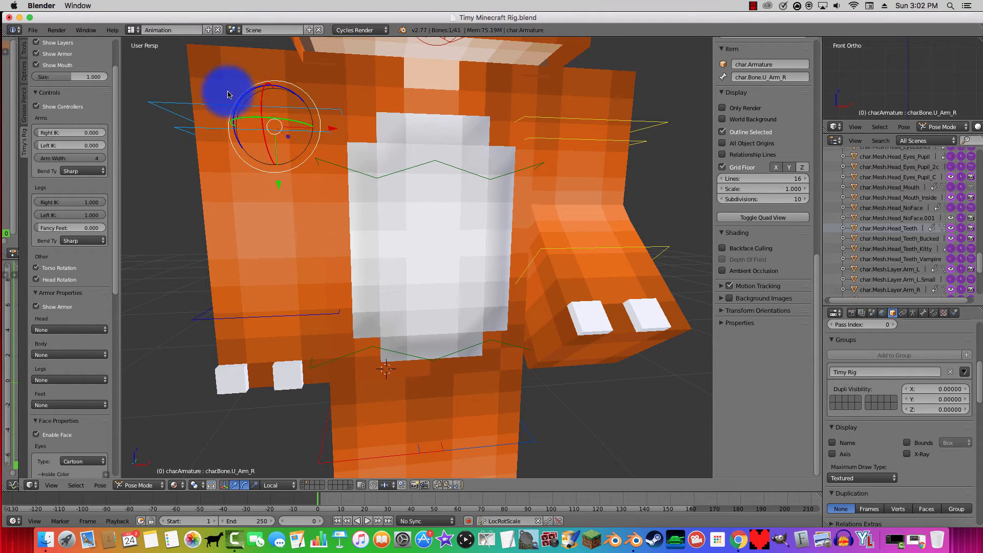
left_click_drag(295, 147, 297, 172)
Step: Try rotating the right lower arm bone, and rotate the right upper arm back to hang straight beside the body
right_click(282, 322)
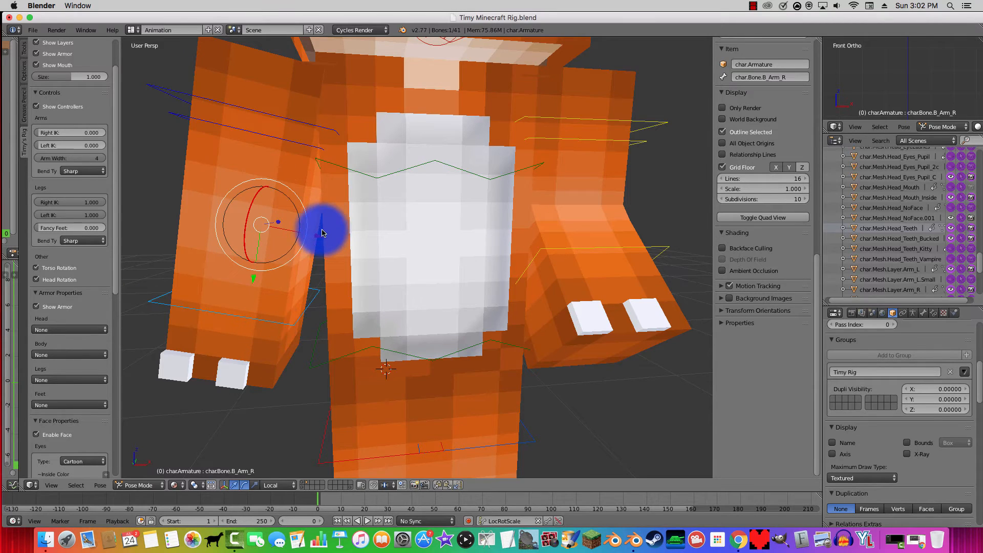
key("r")
left_click(317, 291)
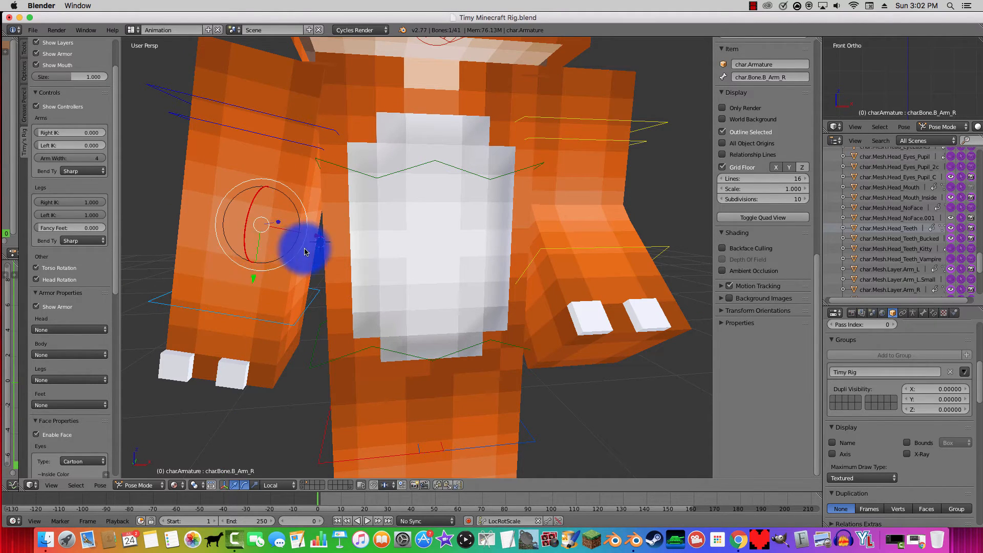
right_click(281, 139)
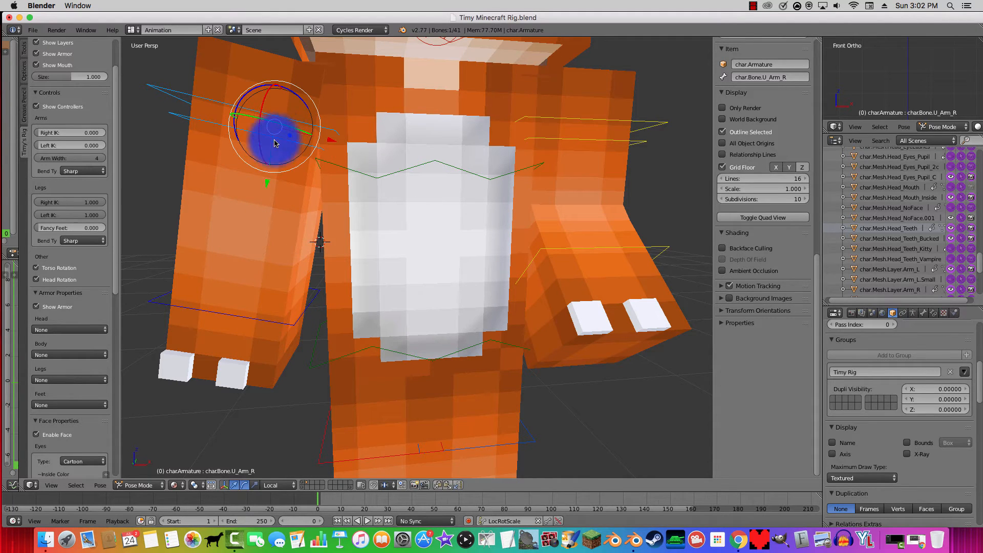
key("r")
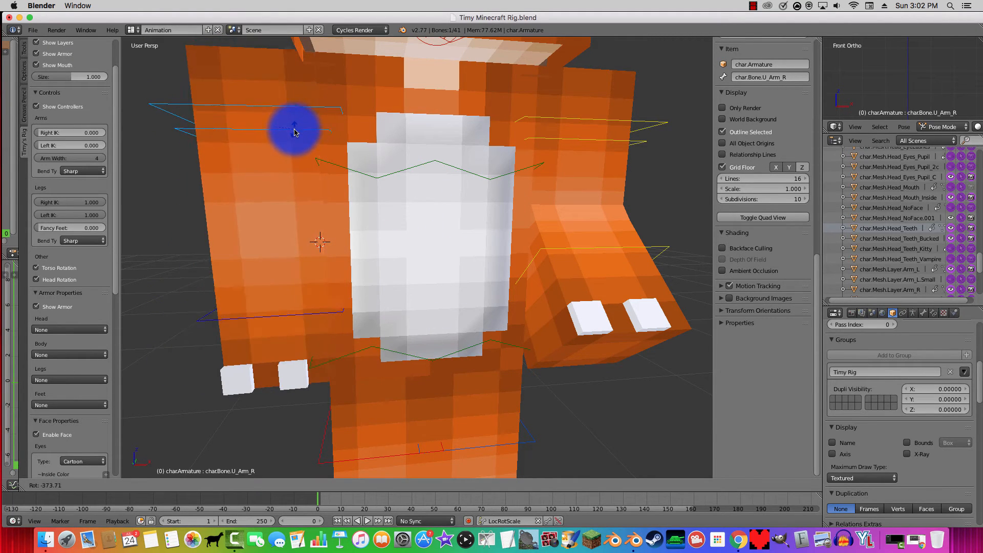
left_click(289, 132)
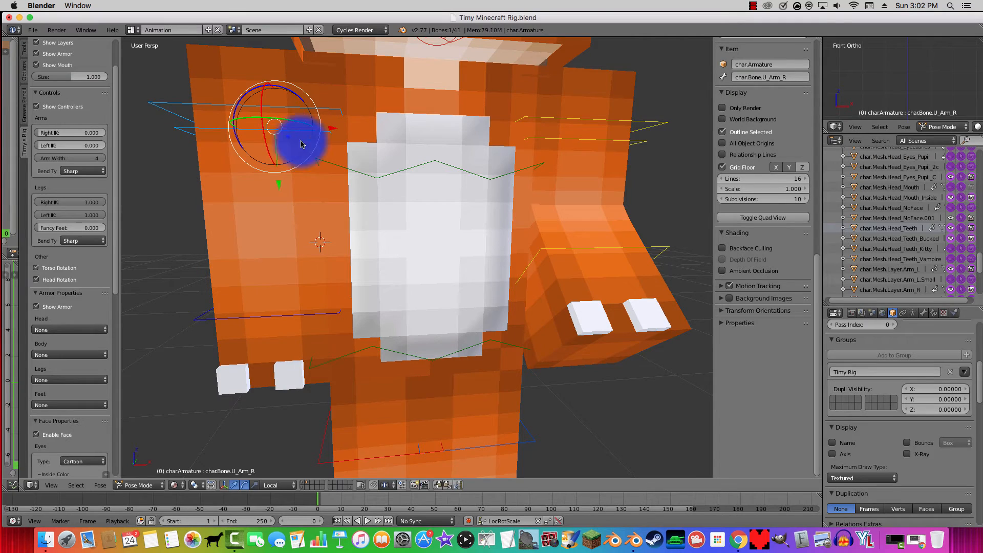
Step: Bend the right forearm sharply forward at the elbow and rotate the right upper arm outward from the body
right_click(274, 313)
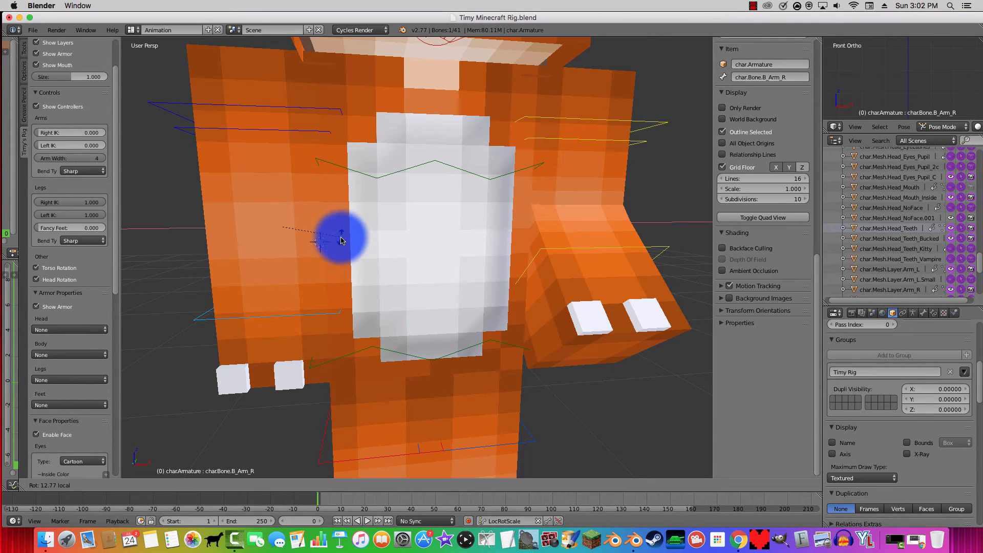
key("r")
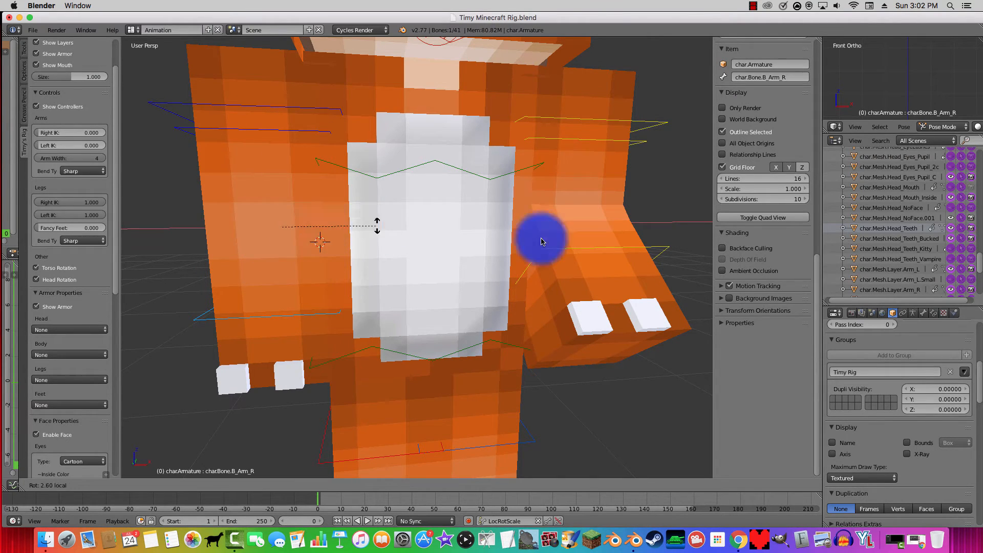
left_click(232, 264)
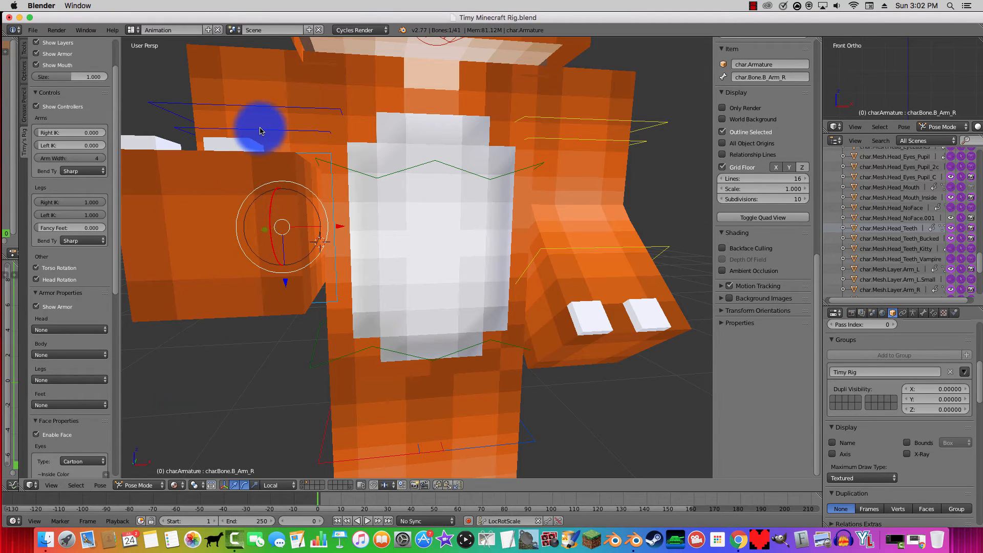
right_click(259, 125)
key("r")
left_click(303, 203)
scroll(330, 231, "down", 6)
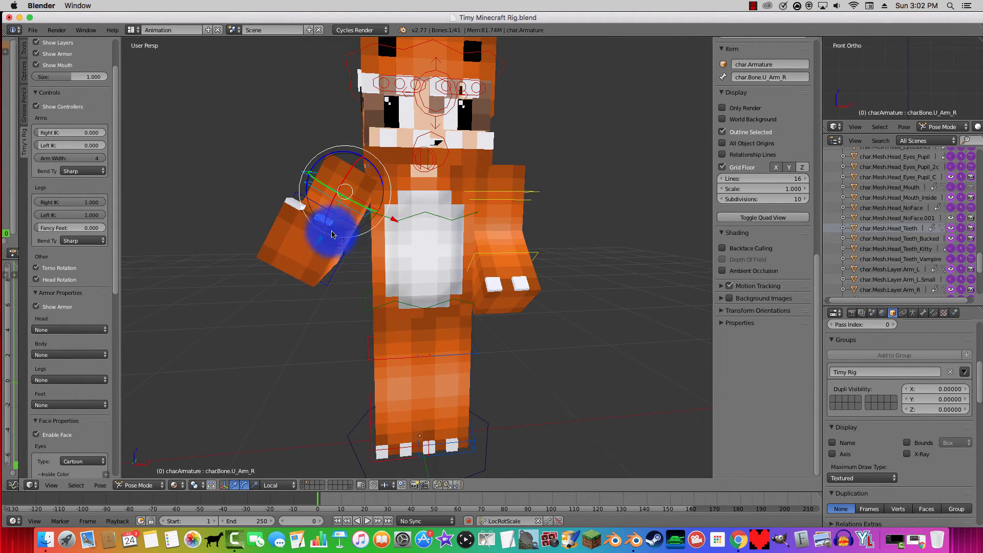
Step: Rotate the left upper arm bone outward so the arm swings away from the body
right_click(482, 199)
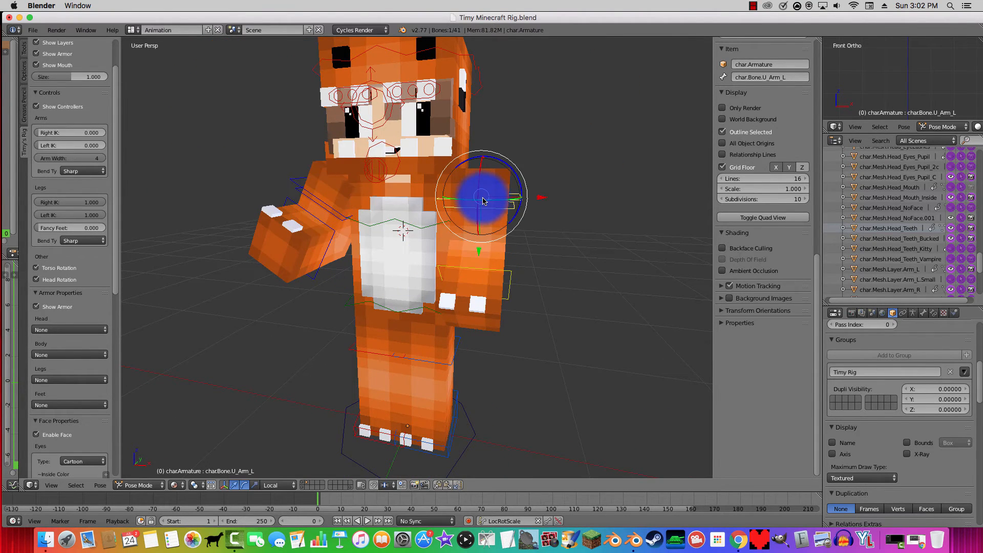
key("r")
left_click(492, 201)
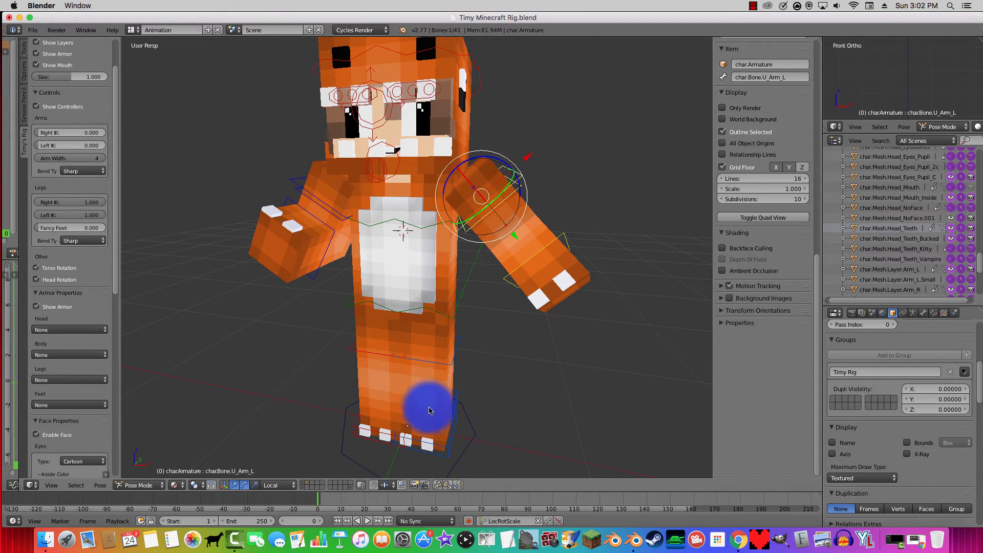
scroll(437, 438, "up", 1)
middle_click_drag(439, 435, 395, 250, "shift")
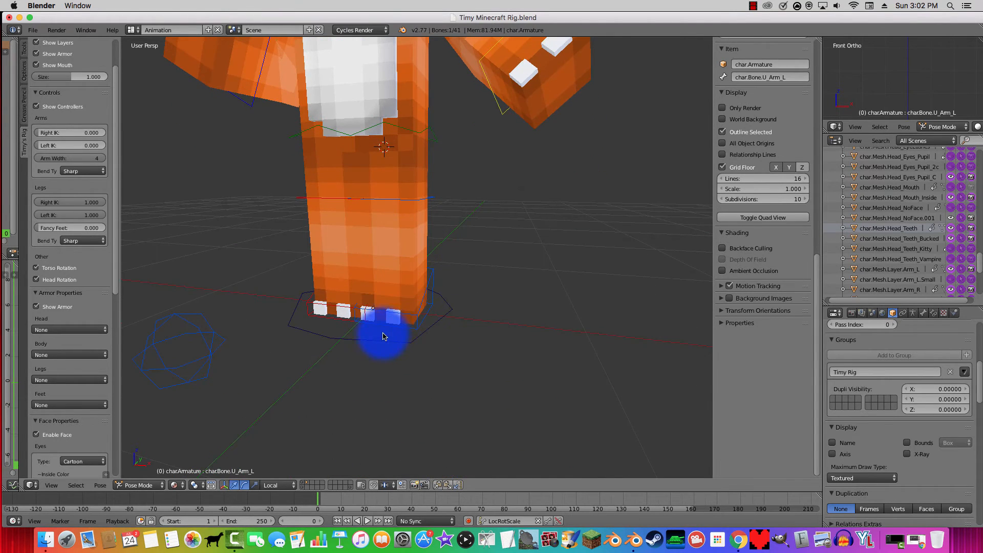
key("g")
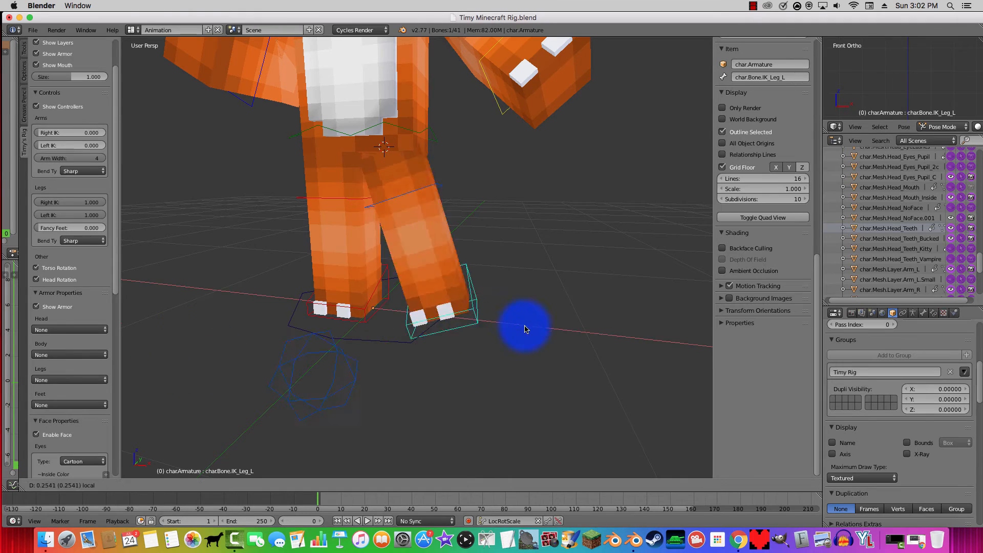
left_click_drag(199, 299, 534, 308)
right_click(534, 309)
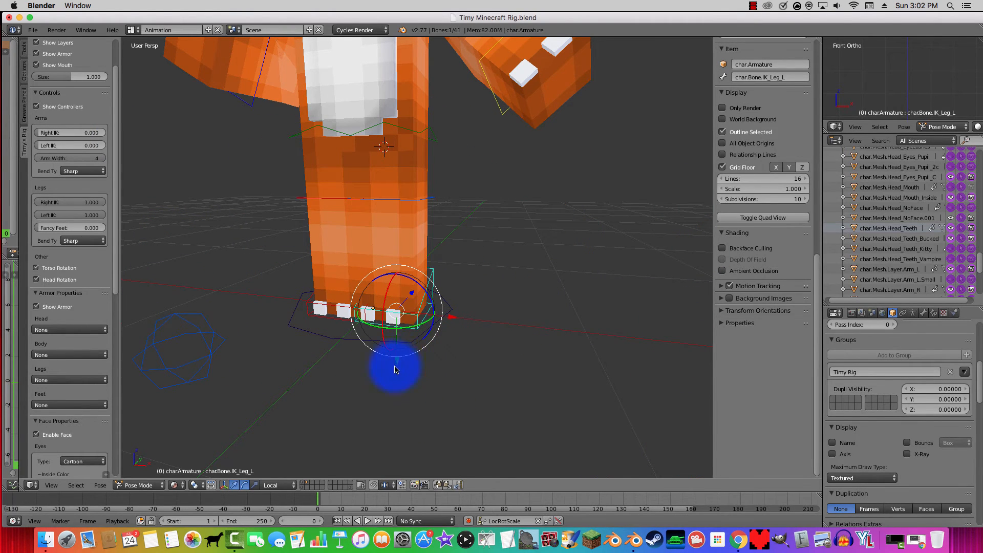
Step: Move the left leg IK controller forward and up so the leg steps out in front of the body with a bent knee
left_click_drag(395, 369, 413, 472)
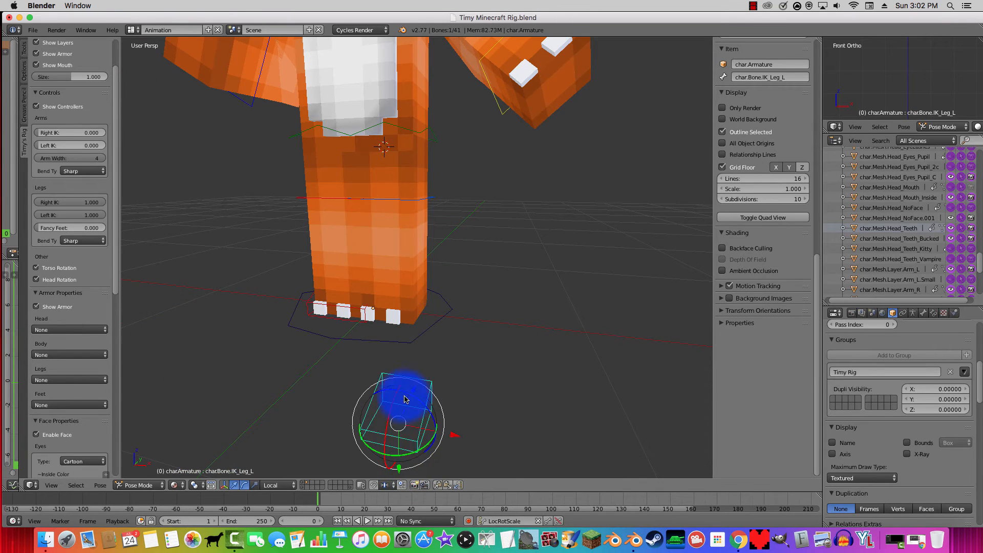
middle_click_drag(407, 393, 465, 374)
left_click_drag(464, 368, 344, 285)
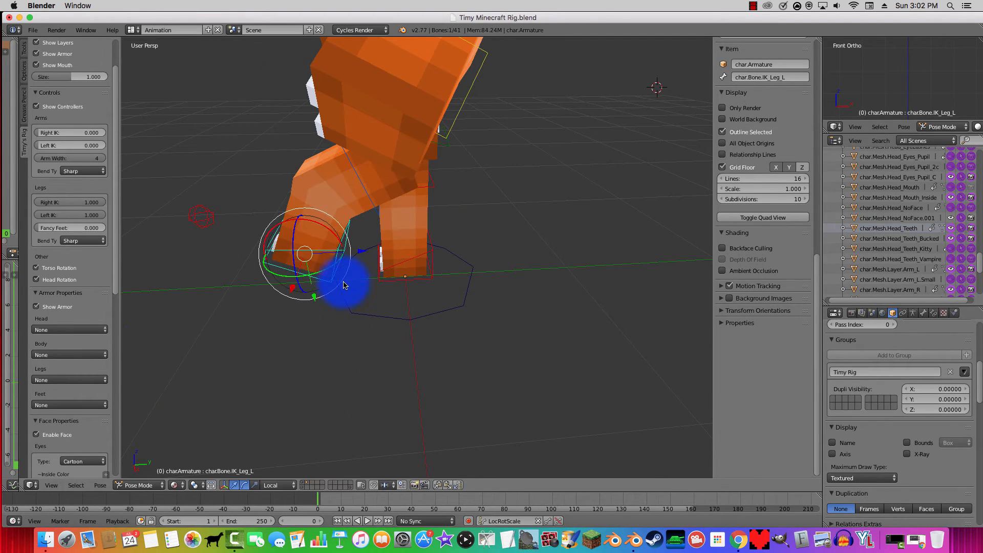
left_click_drag(309, 235, 318, 305)
left_click(335, 277)
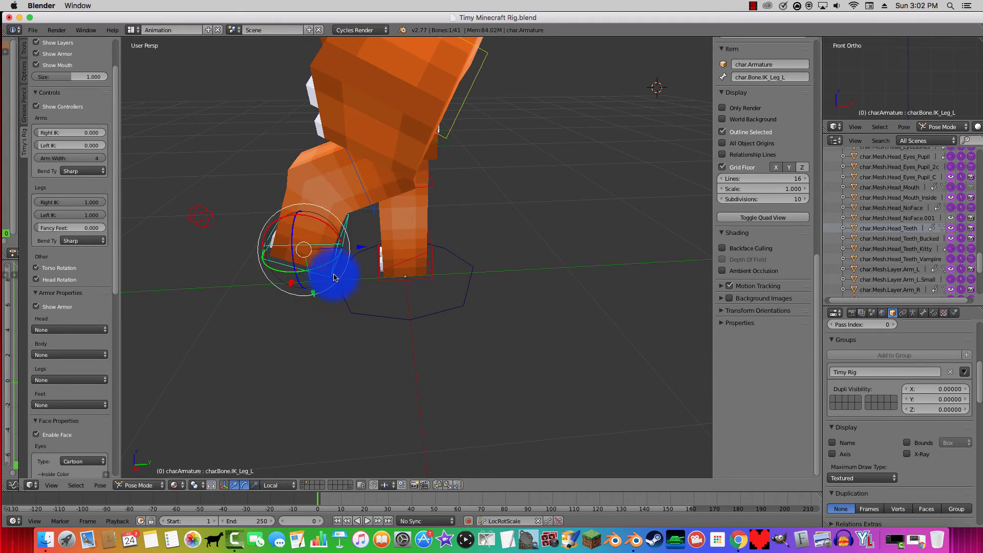
Step: Rotate the left leg IK controller slightly to tilt the raised foot, and check the toes up close
key("r")
mouse_move(348, 249)
left_mouse_down()
mouse_move(351, 239)
mouse_move(380, 251)
mouse_move(352, 253)
left_mouse_up()
middle_click_drag(351, 252, 529, 281)
scroll(529, 281, "up", 4)
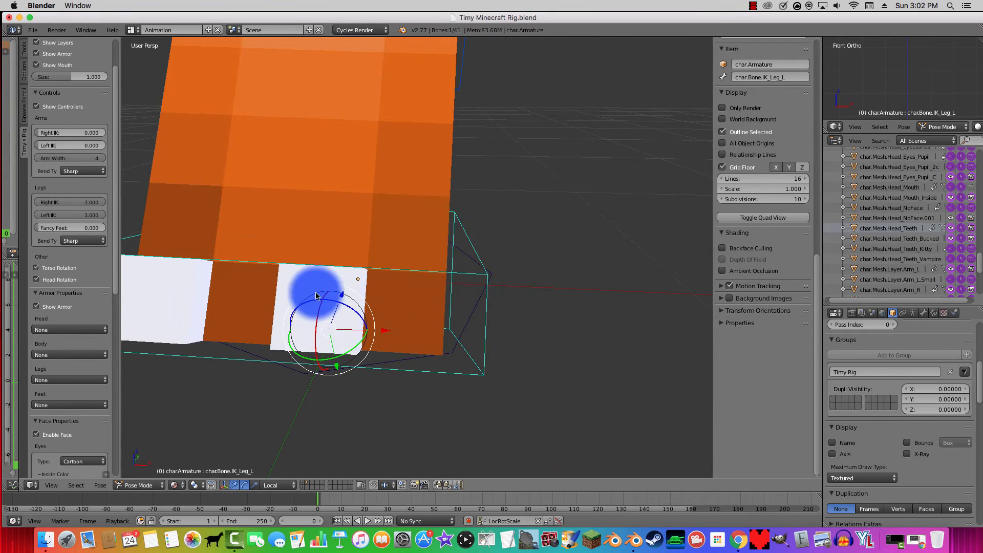
left_click_drag(327, 301, 336, 282)
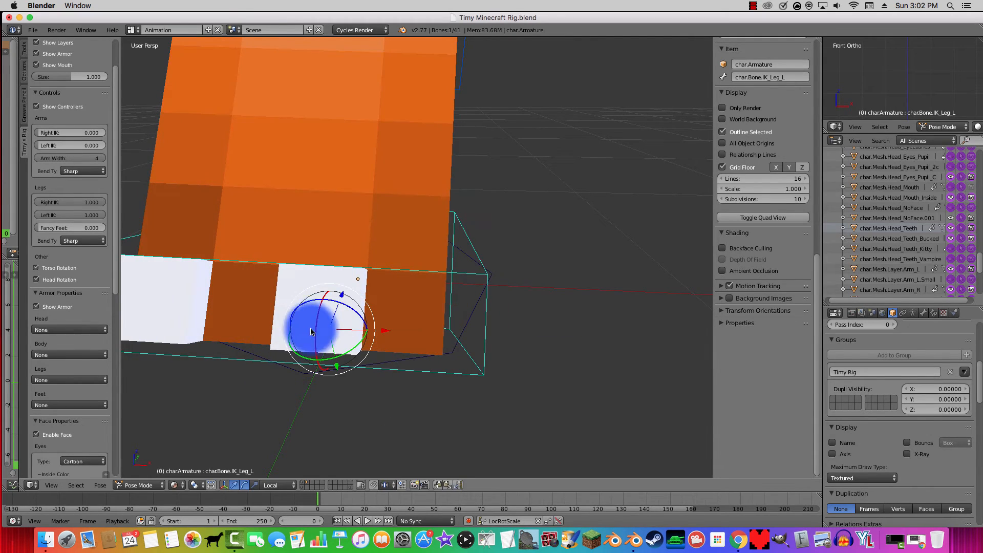
Step: Move the right leg IK controller backward so the leg trails behind the body in a running pose
middle_click_drag(302, 364, 507, 355)
right_click(310, 370)
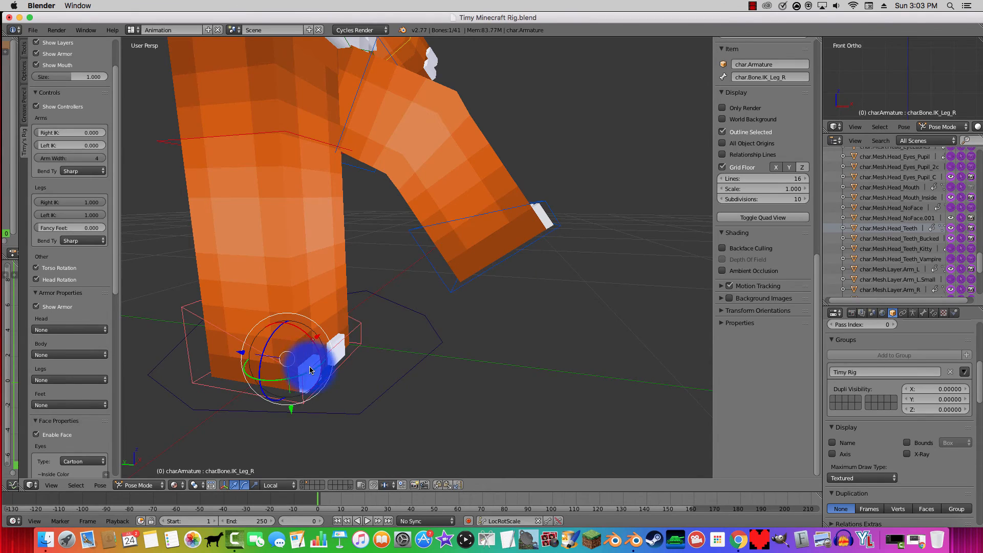
middle_click_drag(260, 359, 407, 251)
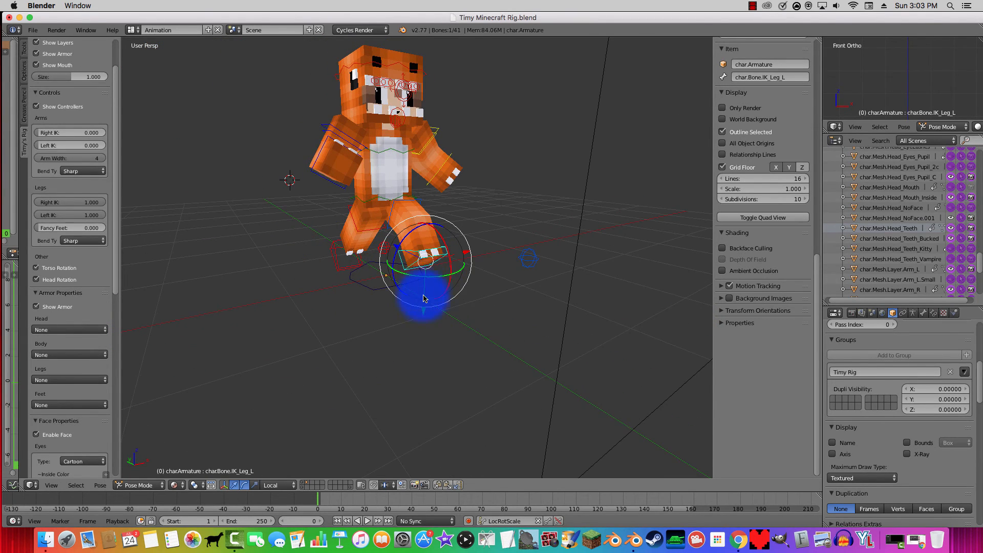
middle_click_drag(424, 299, 452, 238)
Step: Lock the camera to the view and frame the whole posed character inside the camera border
key("KP_0")
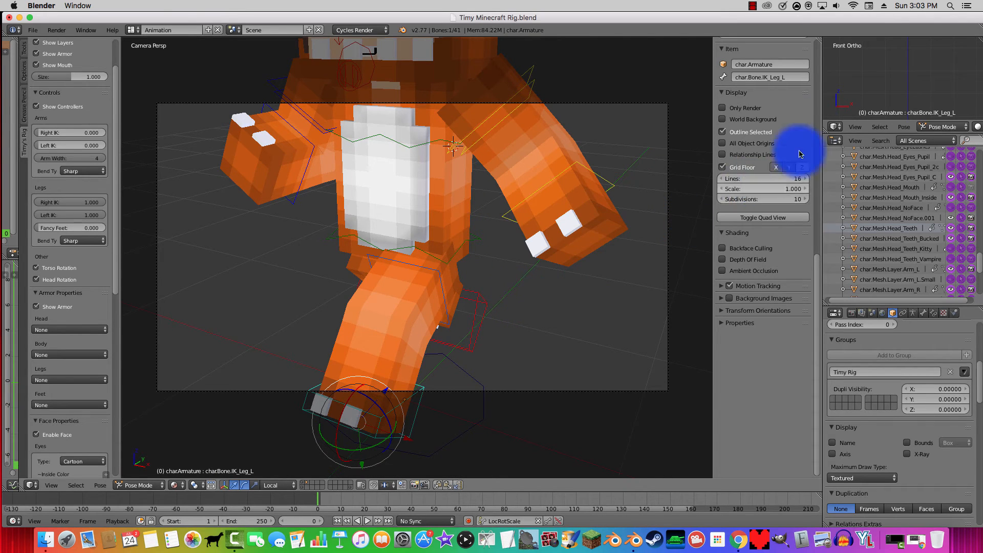
scroll(796, 133, "up", 10)
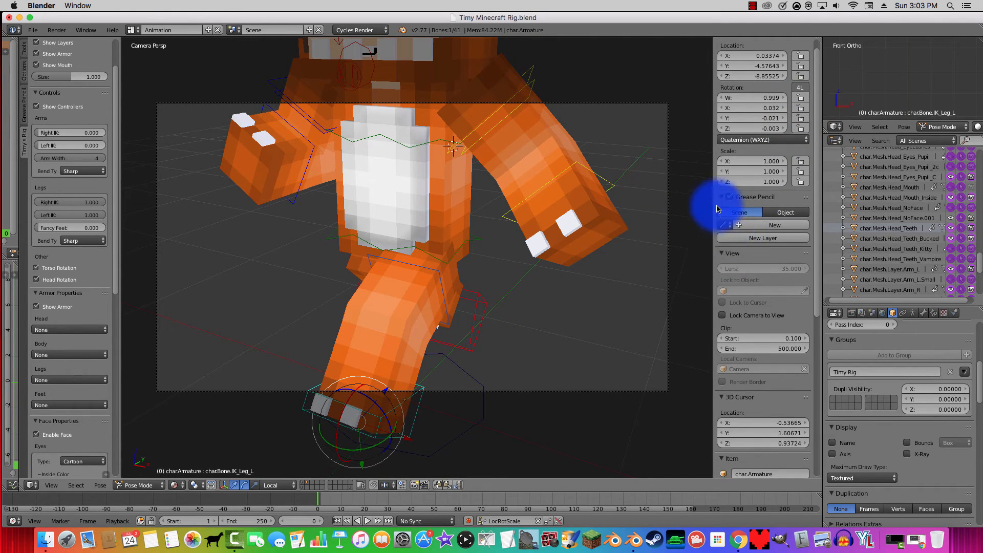
left_click(722, 315)
key("n")
scroll(496, 245, "down", 4)
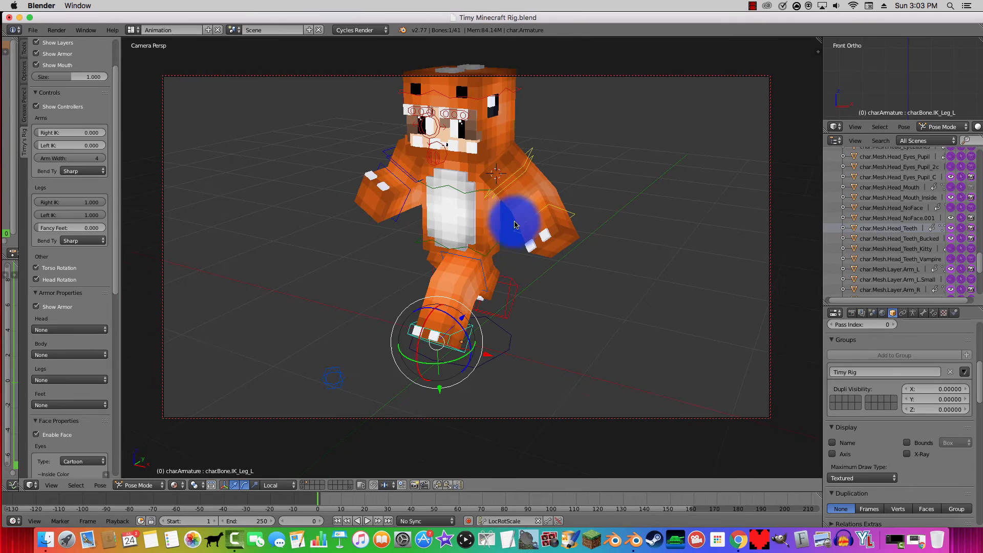
middle_click_drag(515, 224, 500, 279)
Step: Try the Blender Render engine, and return the scene to Cycles Render
left_click(386, 30)
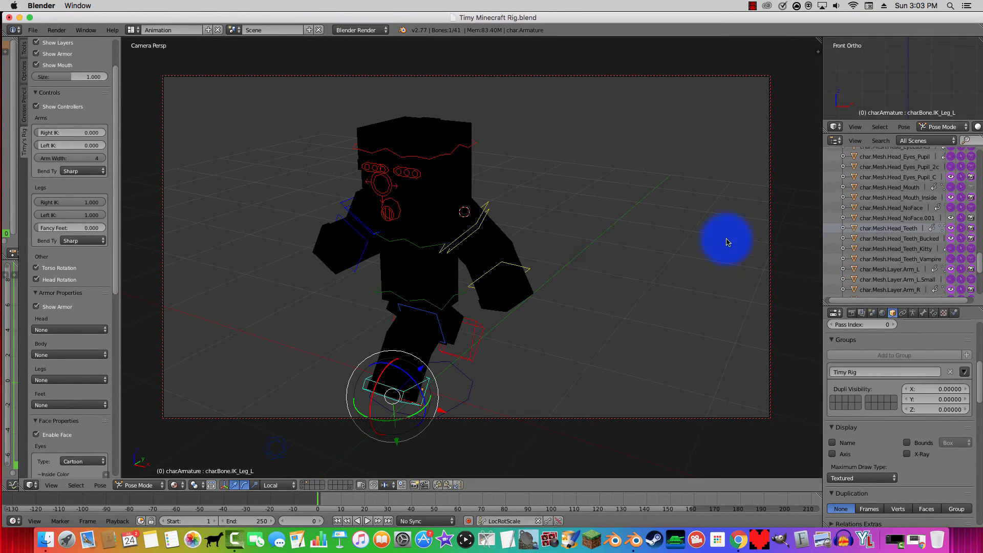
left_click(364, 30)
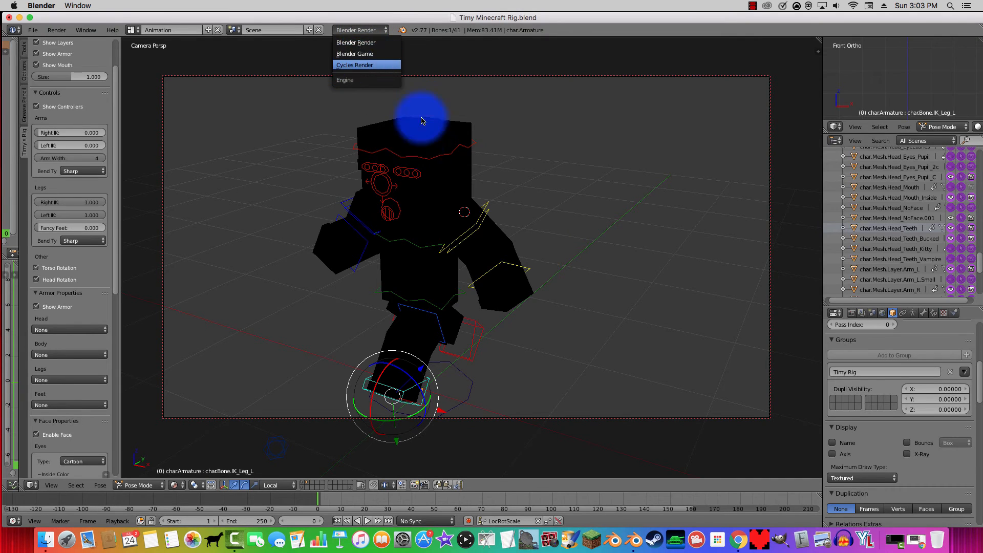
left_click(356, 65)
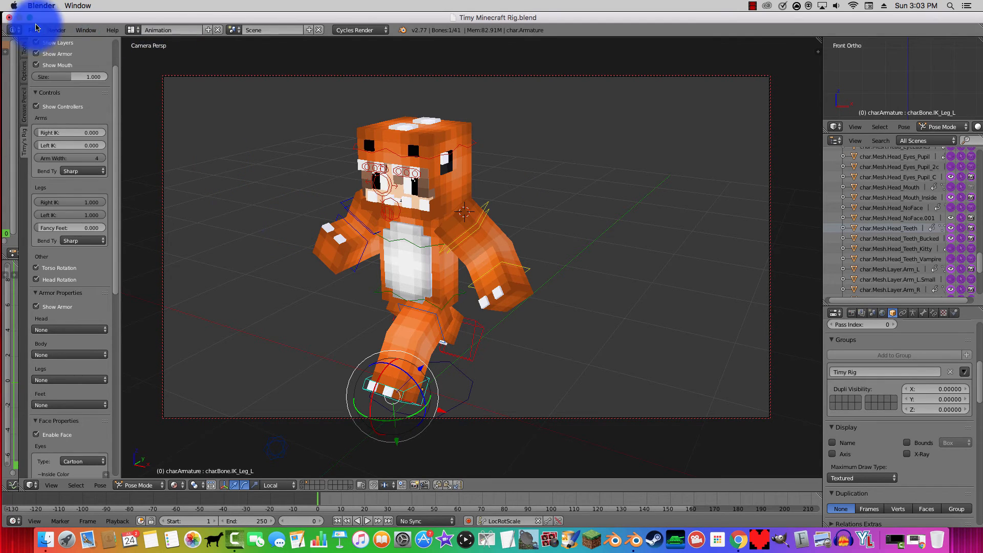
Step: Start a Cycles test render of the posed character, and cancel it to return to the scene
left_click(56, 30)
left_click(71, 43)
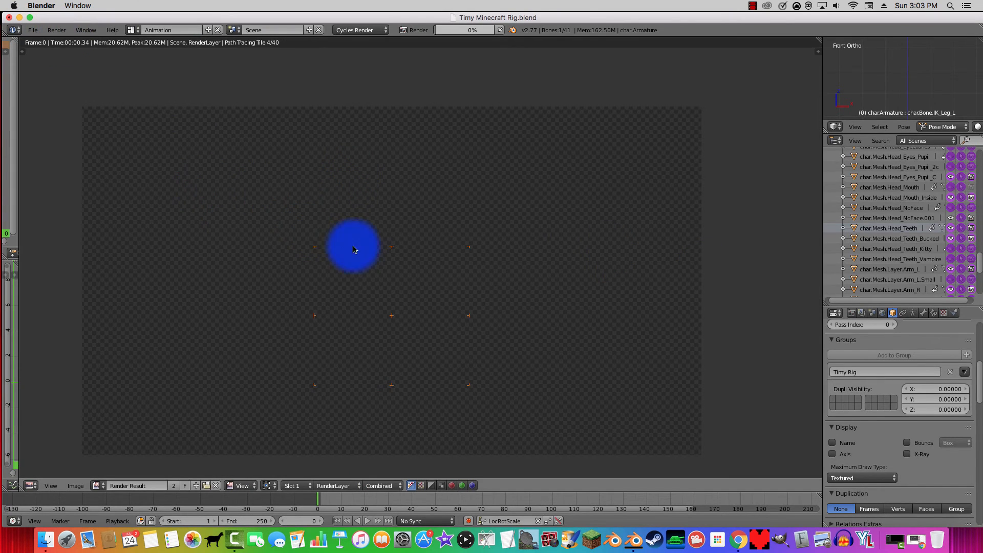
middle_click_drag(371, 252, 410, 219)
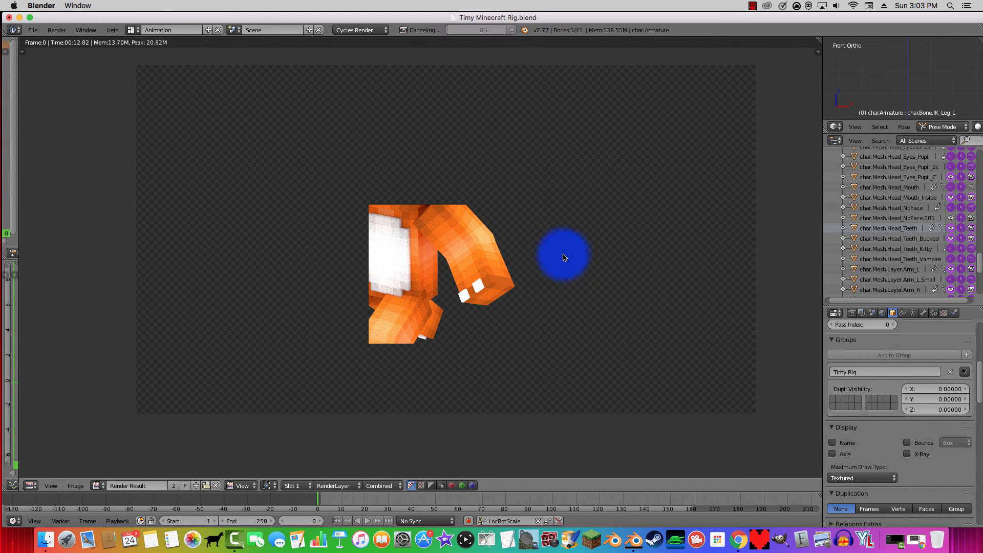
key("Escape")
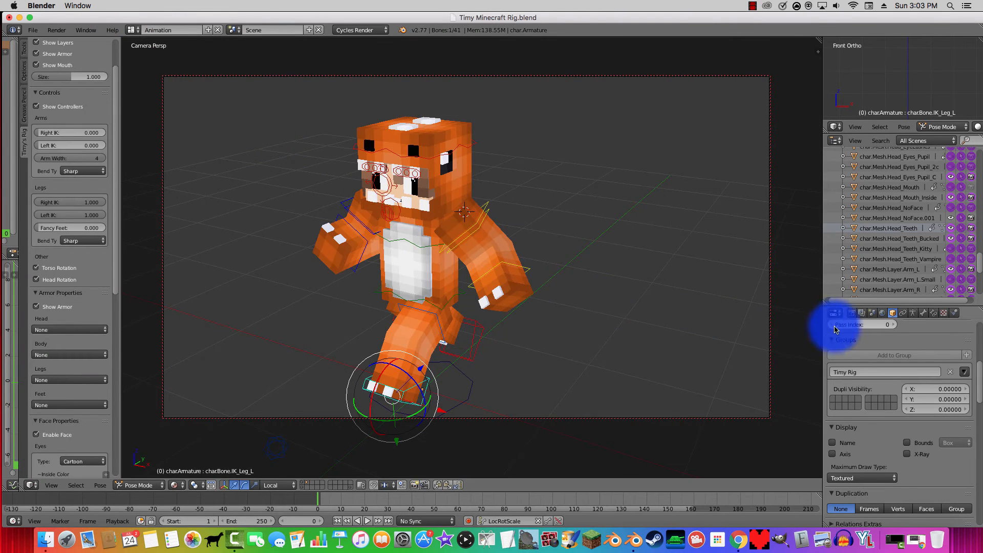
Step: Set the world's Ambient Occlusion factor to 0.75
left_click(882, 313)
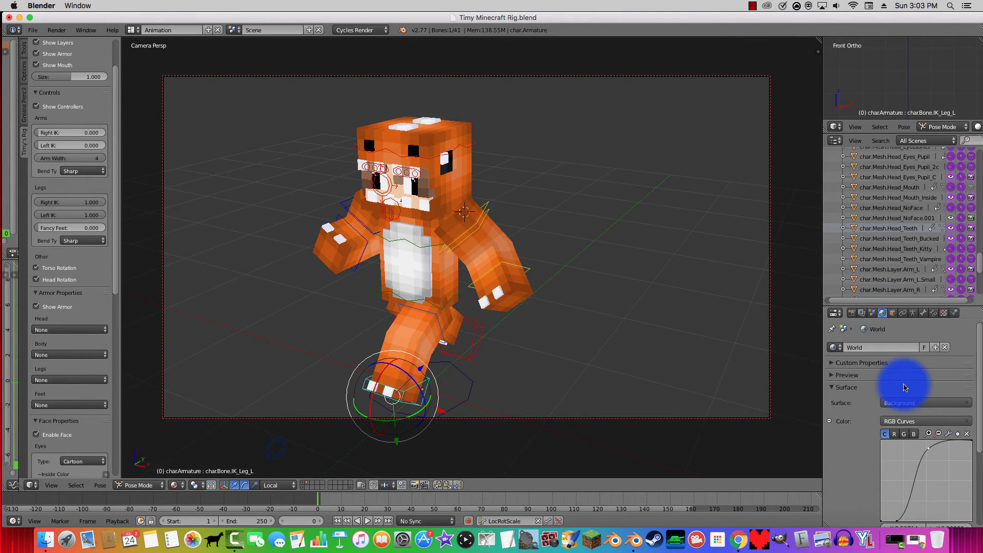
scroll(904, 388, "down", 5)
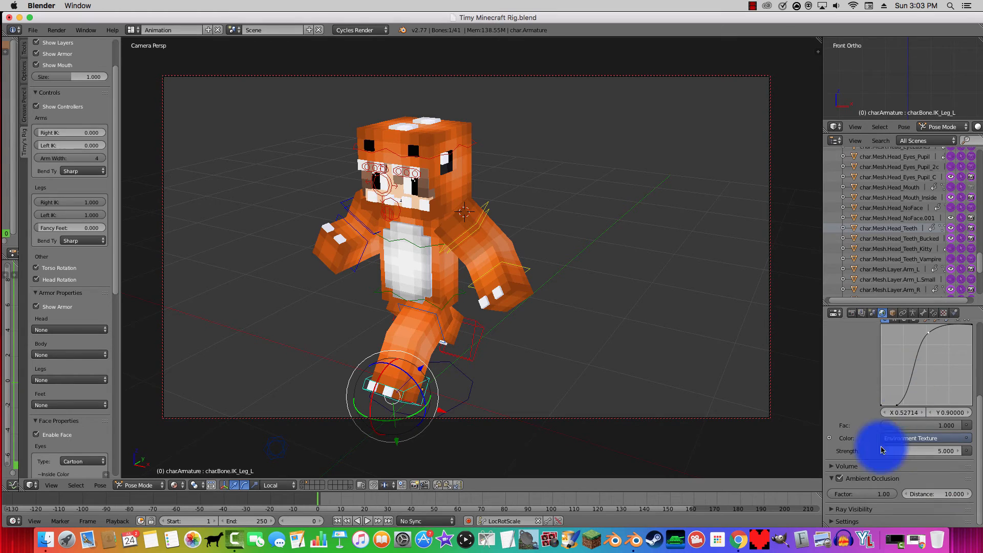
left_click(871, 494)
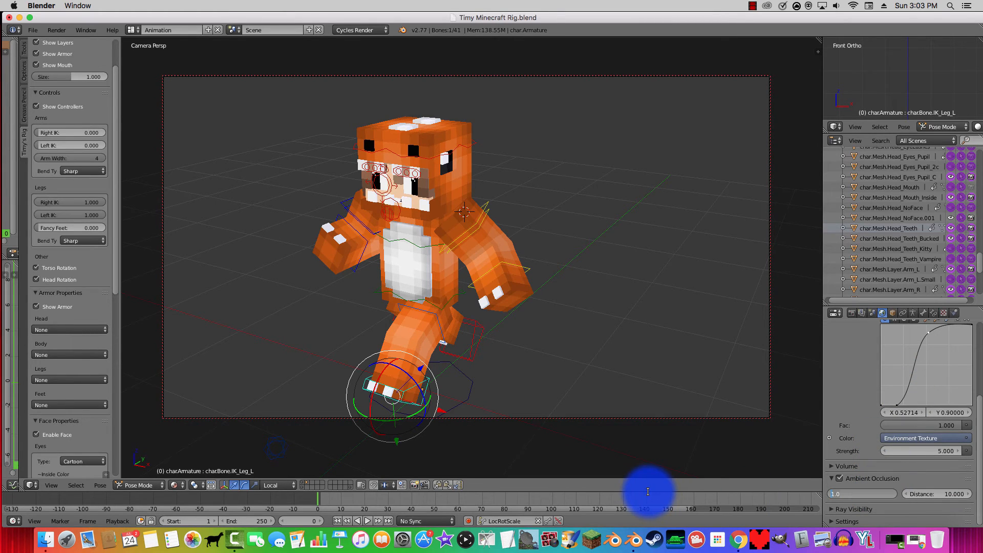
type("0.75")
key("Return")
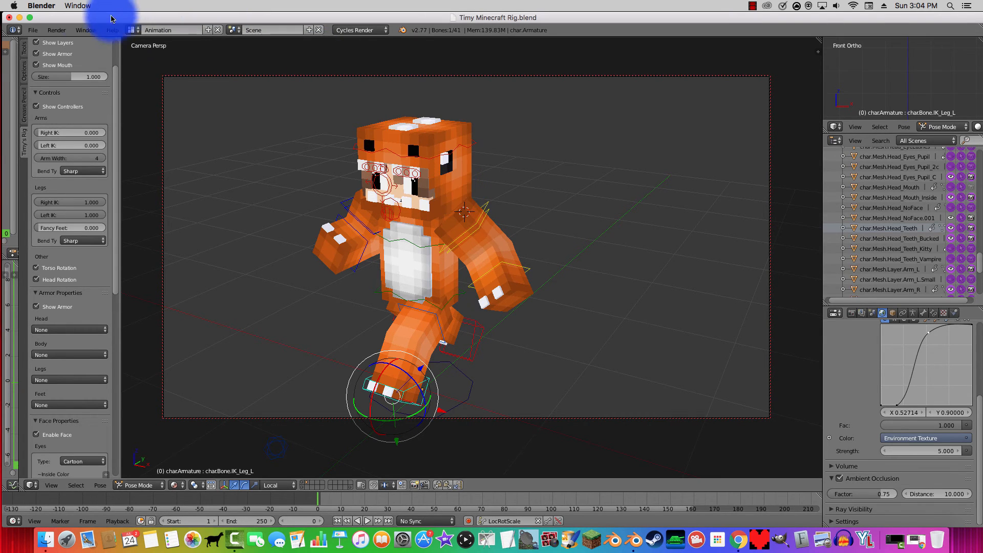
Step: Start another test render to check the adjusted world lighting, and cancel it partway to return to the scene
left_click(57, 30)
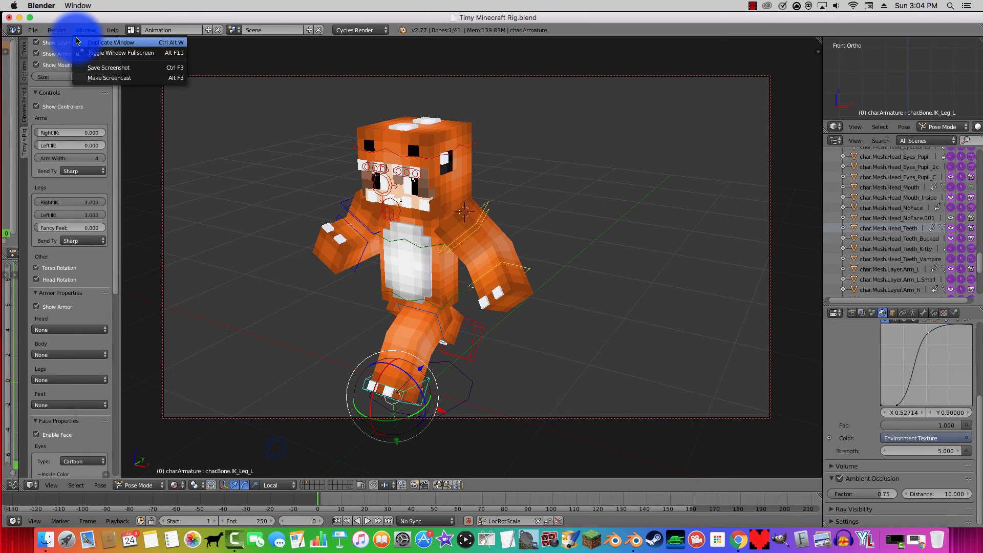
left_click(59, 43)
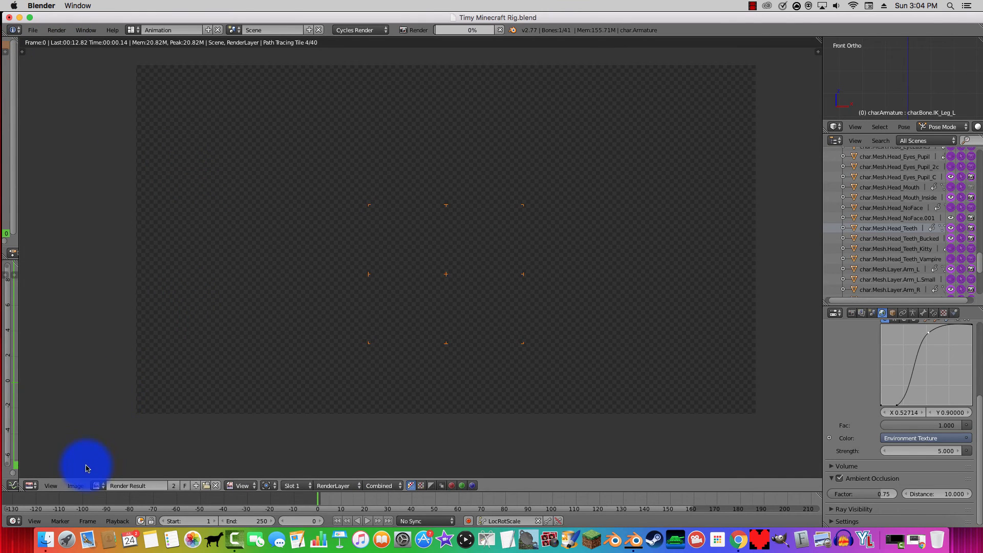
left_click(75, 486)
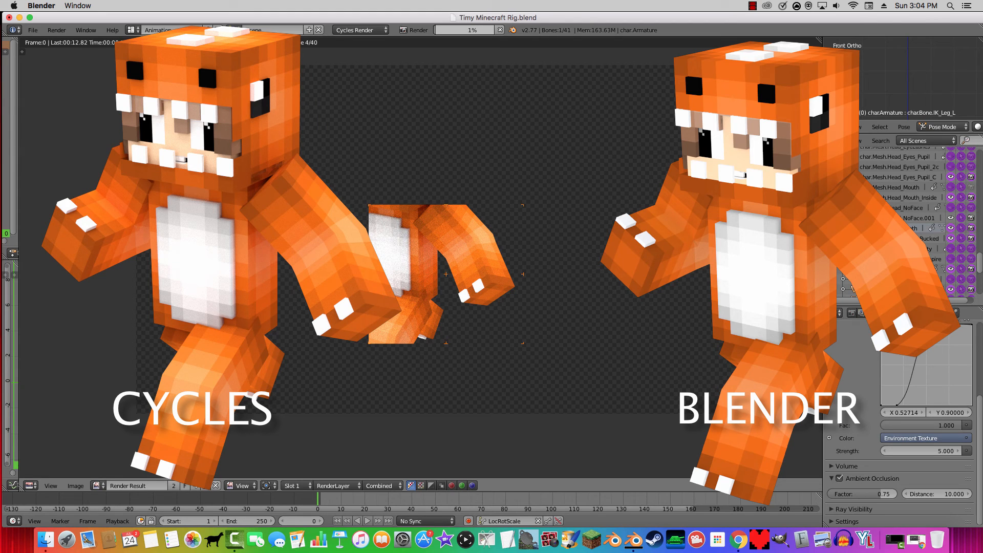
key("Escape")
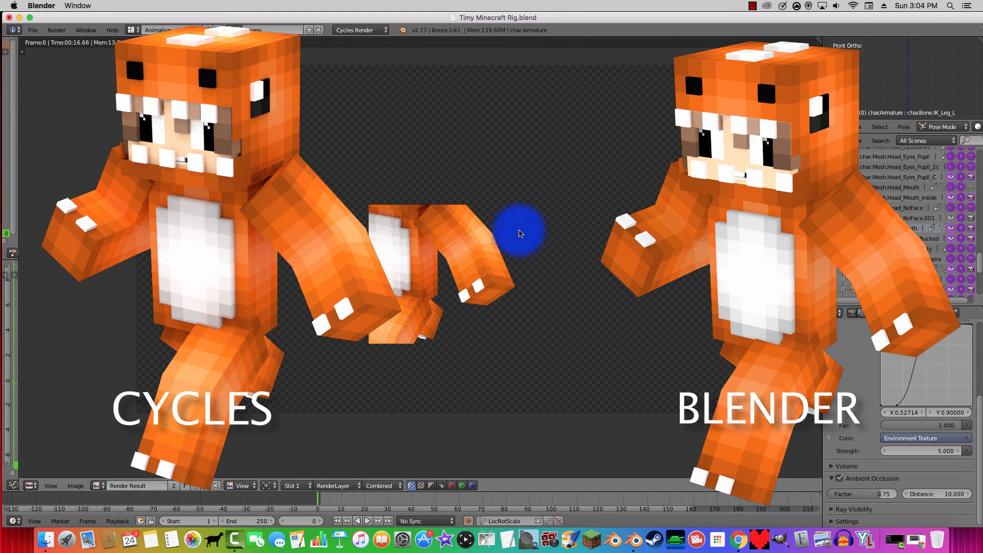
key("Escape")
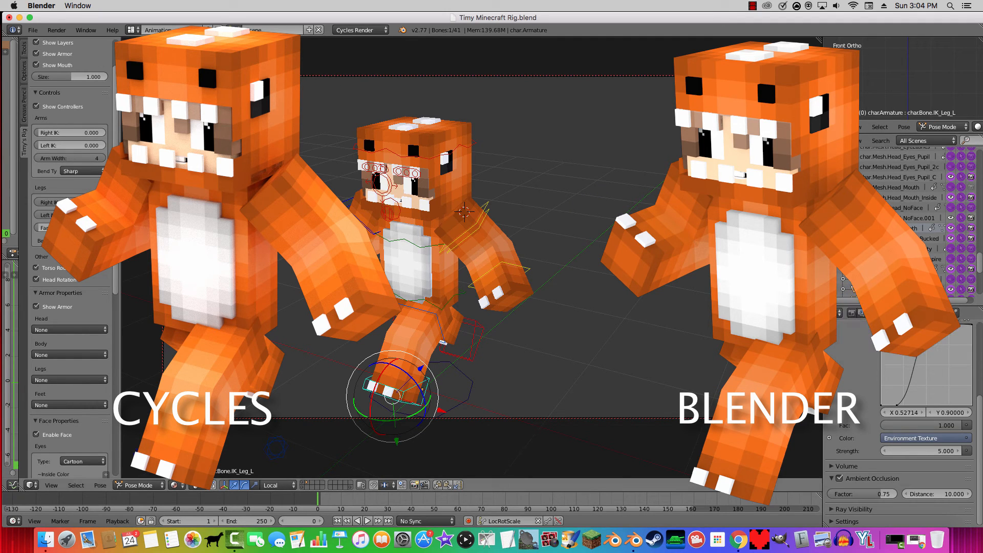
Step: Reframe the locked camera so the whole character, from head to front foot, fits within the camera border
key("n")
scroll(709, 404, "down", 7)
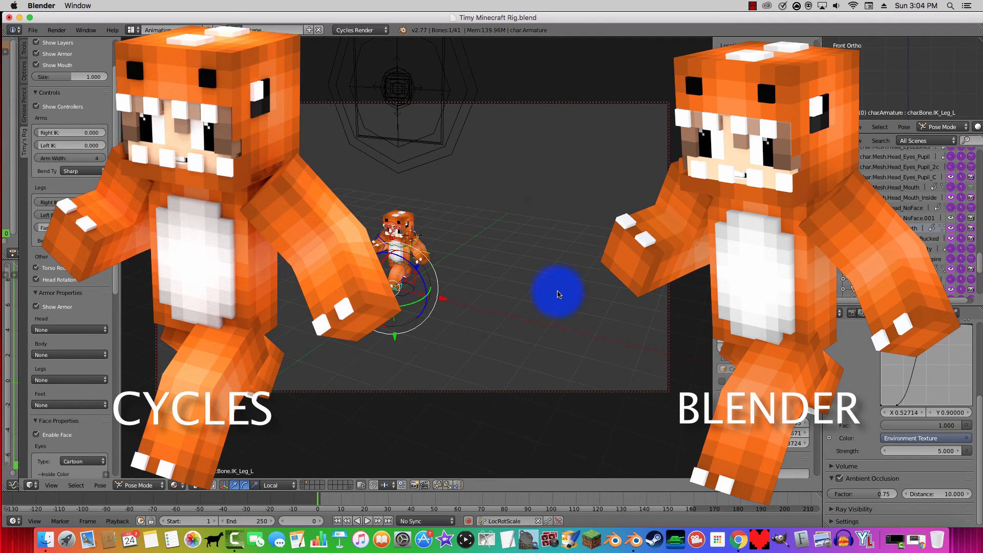
scroll(557, 292, "up", 8)
scroll(410, 307, "down", 5)
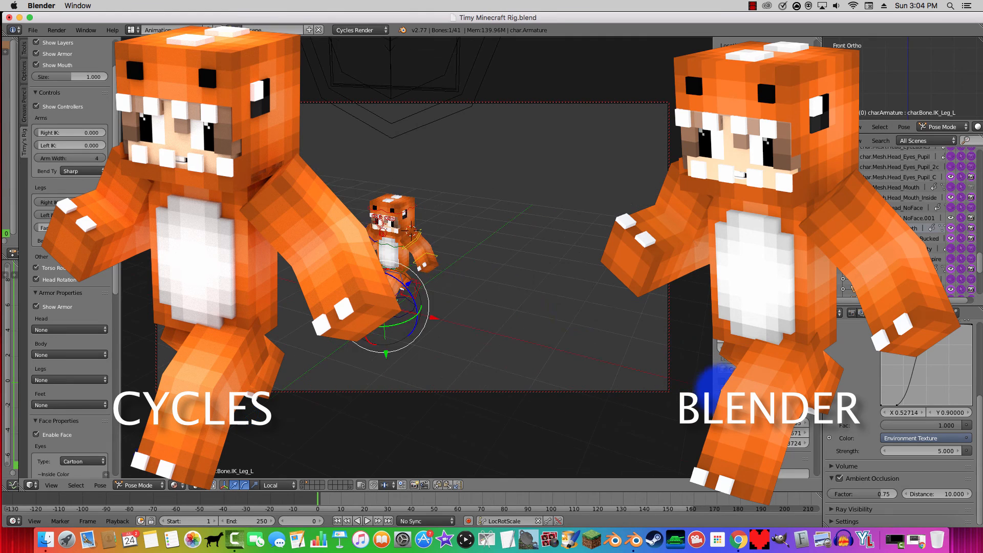
scroll(529, 285, "up", 4)
scroll(506, 277, "up", 2)
middle_click_drag(484, 263, 499, 250, "shift")
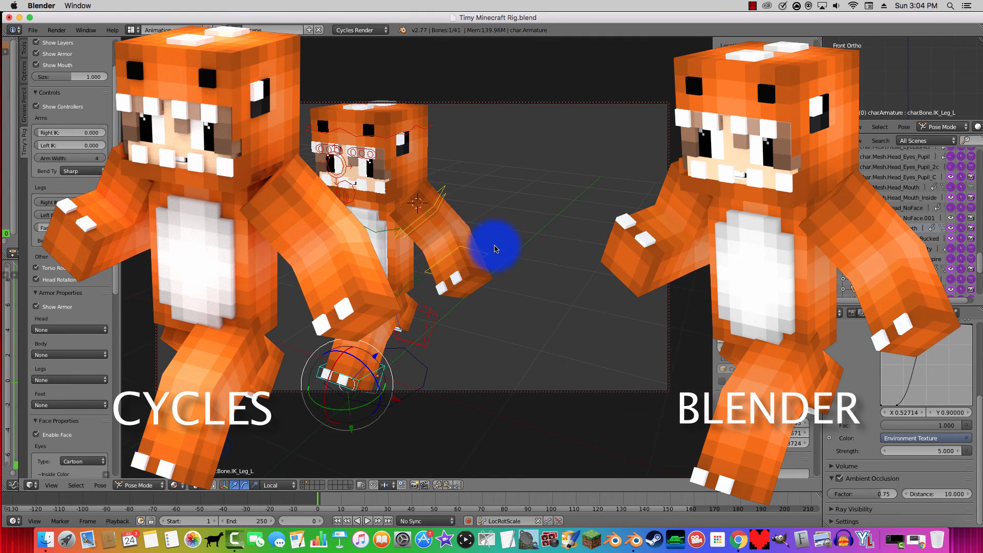
scroll(498, 250, "down", 2)
Step: Enable Ambient Occlusion in the viewport shading settings
scroll(742, 388, "down", 5)
scroll(766, 256, "down", 3)
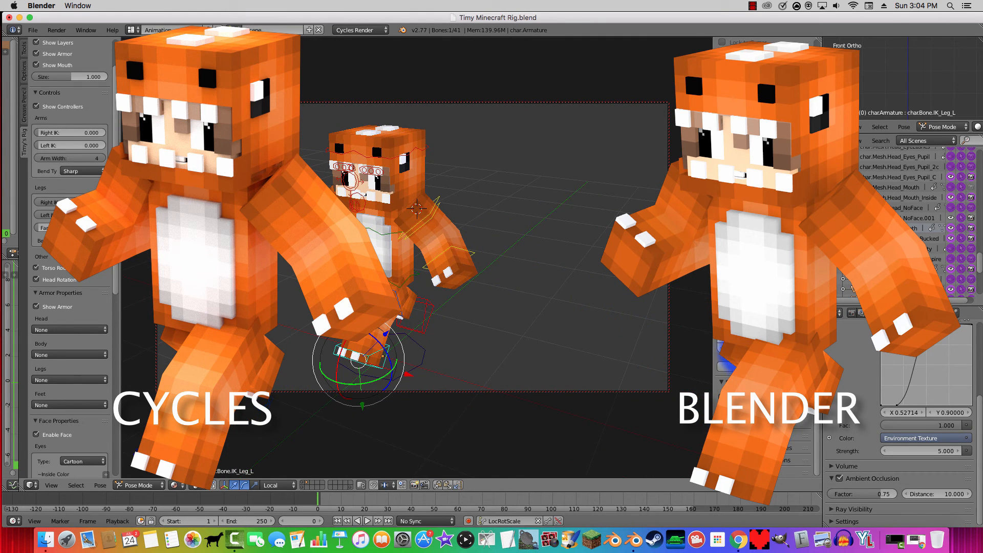
left_click(724, 417)
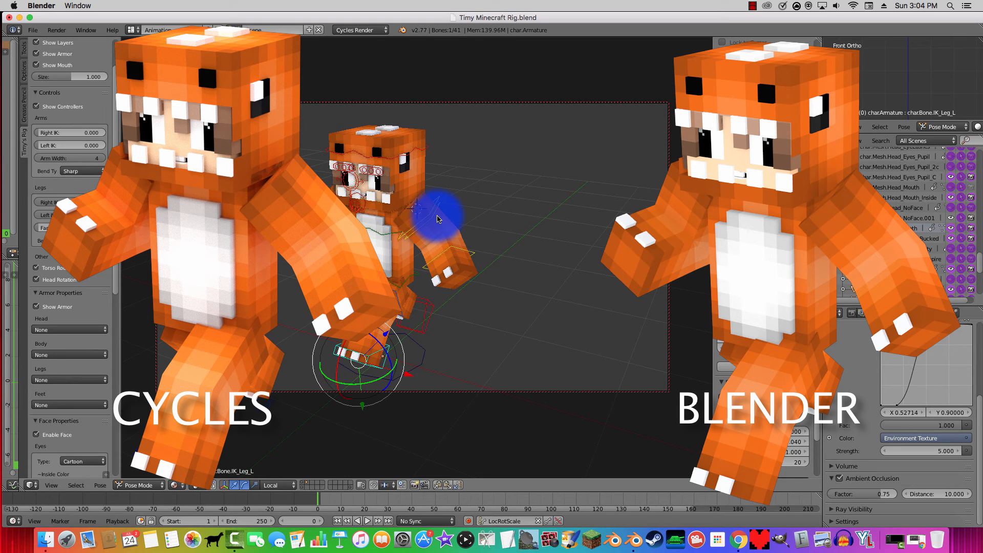
Step: Render a still image of the reframed character with viewport ambient occlusion enabled
left_click(57, 30)
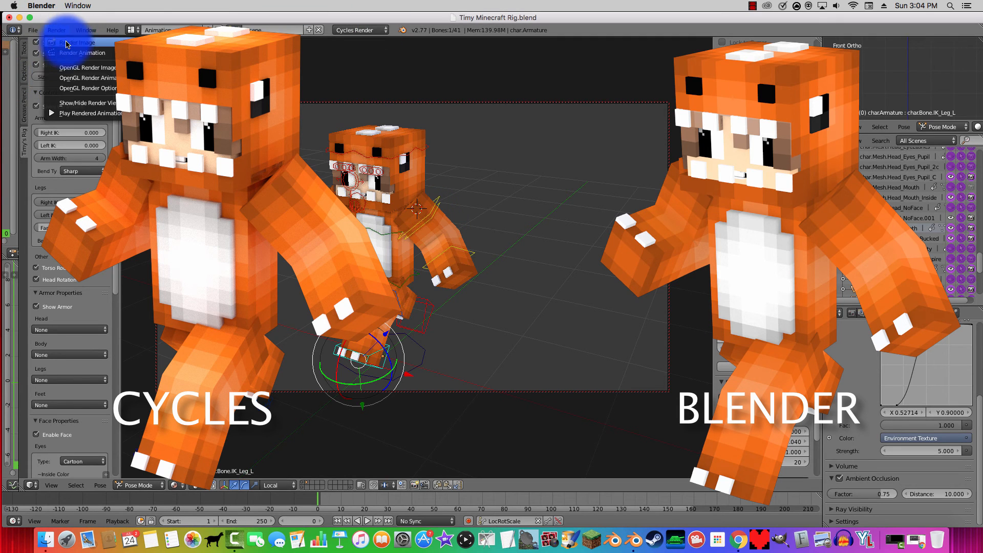
left_click(67, 43)
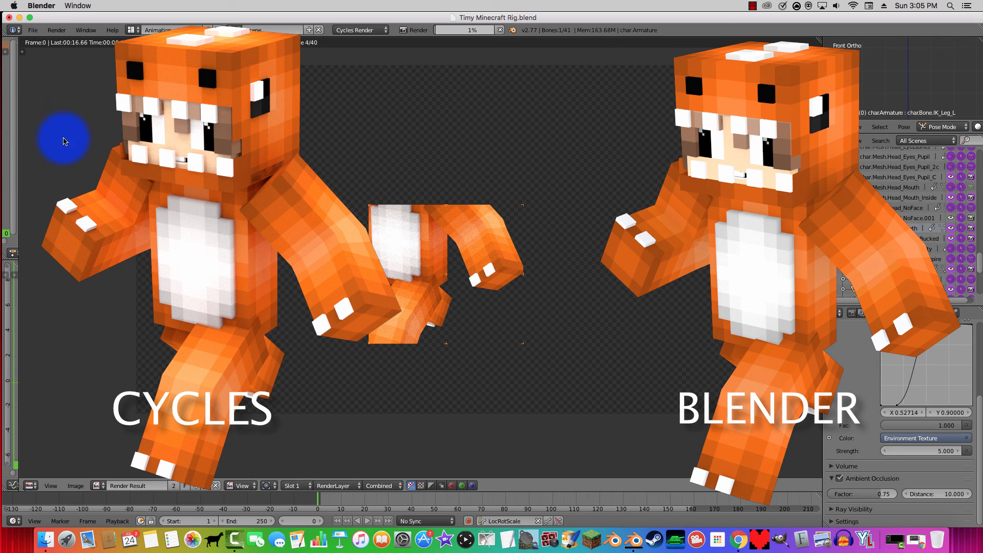
left_click(753, 6)
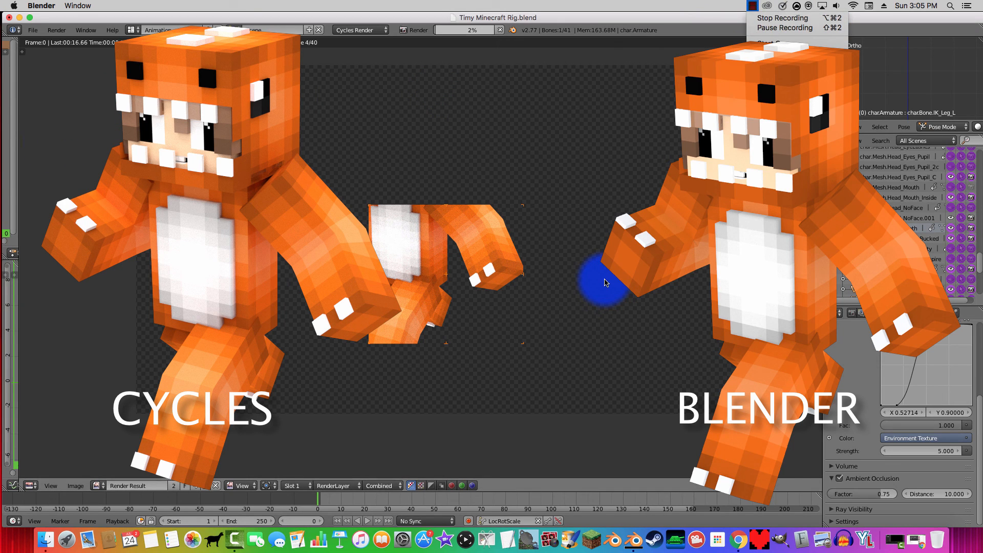
Step: Cancel the running Cycles render, return to the scene, and switch the render engine to Blender Render
left_click(605, 283)
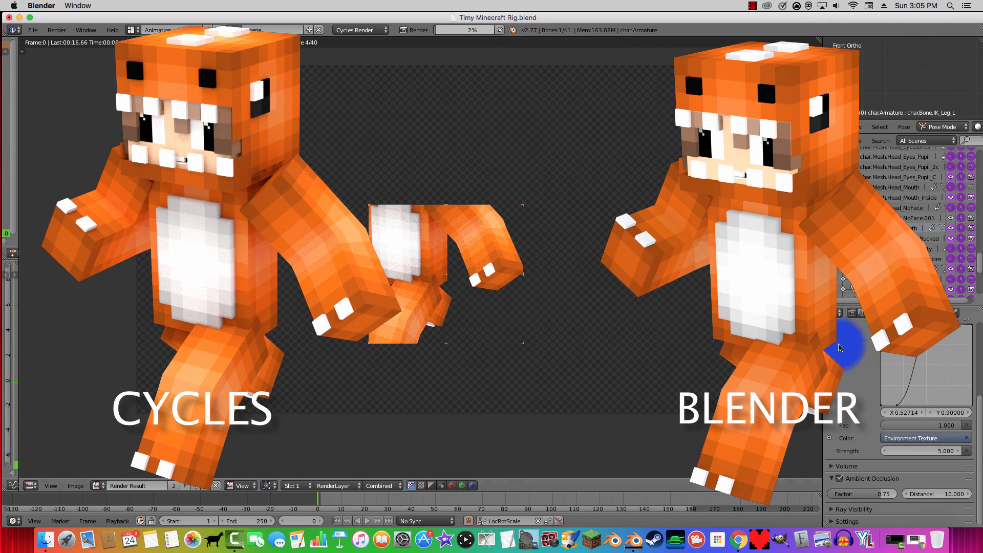
left_click(852, 312)
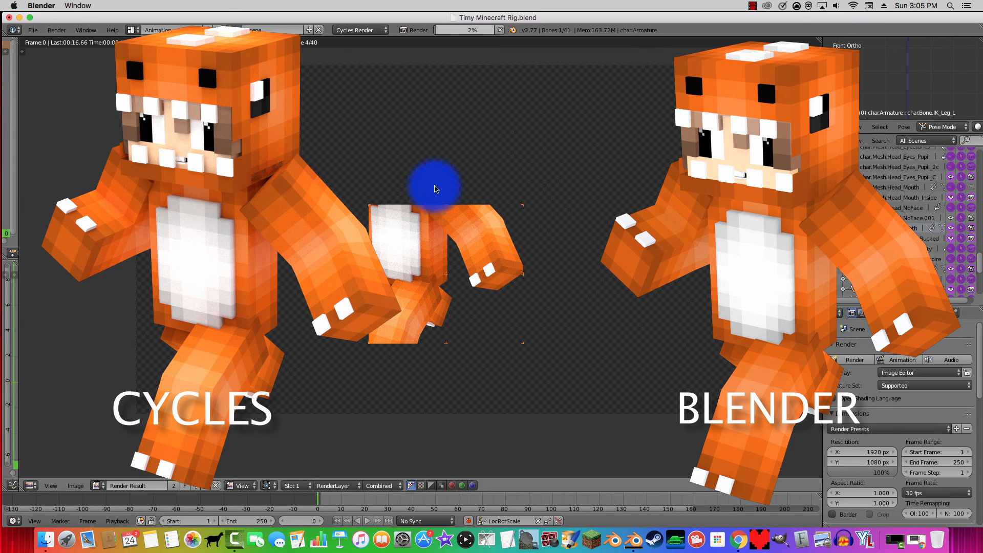
key("Escape")
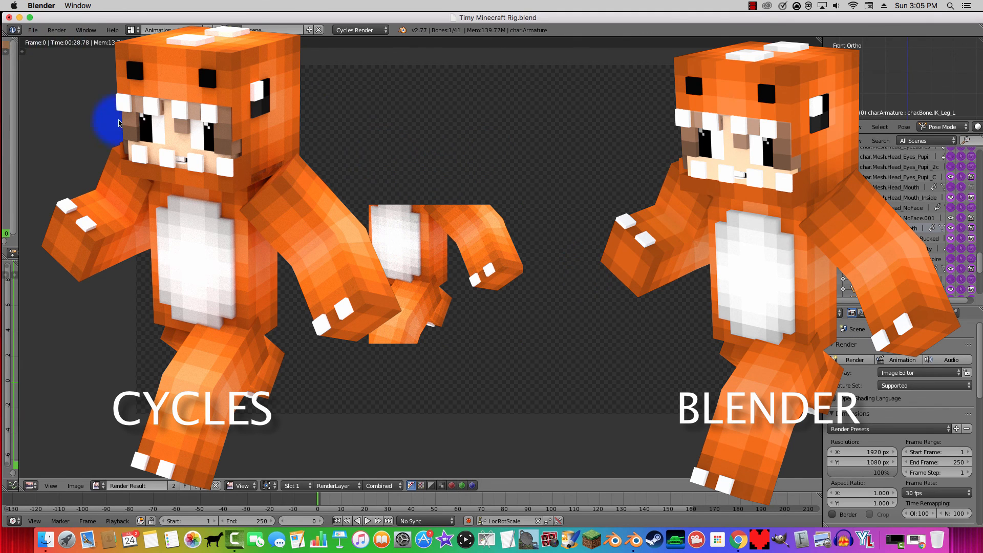
key("Escape")
left_click(357, 30)
left_click(356, 42)
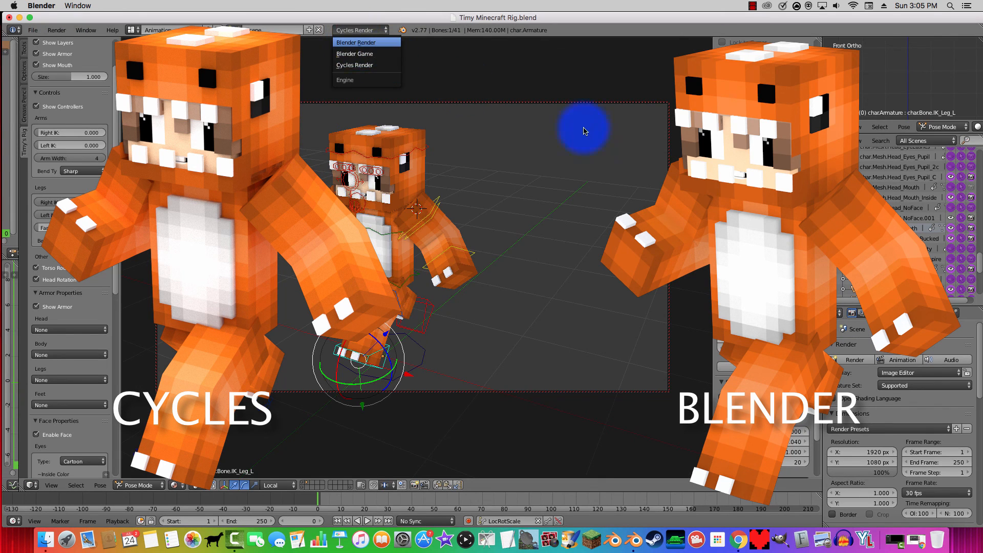
Step: Set the alpha mode to Transparent in the render's Shading settings
scroll(883, 359, "down", 10)
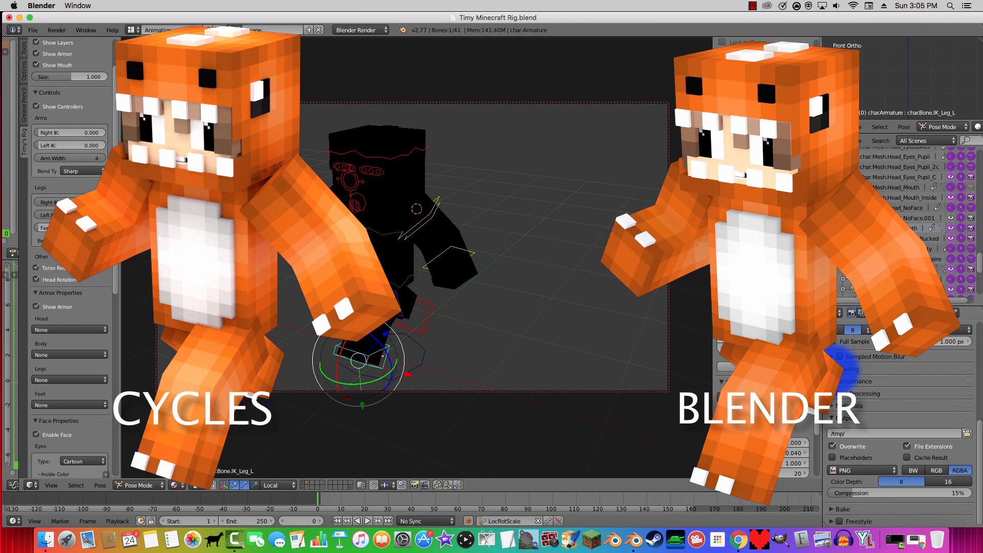
left_click(853, 369)
left_click(943, 395)
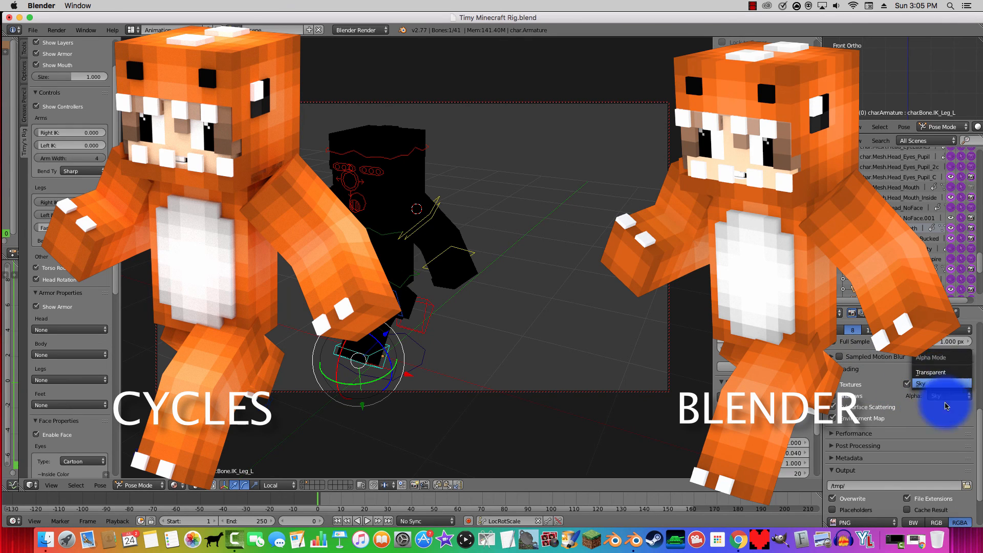
left_click(930, 372)
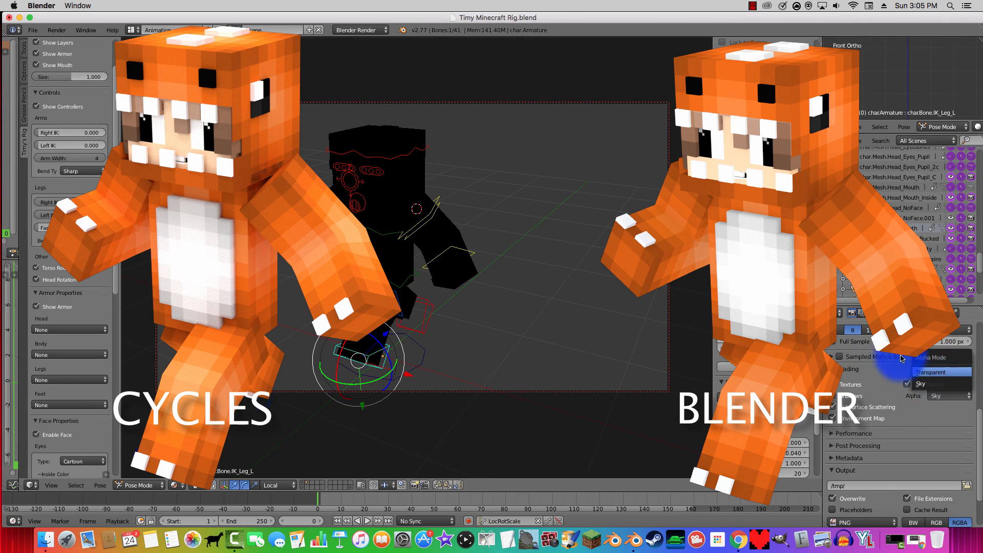